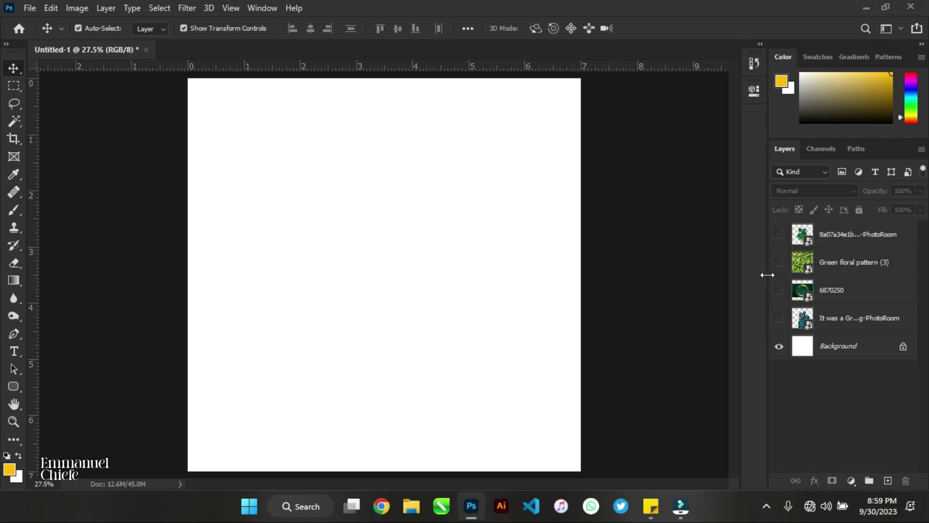
Preview each of the four imported image layers on the canvas one at a time, hiding each again after viewing
click(779, 234)
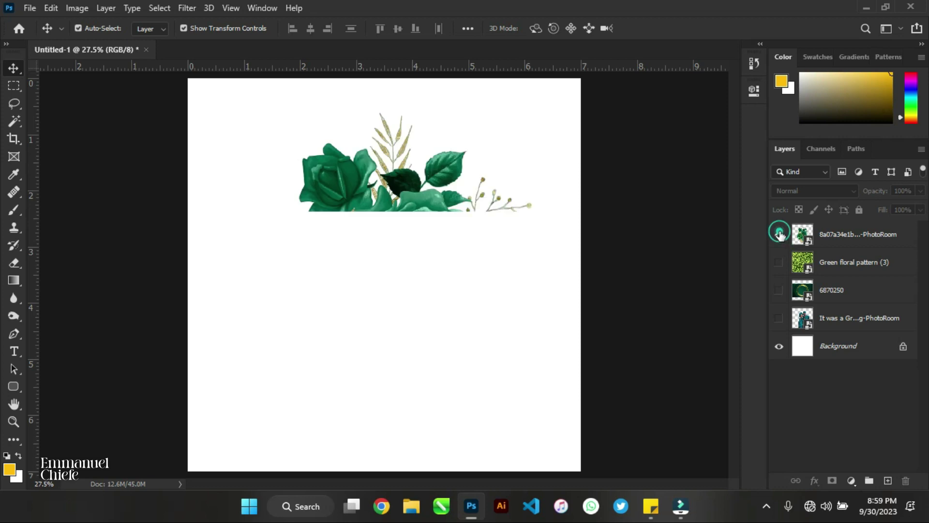
click(779, 234)
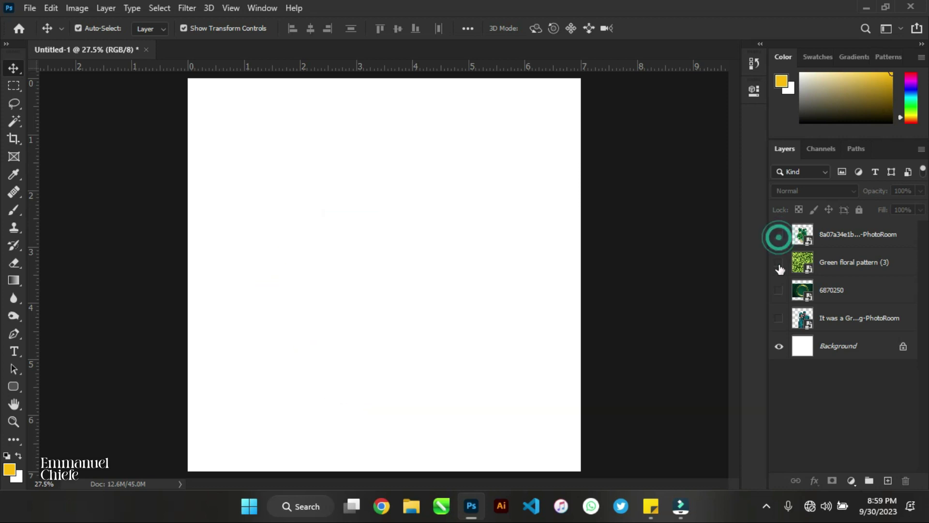
click(779, 262)
click(779, 262)
click(778, 290)
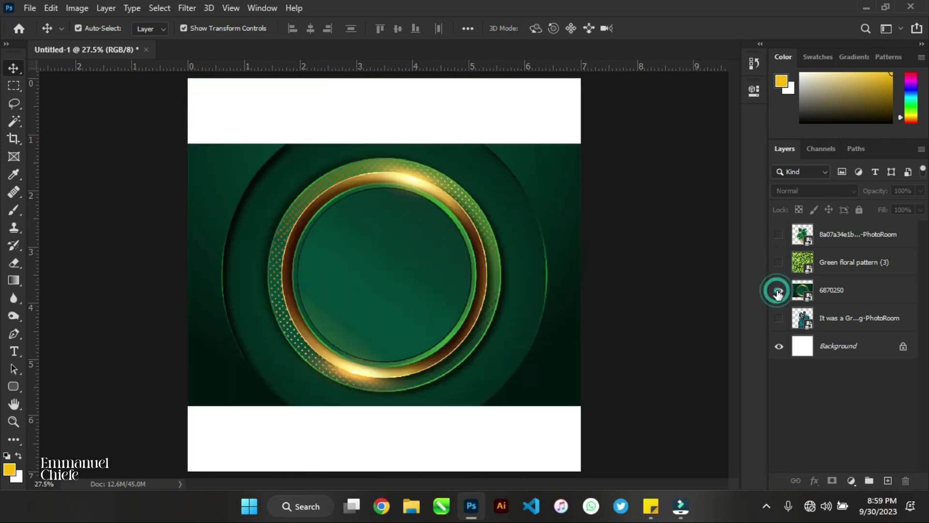
click(778, 290)
click(779, 317)
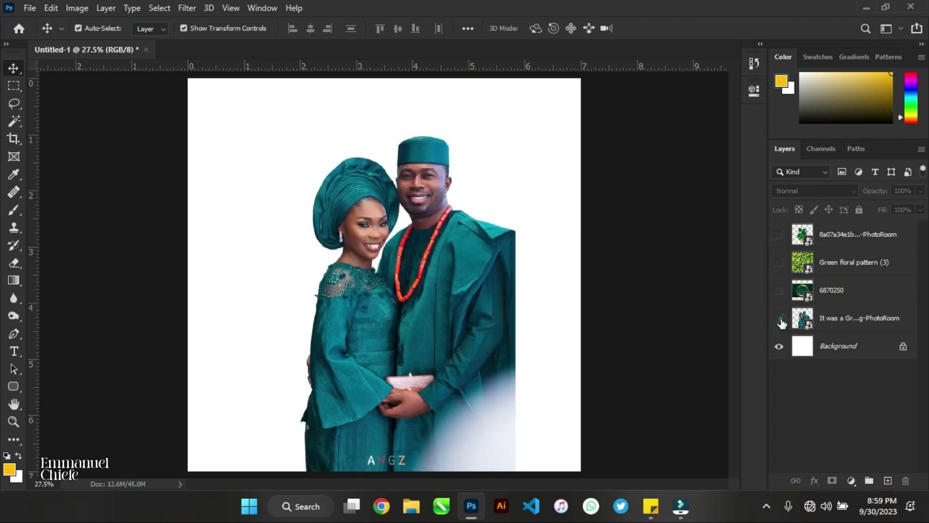
click(778, 318)
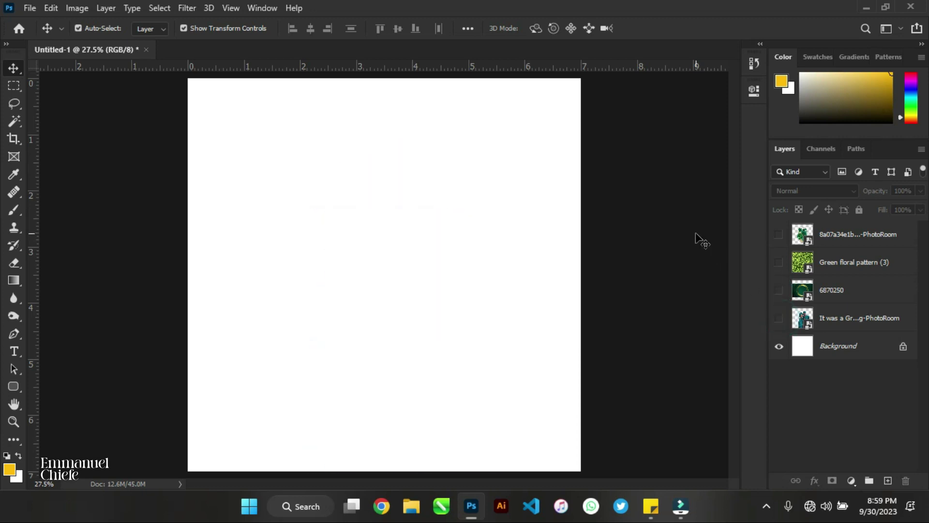
Show the couple photo layer, scale it to about 52.31%, and position it toward the canvas's lower right
click(777, 318)
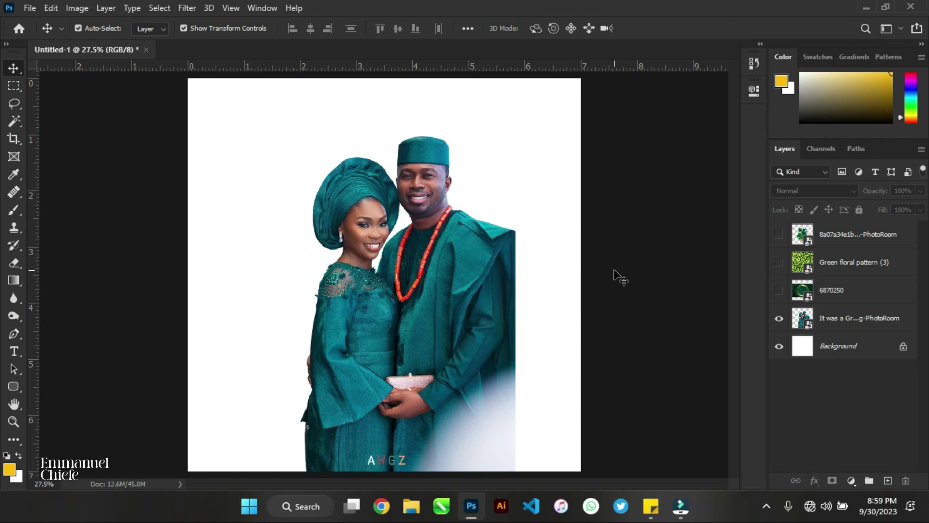
click(449, 223)
key(ctrl+t)
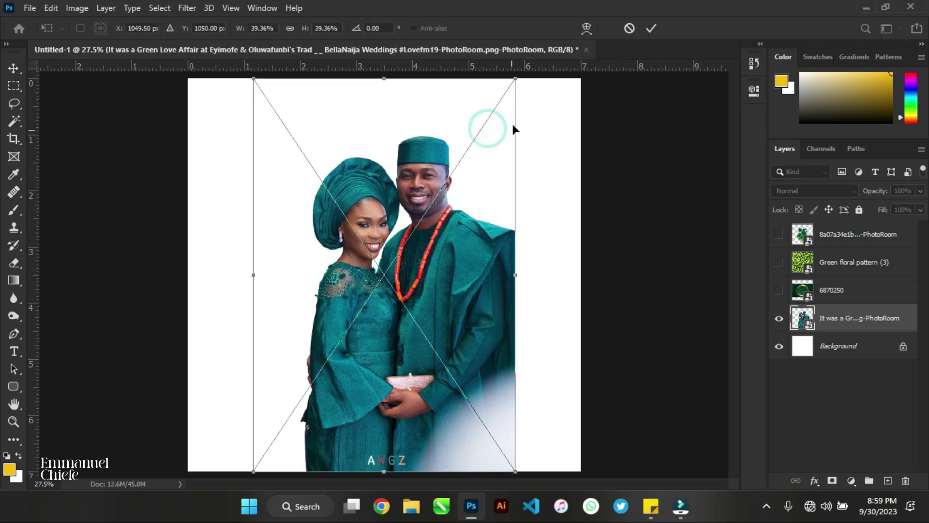
scroll(452, 252, down, 2)
scroll(453, 251, down, 1)
drag(458, 156, 484, 124)
drag(431, 279, 461, 305)
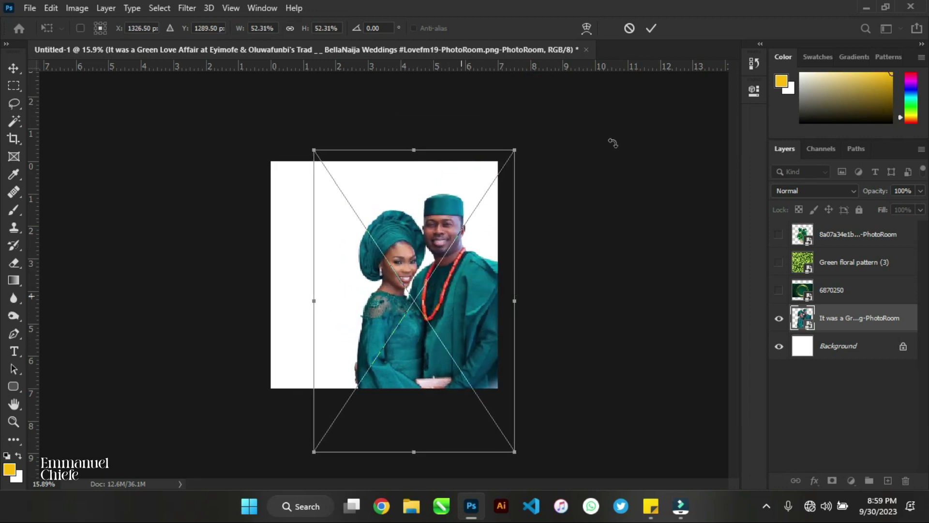
click(652, 28)
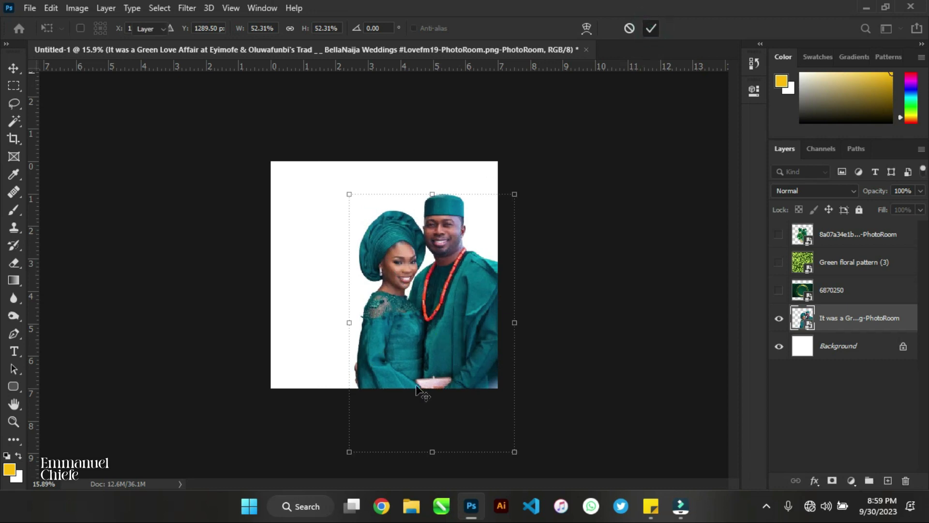
Show layer 6870250 enlarged to cover the whole canvas and place it beneath the couple photo layer
scroll(408, 315, up, 1)
scroll(407, 316, up, 3)
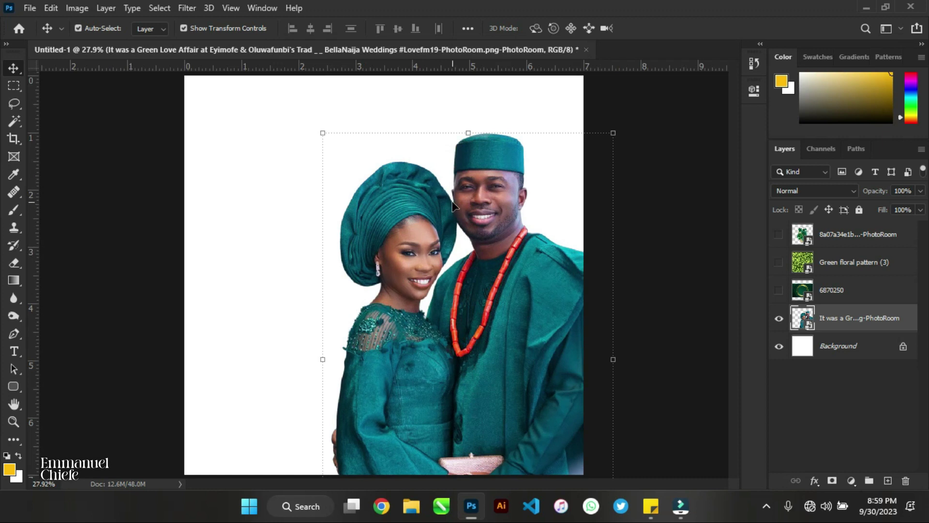
scroll(453, 205, down, 1)
scroll(411, 207, up, 1)
scroll(412, 206, down, 1)
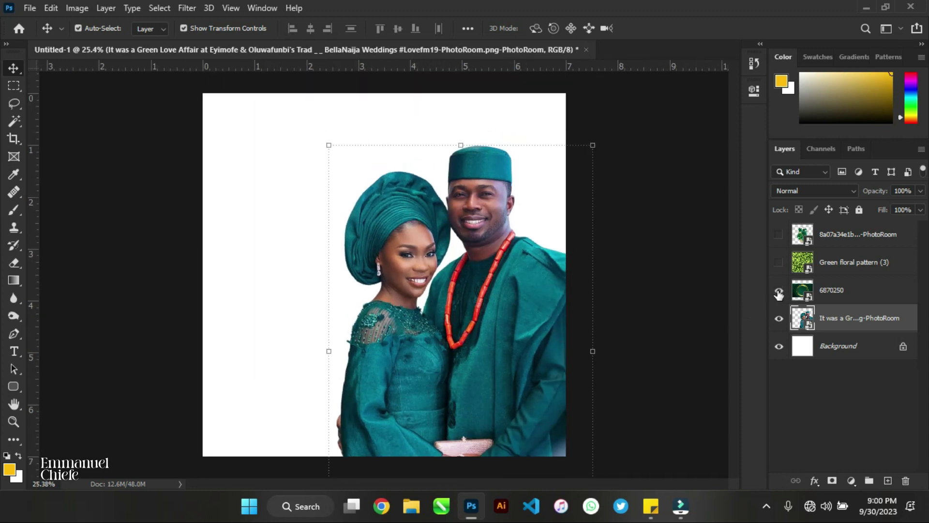
click(779, 291)
click(823, 298)
key(ctrl+t)
drag(565, 155, 664, 85)
click(651, 29)
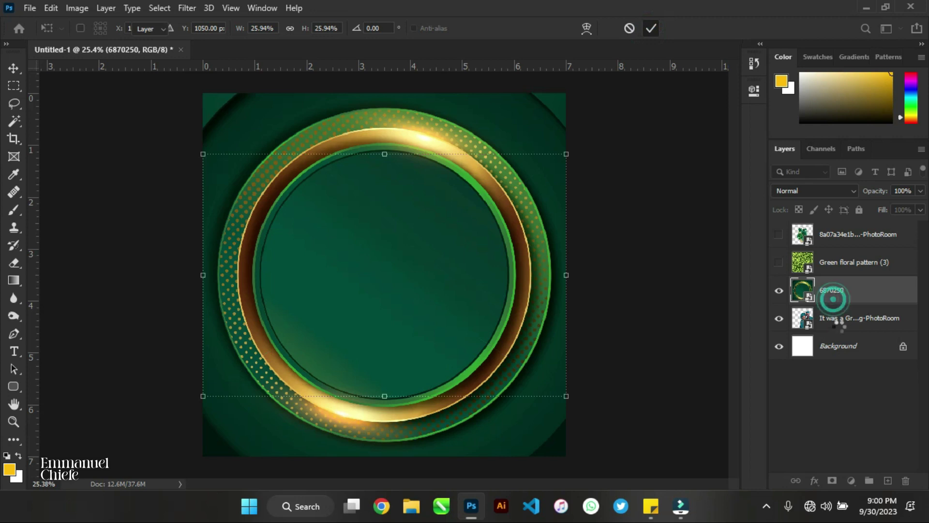
drag(846, 292, 837, 330)
Apply a Hue/Saturation adjustment to the 6870250 background layer with Hue +33 and a slightly raised saturation
key(ctrl)
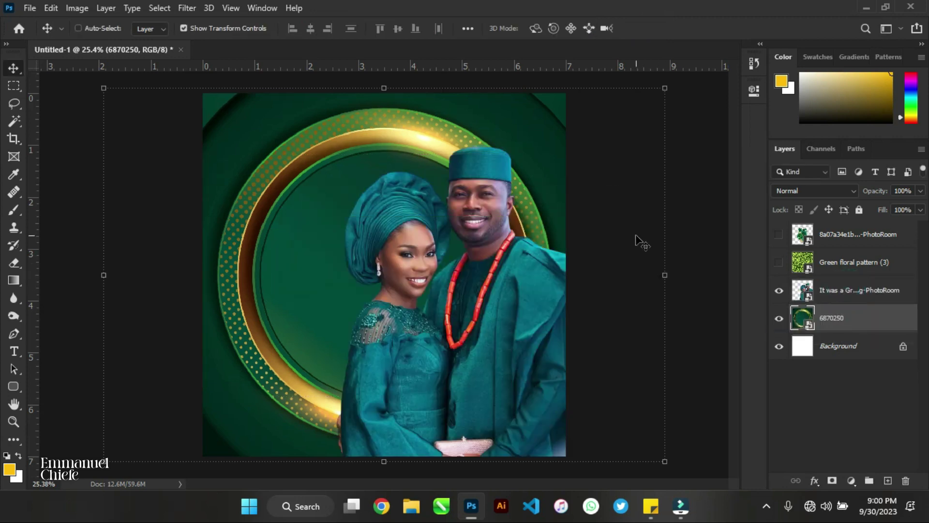
key(ctrl+u)
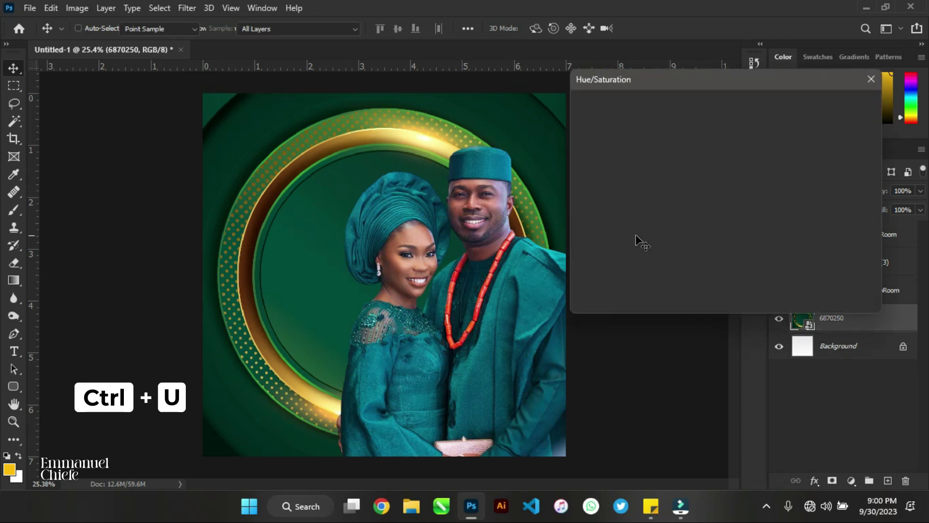
click(310, 221)
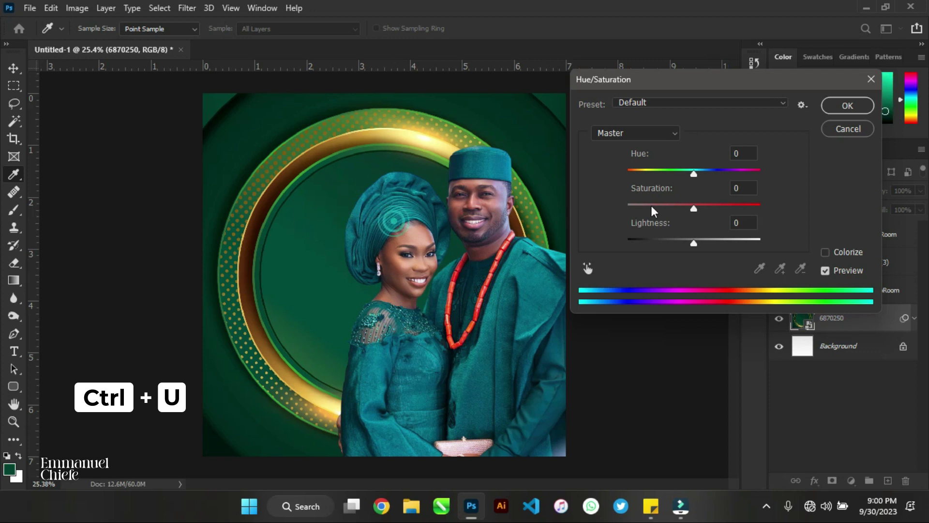
click(695, 175)
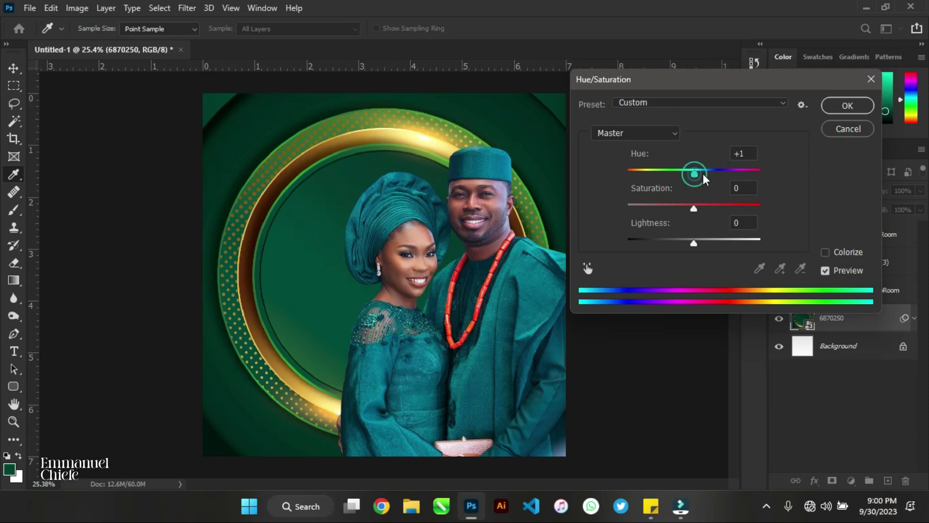
click(710, 172)
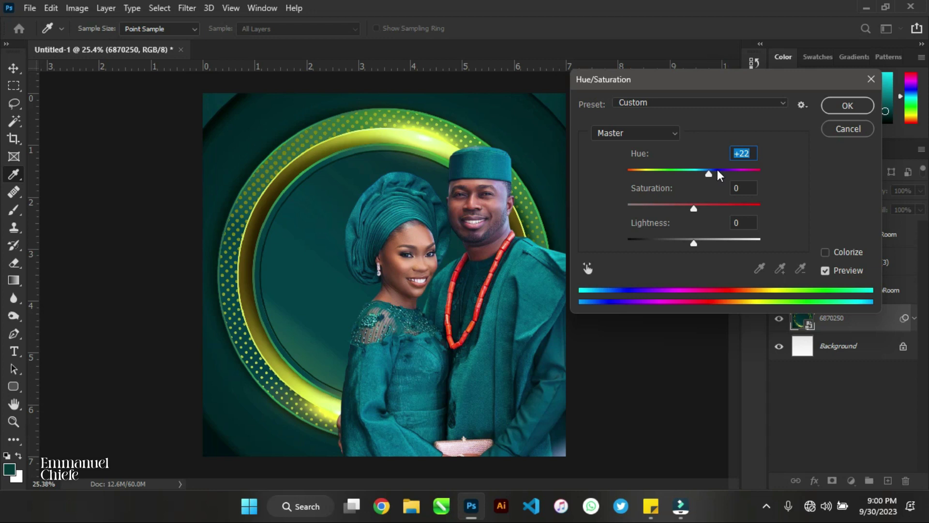
click(712, 170)
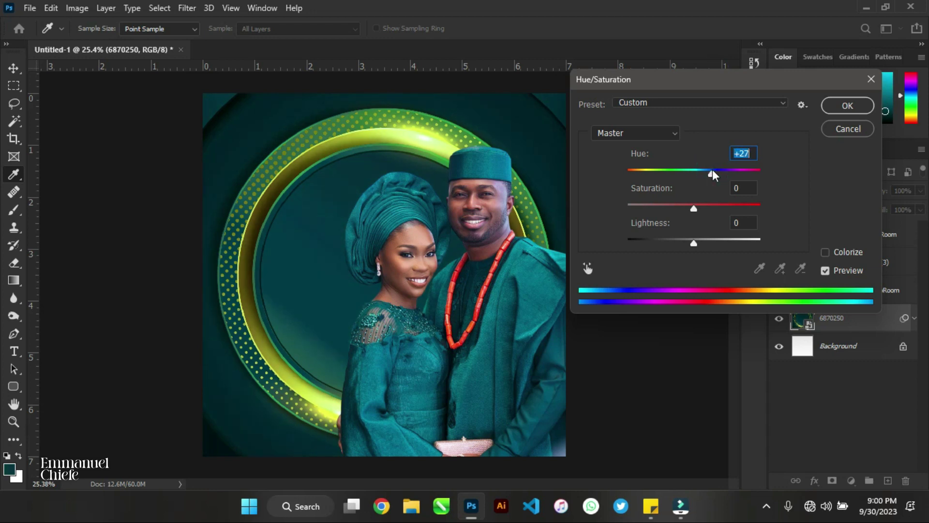
click(717, 170)
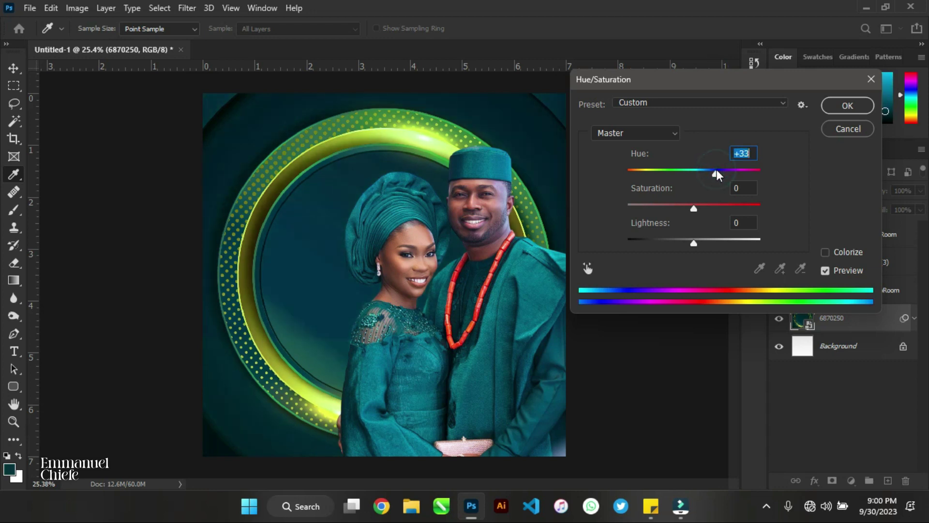
click(701, 205)
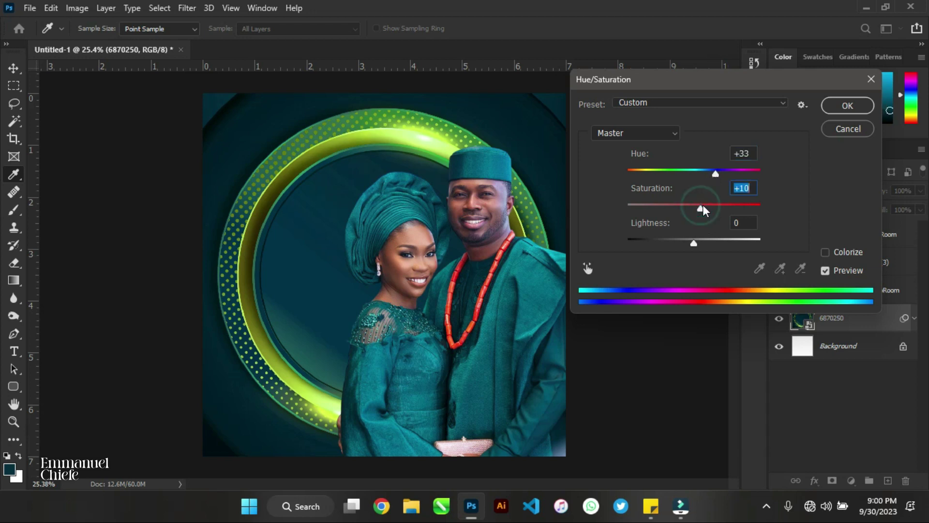
click(706, 205)
click(831, 111)
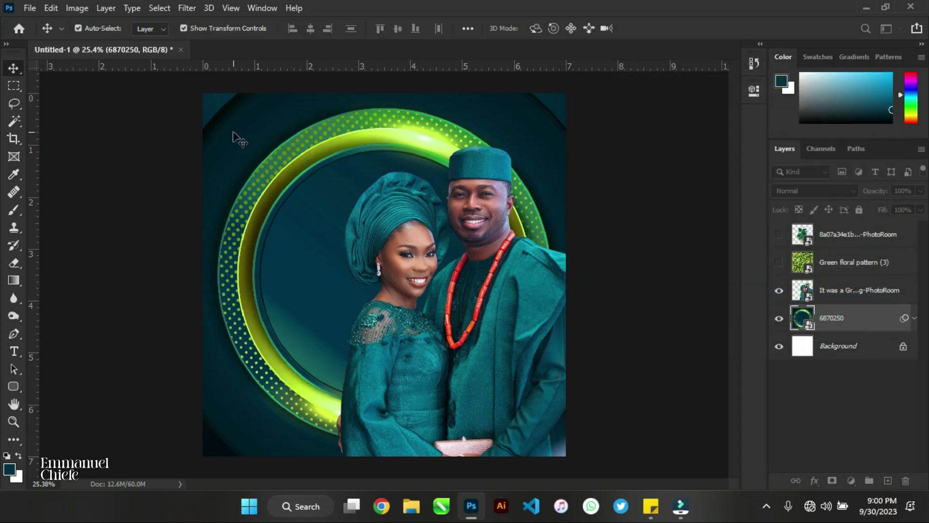
Apply a Gaussian Blur with a radius of about 34.6 pixels to the 6870250 background layer
click(190, 7)
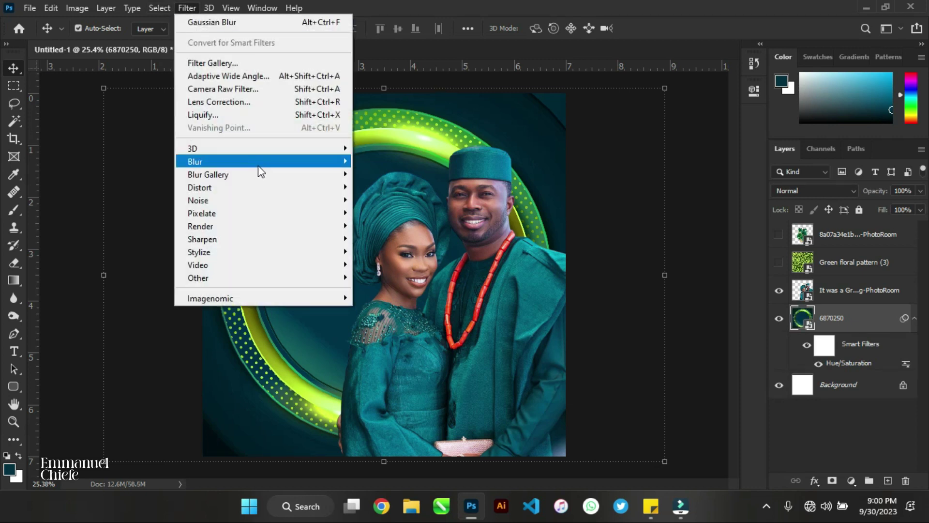
mouse_move(261, 172)
click(384, 209)
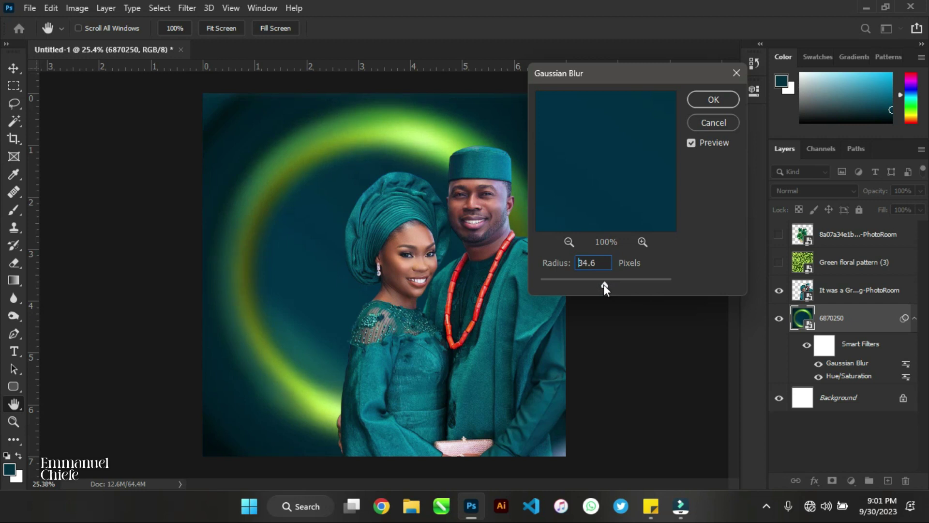
click(713, 100)
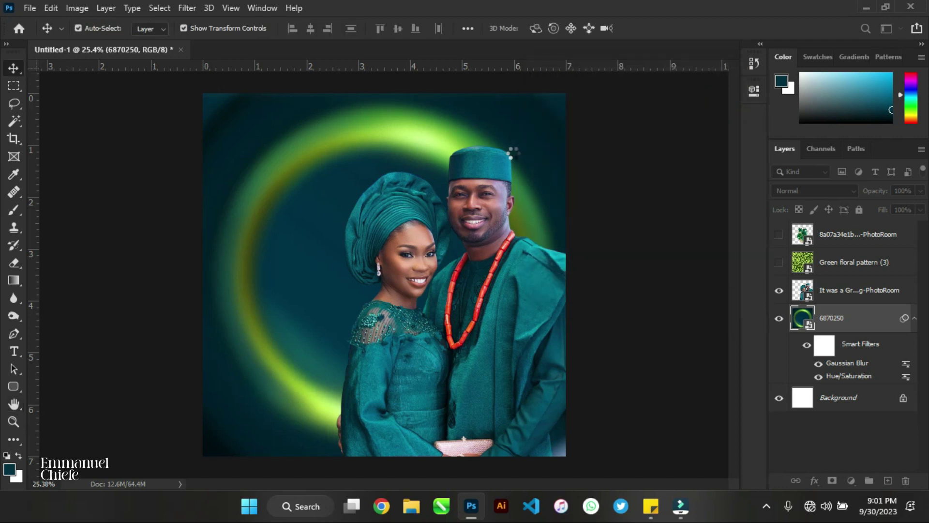
Apply an S-shaped Curves adjustment to the 6870250 background, raising input 154 to about 183 and lowering input 85 to 67
key(ctrl+m)
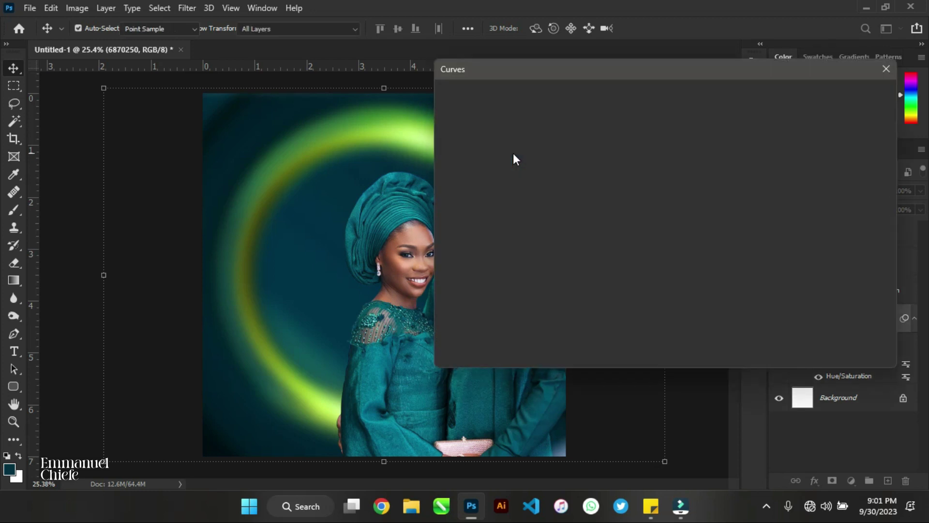
drag(605, 188, 610, 183)
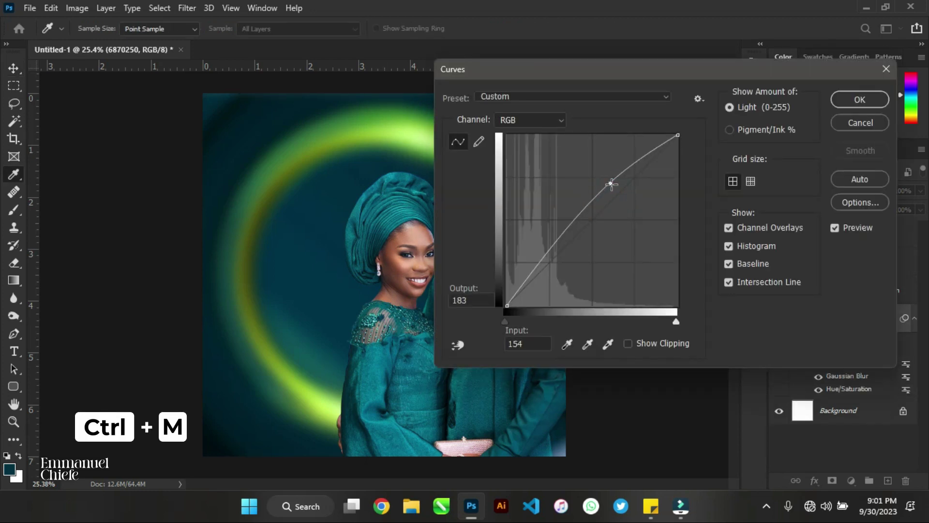
click(548, 251)
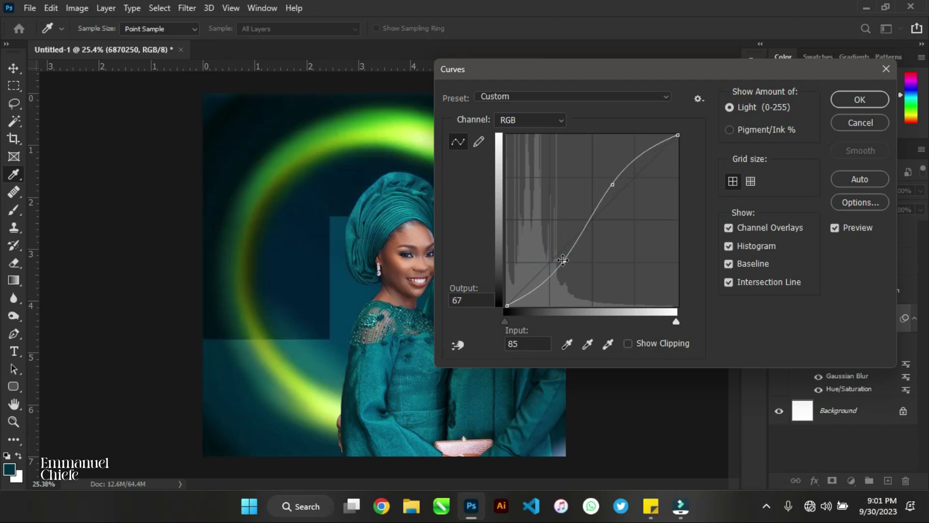
click(562, 261)
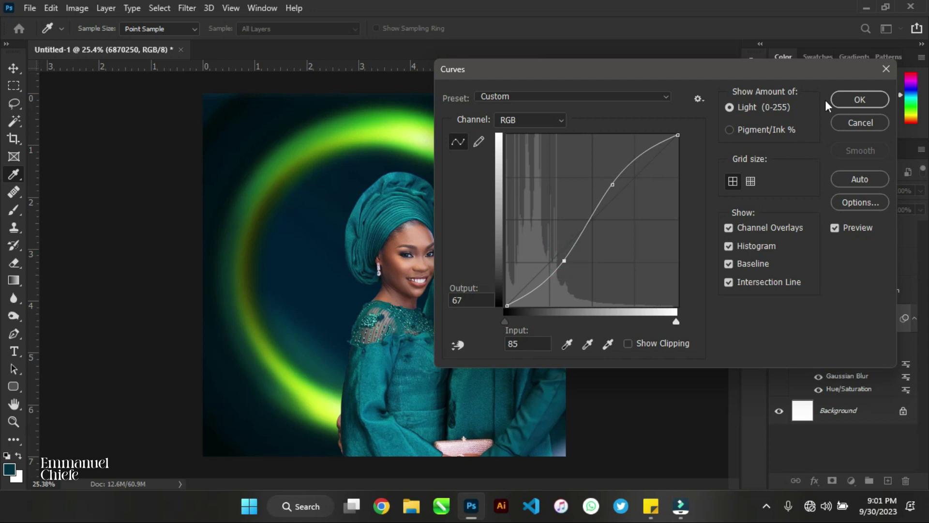
click(848, 100)
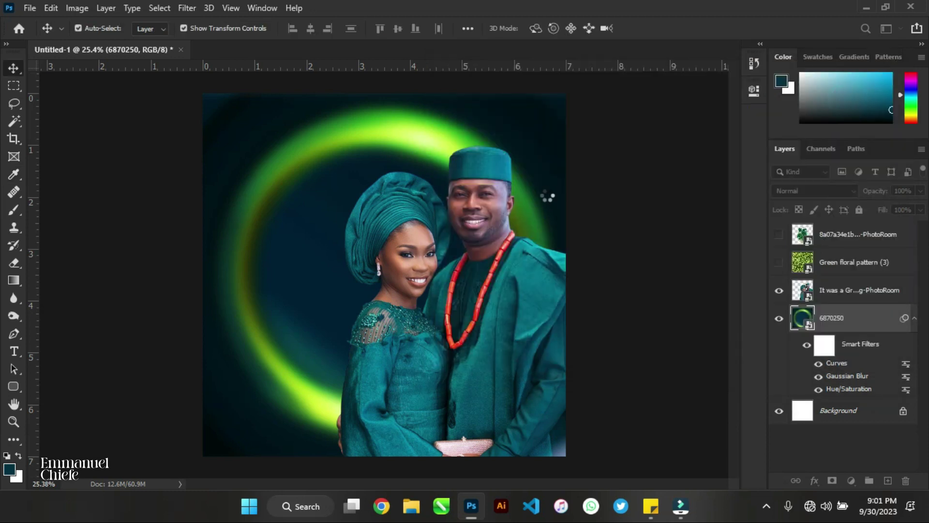
Apply a mild S-shaped Curves adjustment to the couple photo, lowering input 85 to 74, and collapse that layer's smart filter list
click(497, 198)
key(ctrl+m)
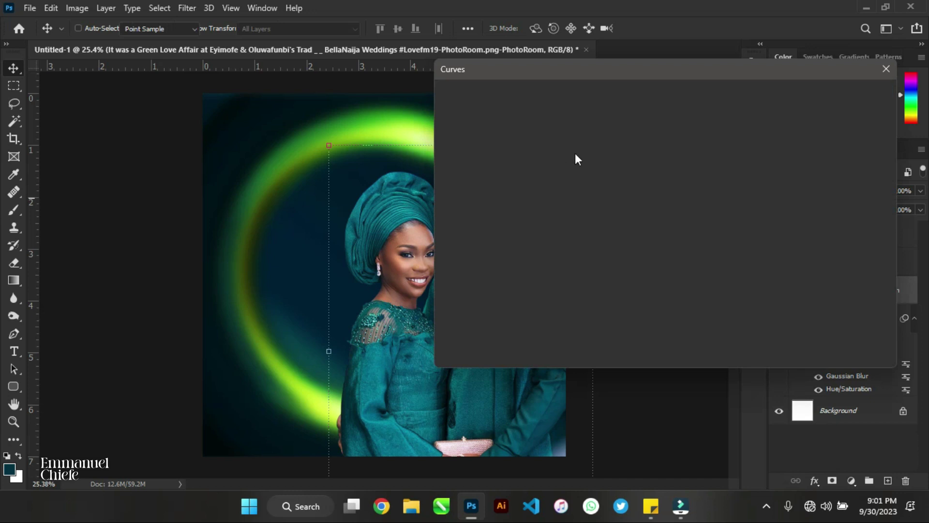
drag(548, 69, 603, 68)
click(668, 194)
drag(615, 248, 617, 250)
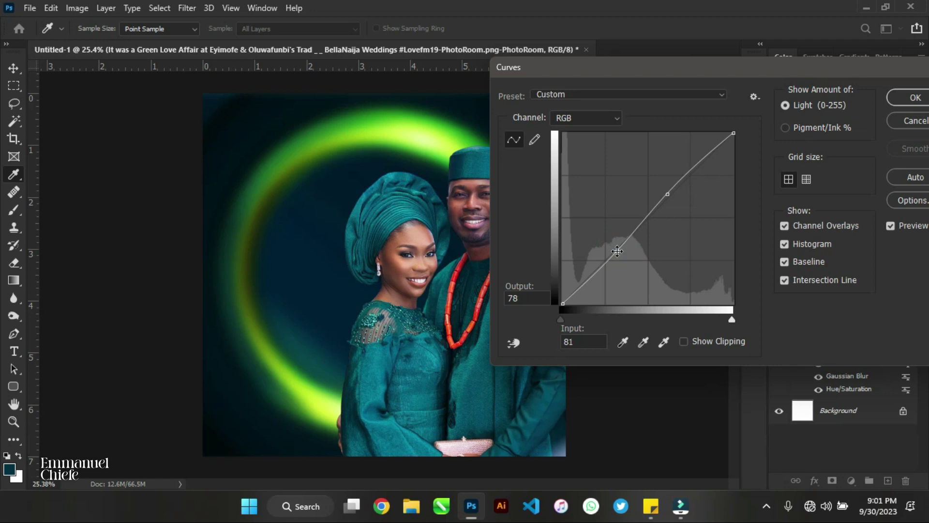
drag(617, 251, 620, 254)
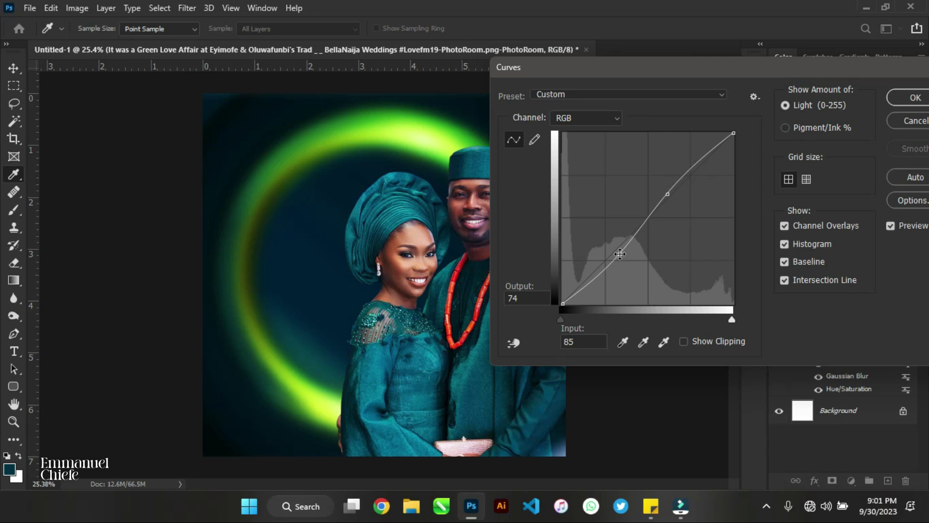
click(620, 254)
click(906, 97)
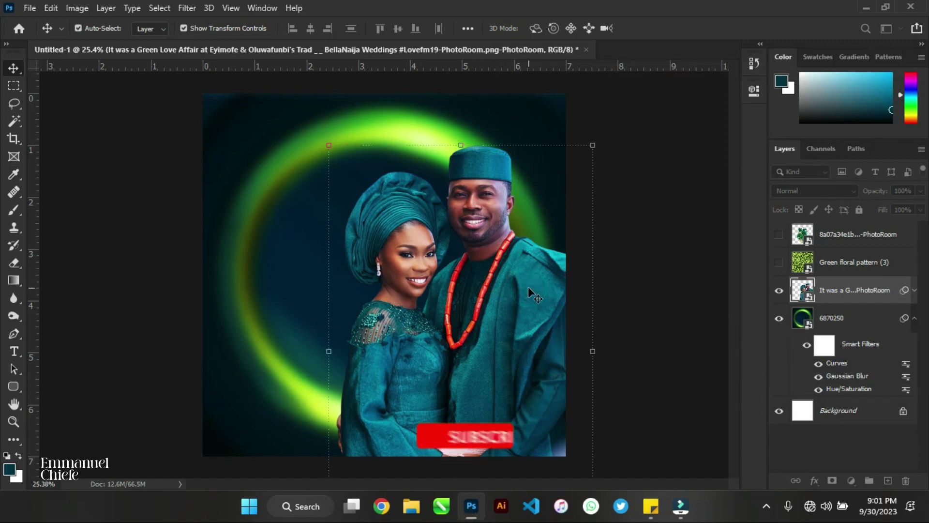
click(638, 199)
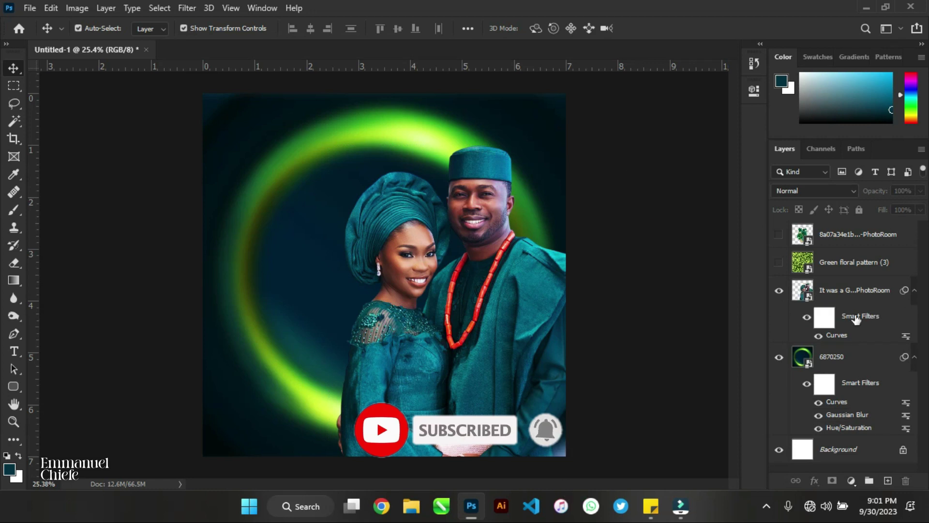
click(914, 291)
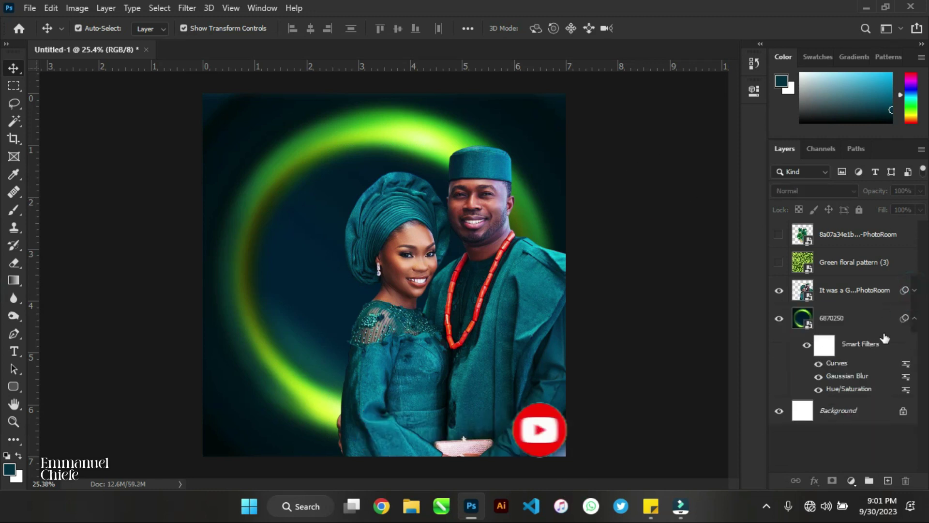
Collapse the 6870250 layer's smart filter list, then show the Green floral pattern (3) layer and move it beneath the couple photo
click(913, 319)
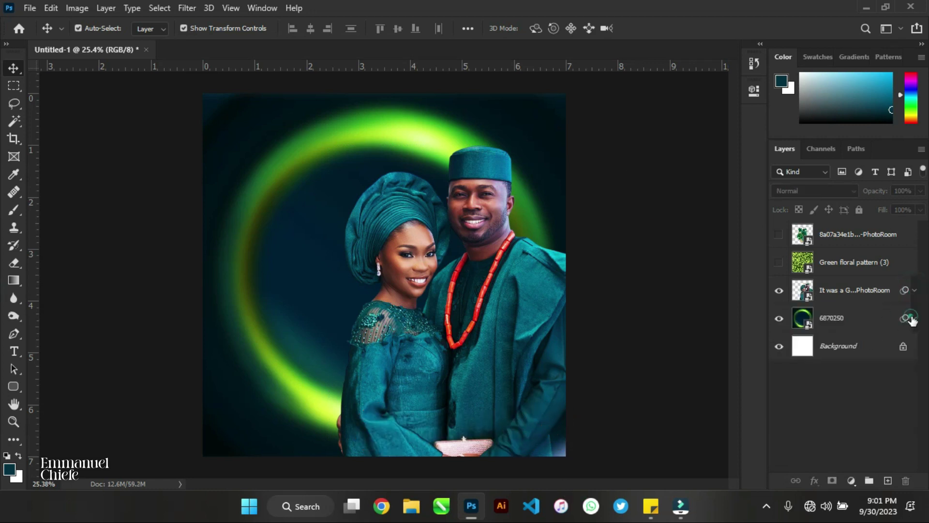
click(840, 263)
click(778, 263)
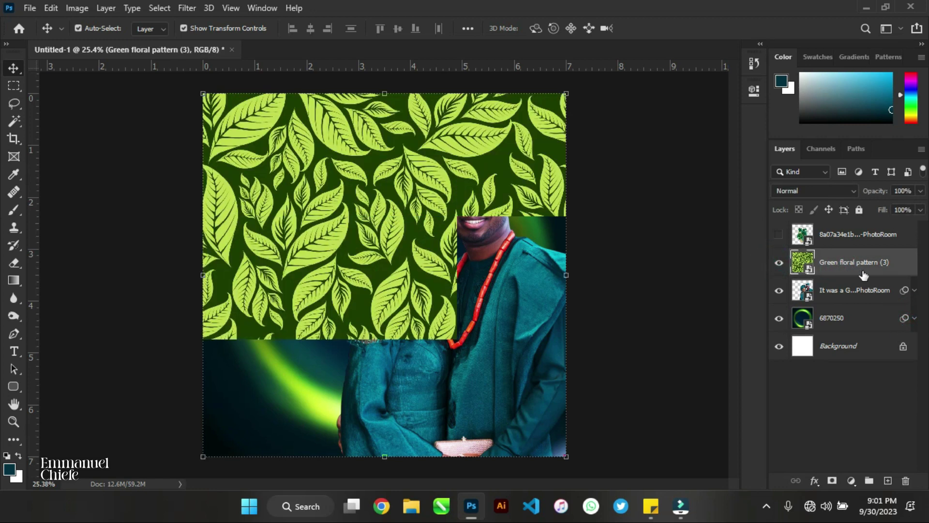
drag(851, 274, 841, 301)
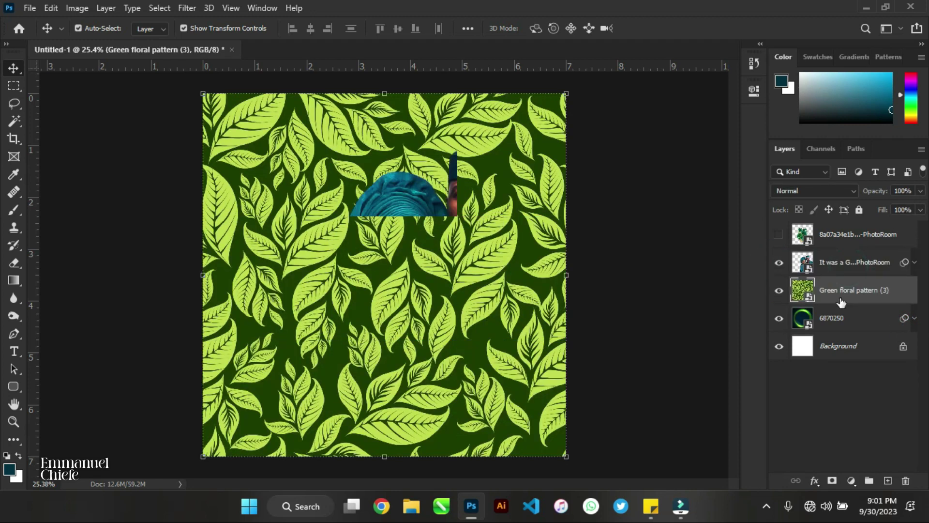
Apply a Hue/Saturation adjustment to the Green floral pattern (3) layer with Hue +112 and Saturation +24
key(ctrl+u)
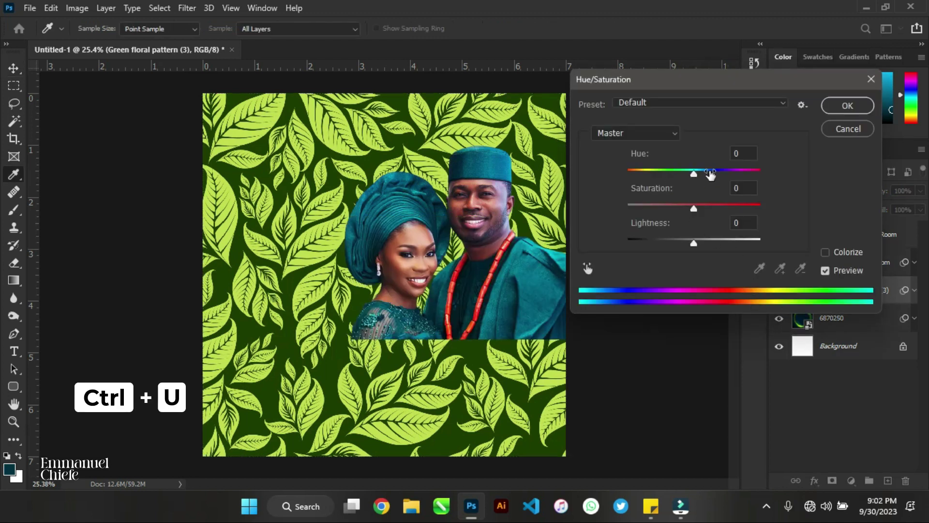
click(736, 169)
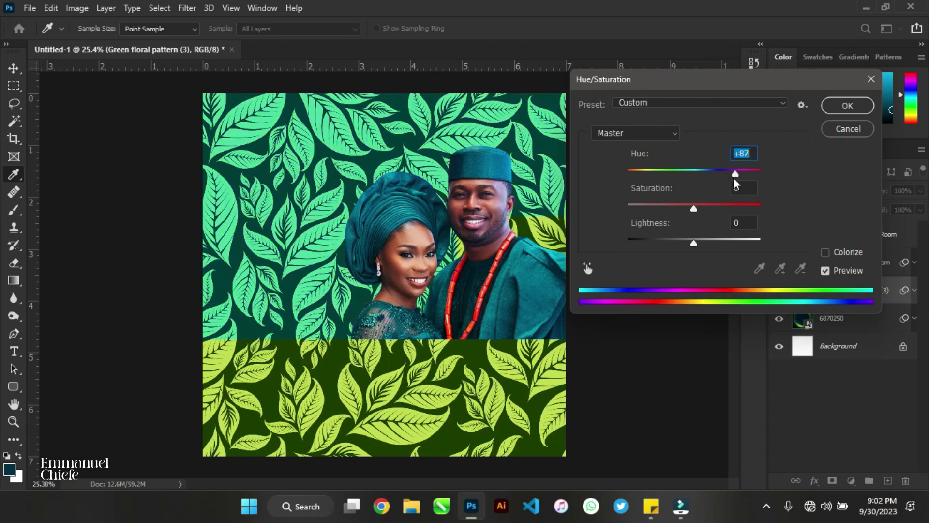
drag(736, 169, 742, 170)
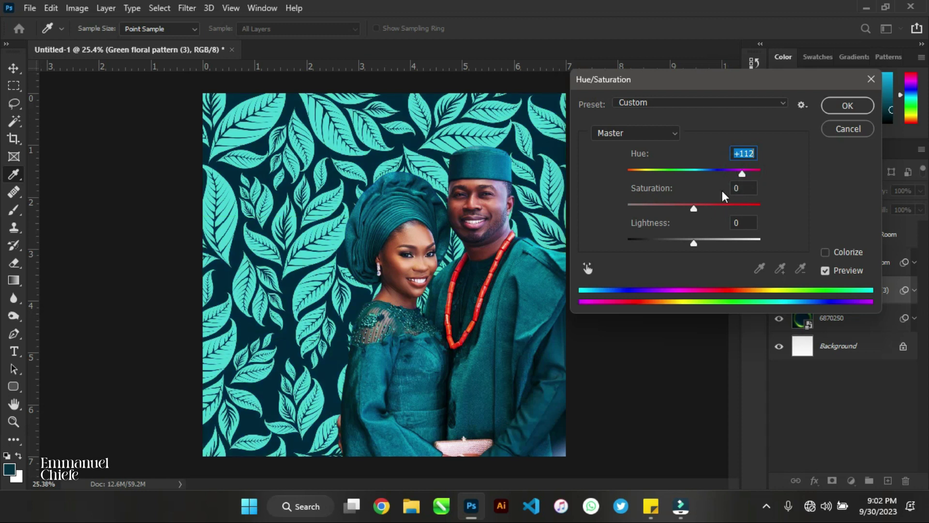
click(710, 204)
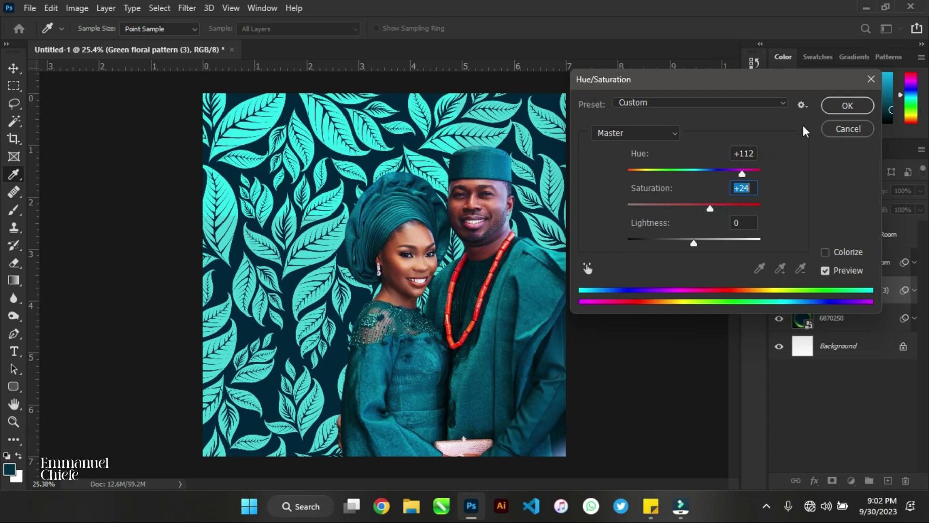
click(843, 114)
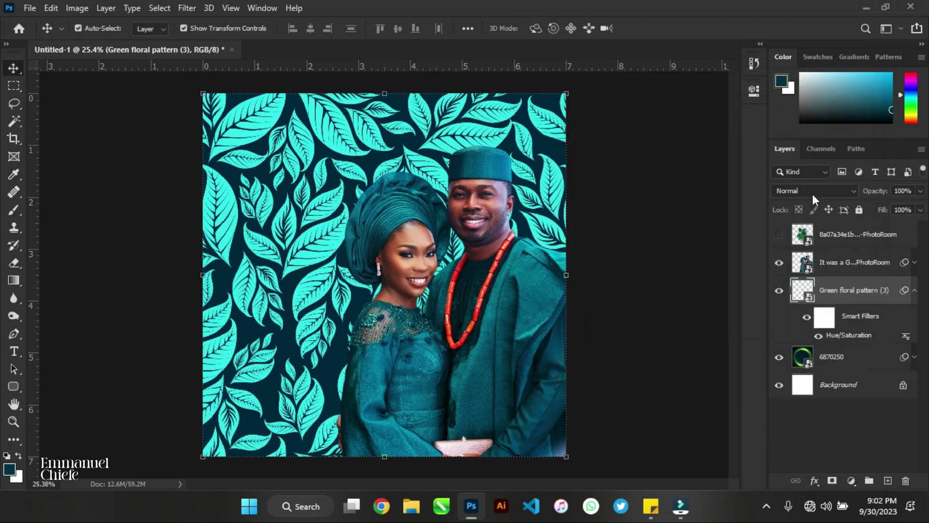
Preview different blend modes on the Green floral pattern (3) layer and set it to Soft Light
click(812, 194)
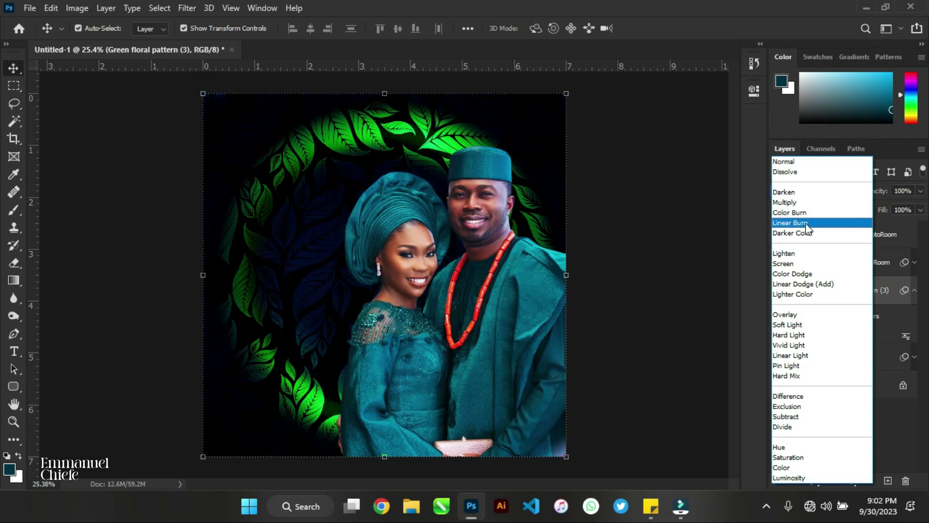
key(Down)
key(Down)
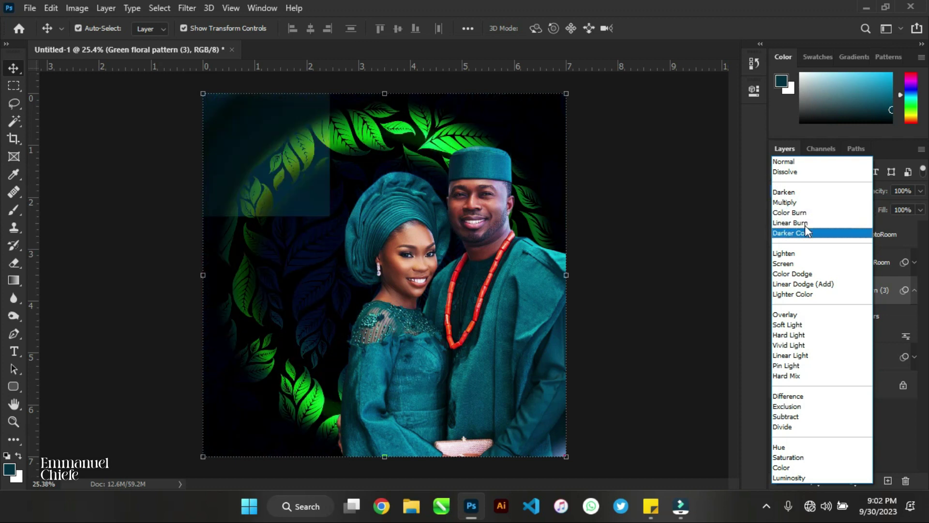
key(Down)
key(Down)
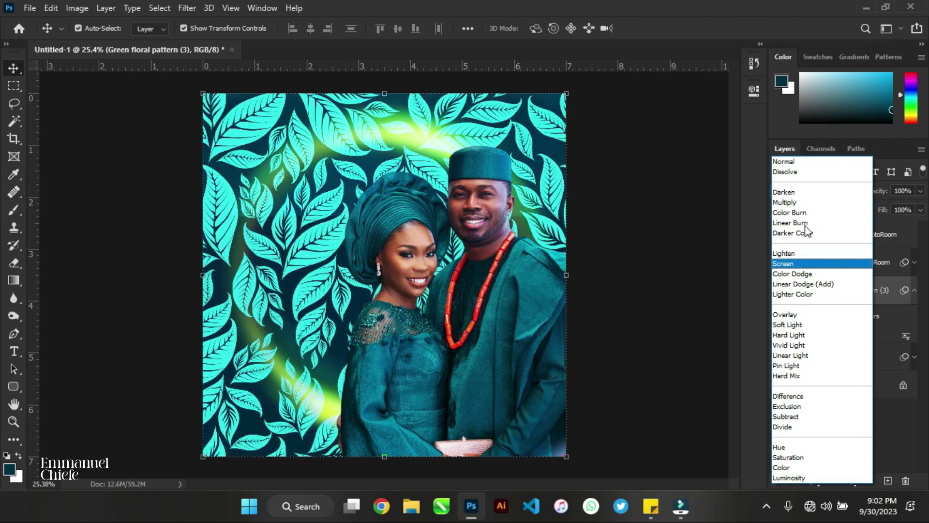
key(Down)
key(Down)
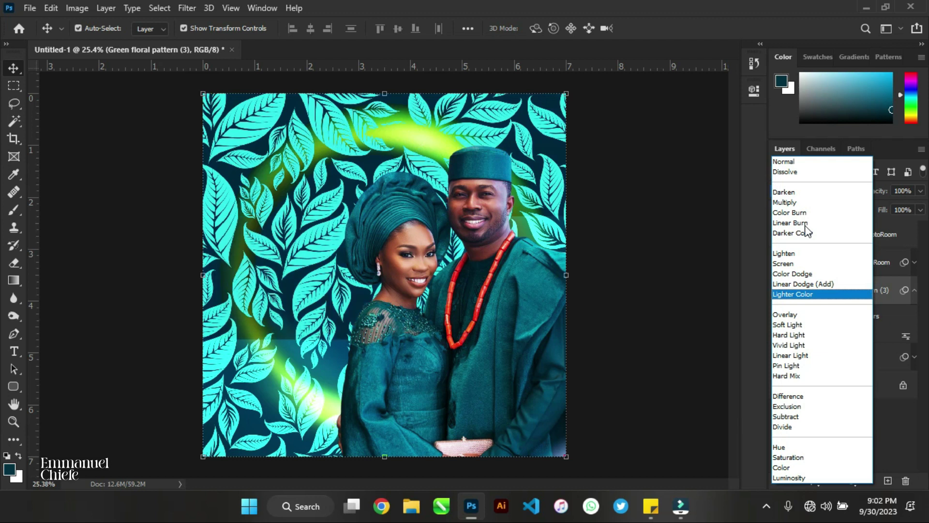
key(Down)
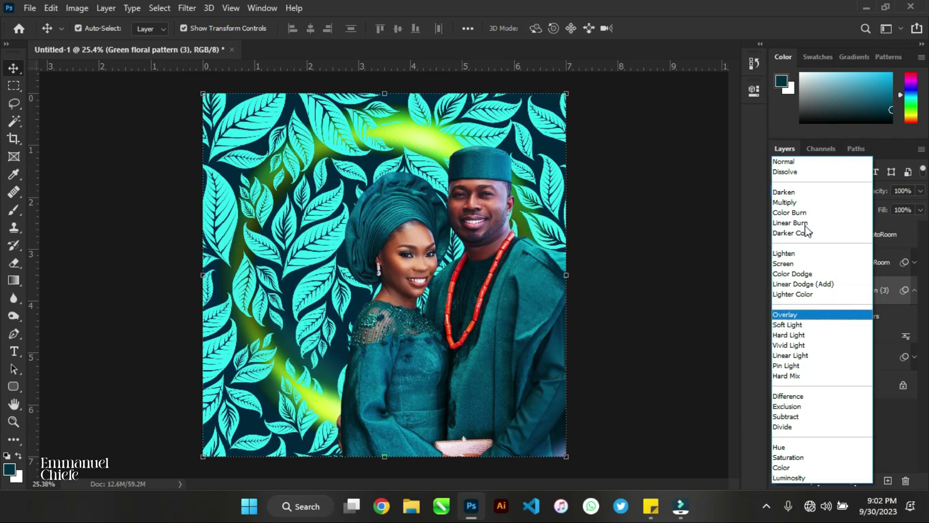
key(Down)
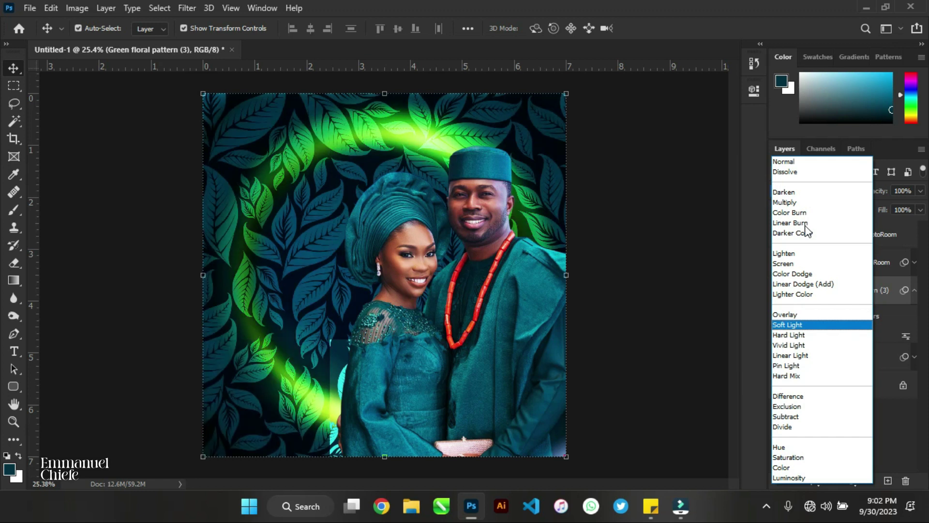
key(Down)
key(Down)
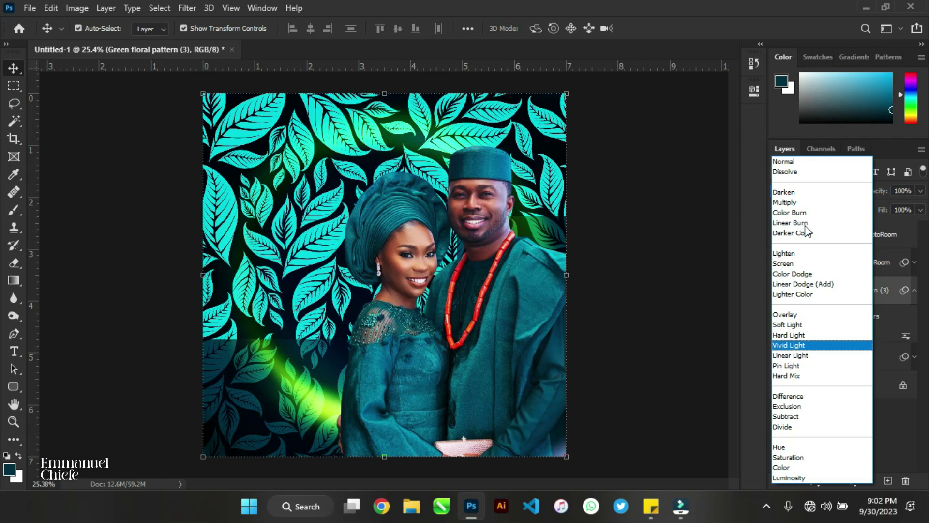
key(Down)
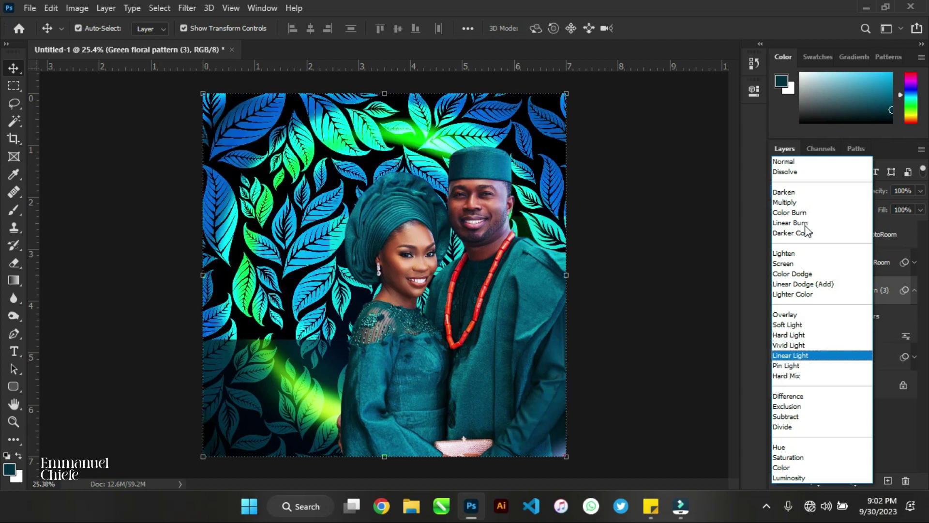
key(Down)
key(Down)
key(Down)
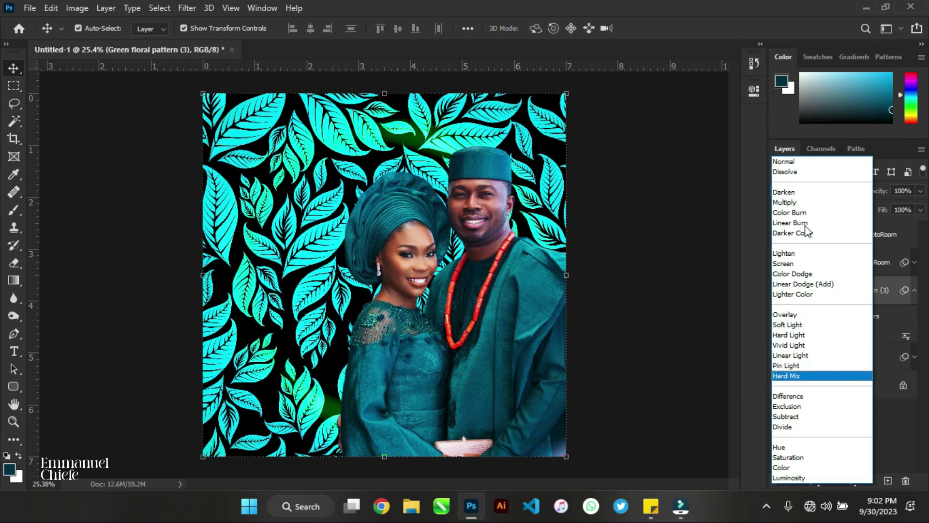
key(Down)
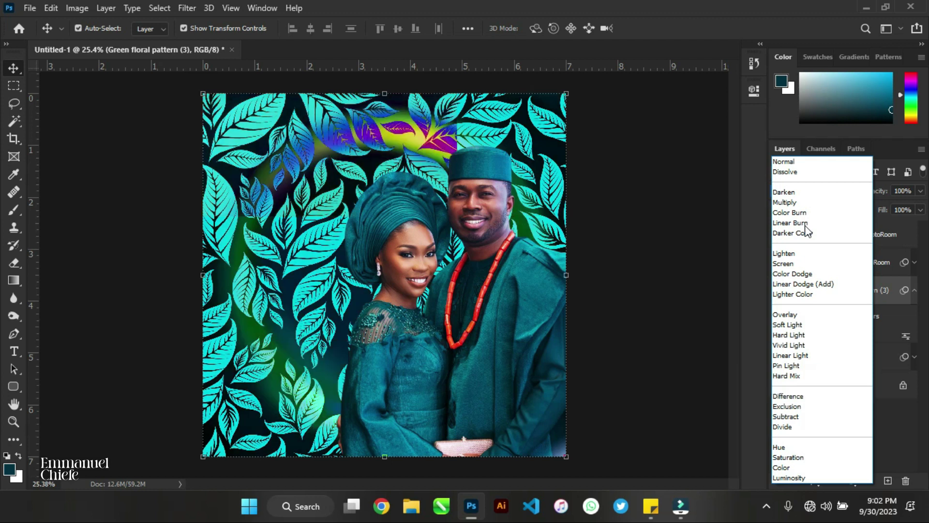
key(Up)
key(Up)
key(Up)
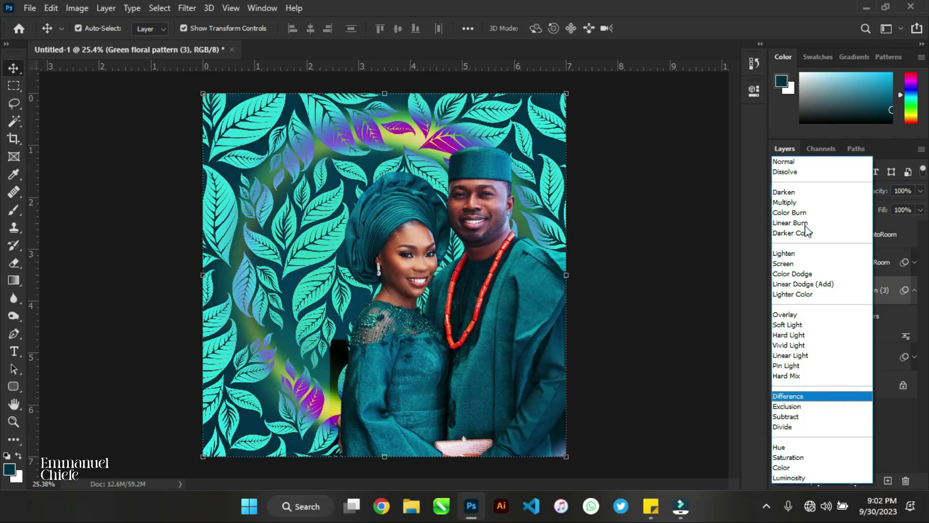
key(Up)
key(Up)
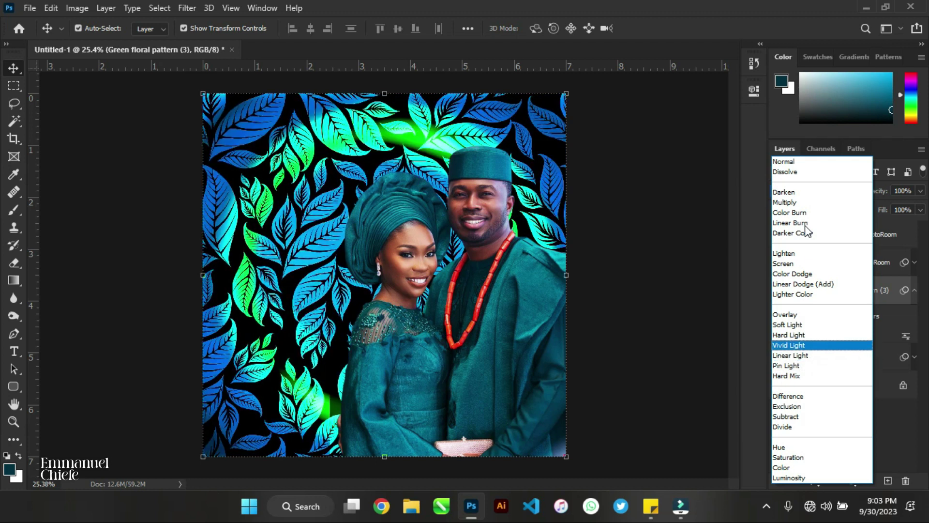
key(Up)
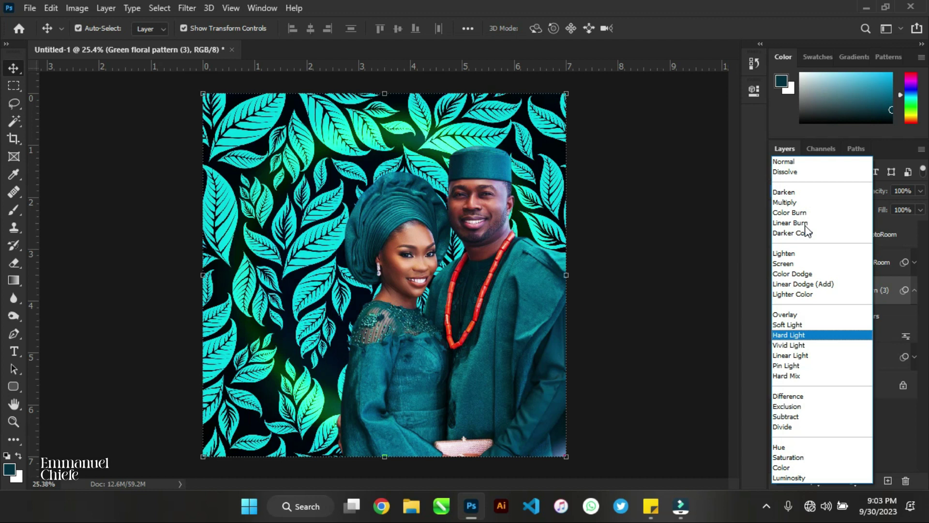
key(Up)
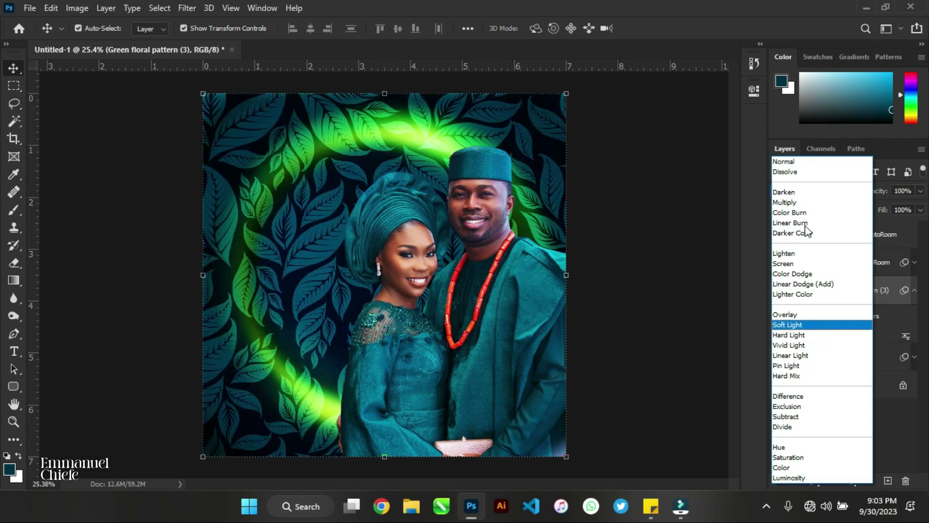
key(Up)
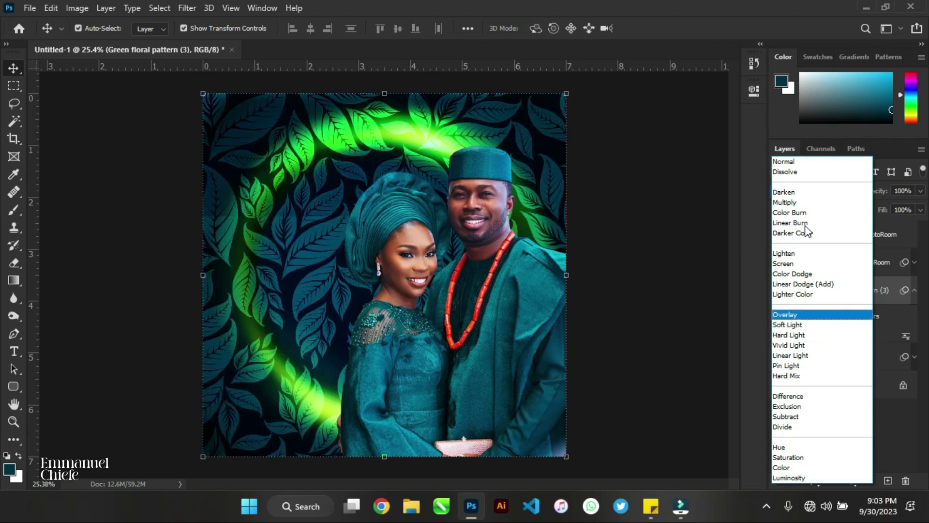
key(Down)
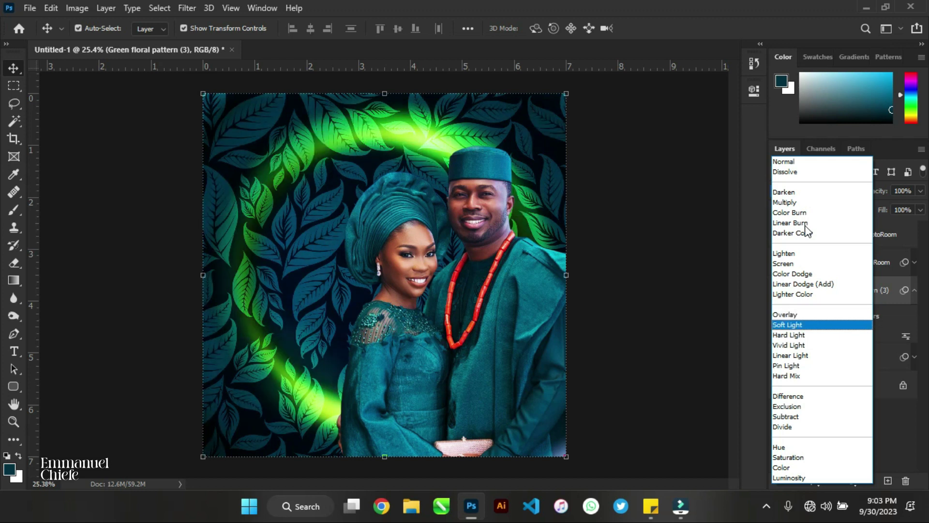
key(Return)
Apply a Gaussian Blur with a radius of about 26.3 pixels to the Green floral pattern (3) layer
click(183, 8)
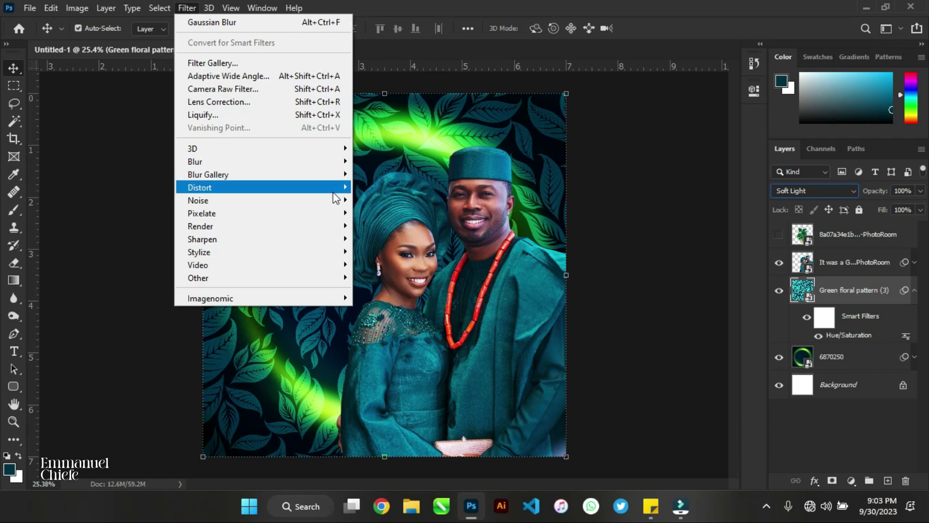
mouse_move(343, 165)
click(419, 213)
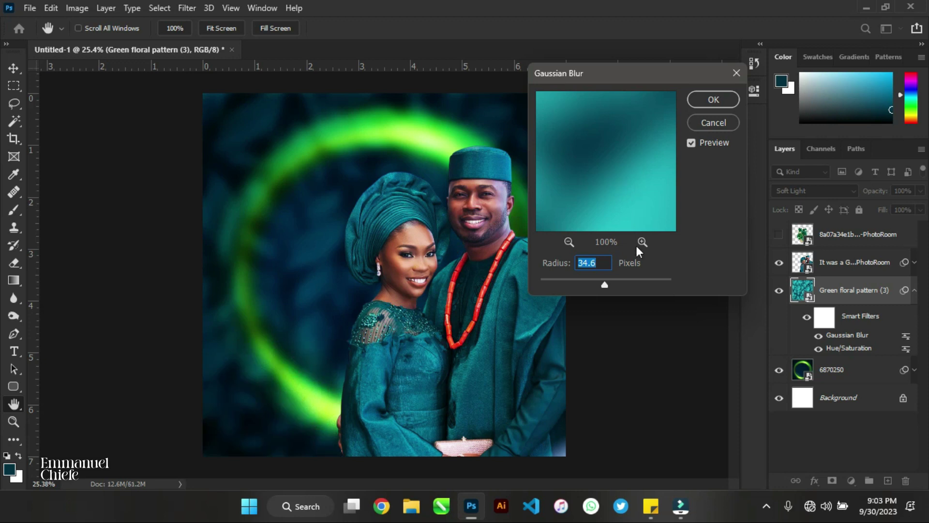
click(611, 283)
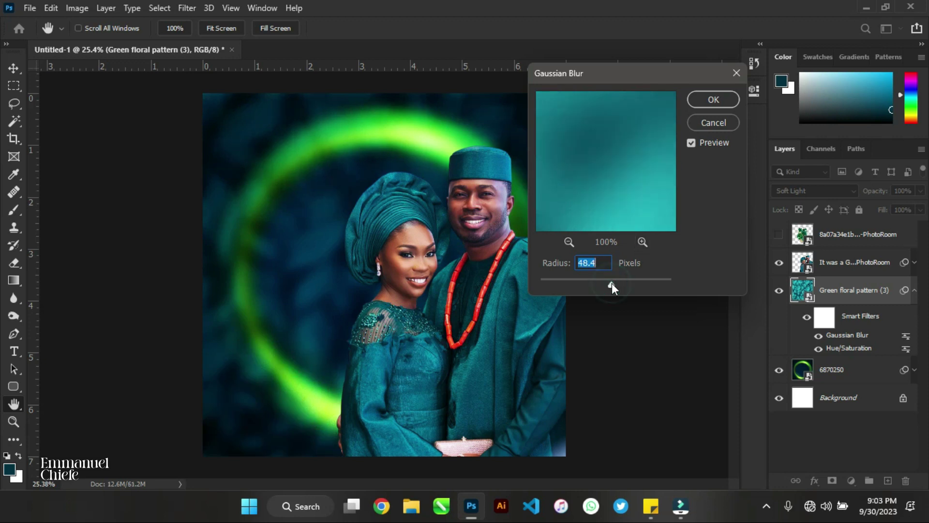
mouse_move(605, 280)
mouse_down()
mouse_move(597, 280)
mouse_move(613, 277)
mouse_up()
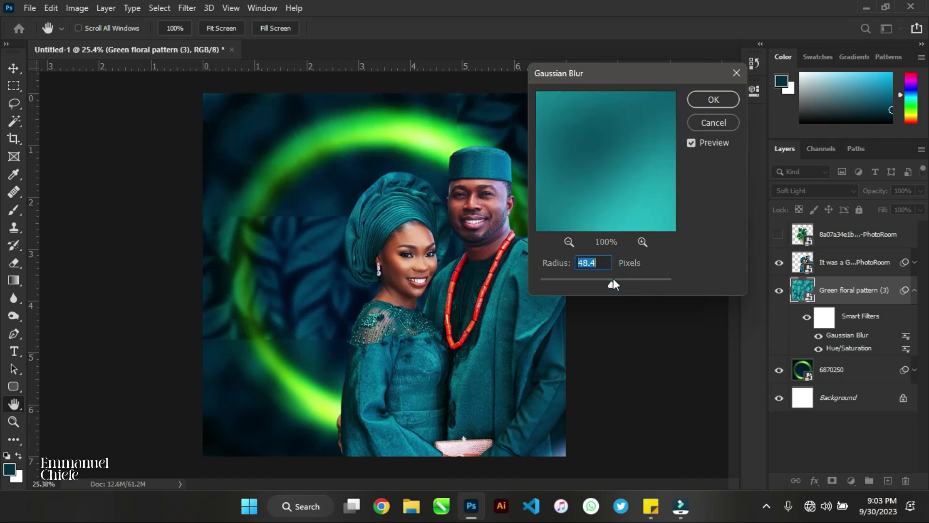
click(606, 280)
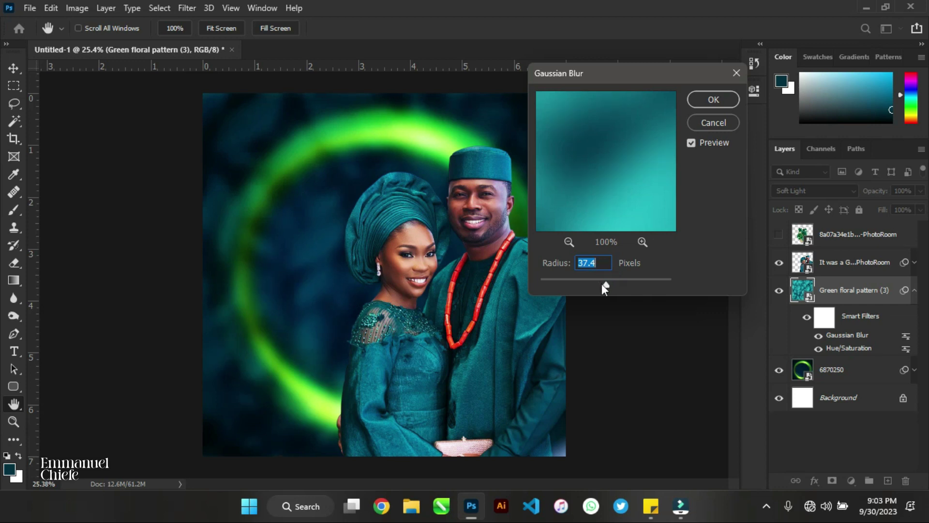
click(600, 282)
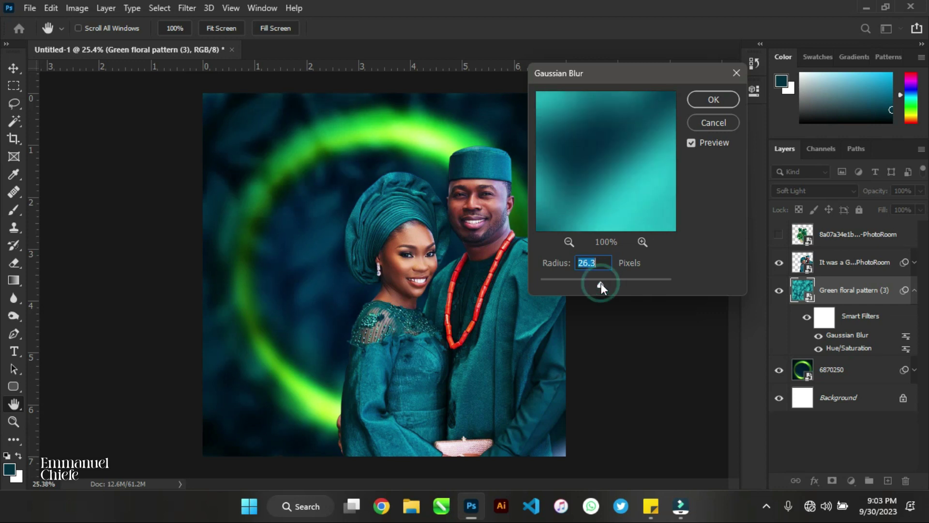
click(713, 99)
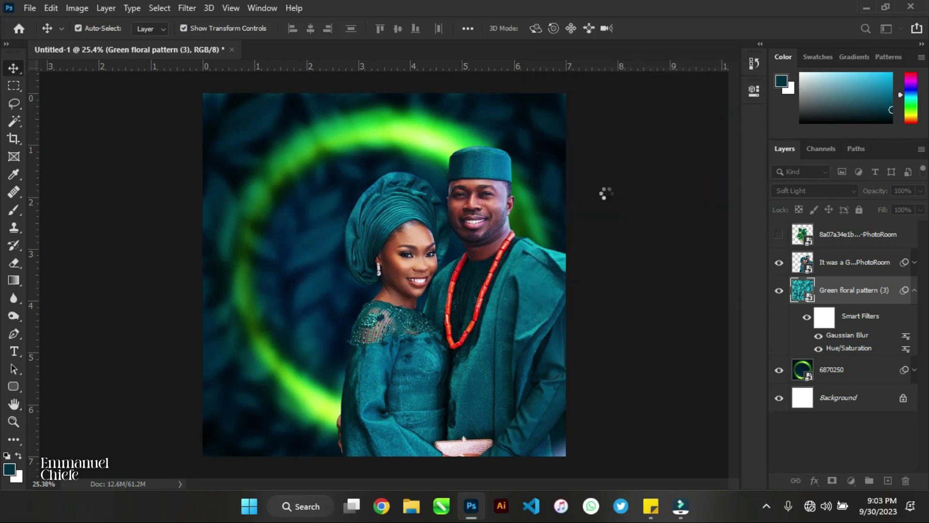
Apply an S-shaped Curves adjustment to the Green floral pattern (3) layer, raising input 159 to 175 and lowering input 88 to 78
key(ctrl+m)
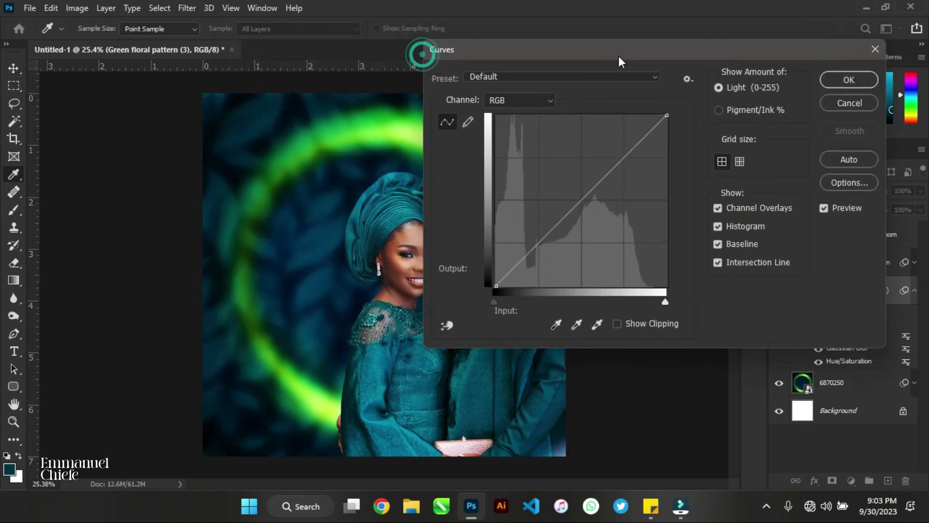
drag(605, 175, 603, 167)
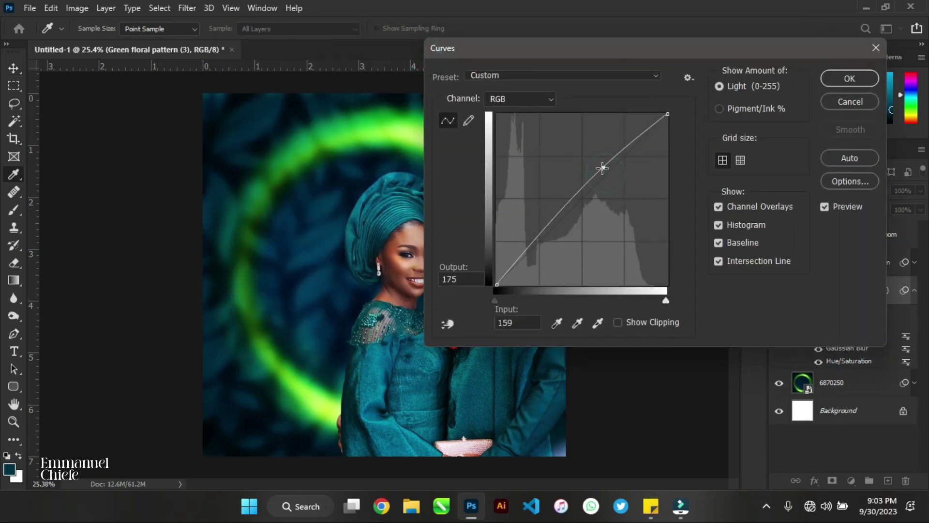
drag(551, 222, 554, 233)
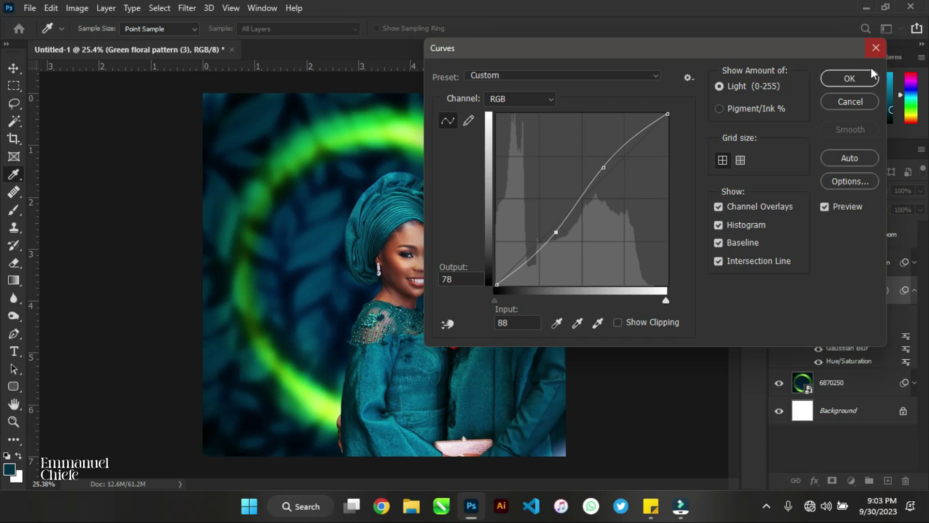
click(859, 79)
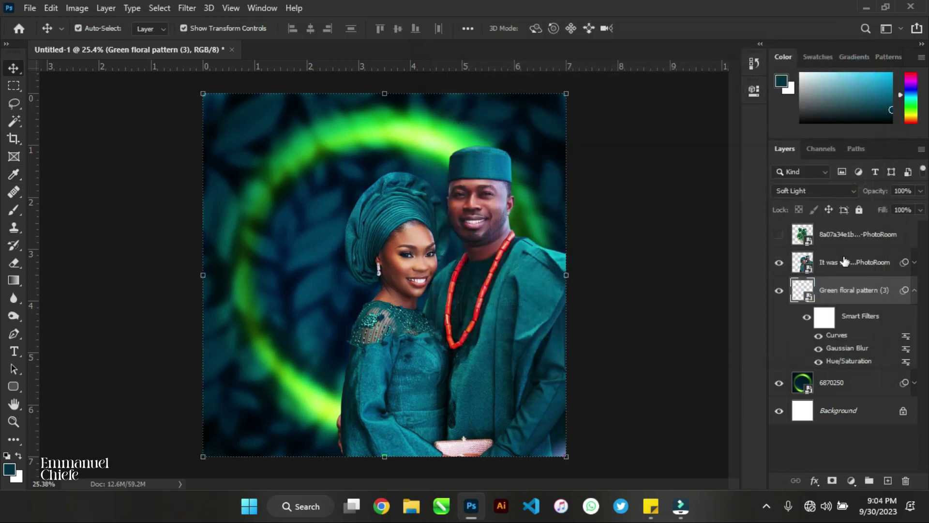
Shift the couple photo slightly to the right on the canvas, keeping its vertical position
click(514, 343)
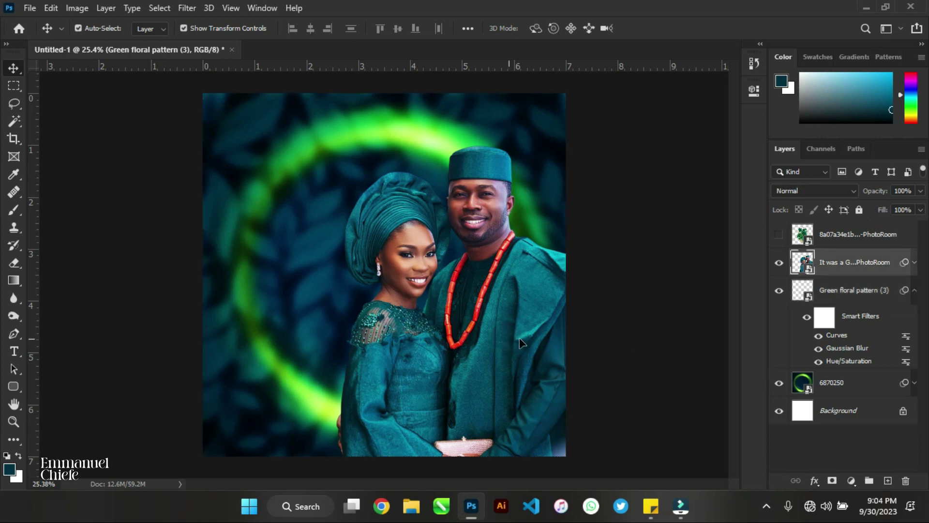
drag(505, 308, 498, 304)
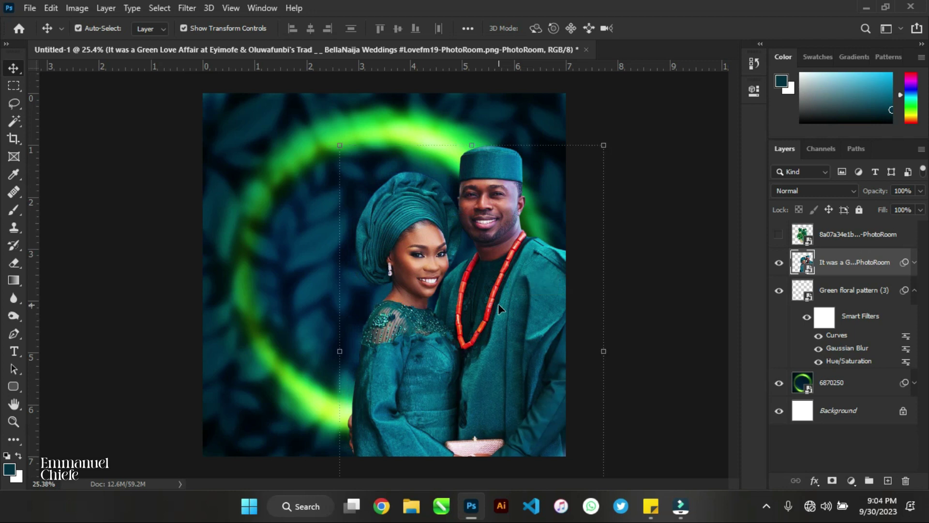
drag(488, 318, 484, 323)
key(shift+Left)
key(shift+Left)
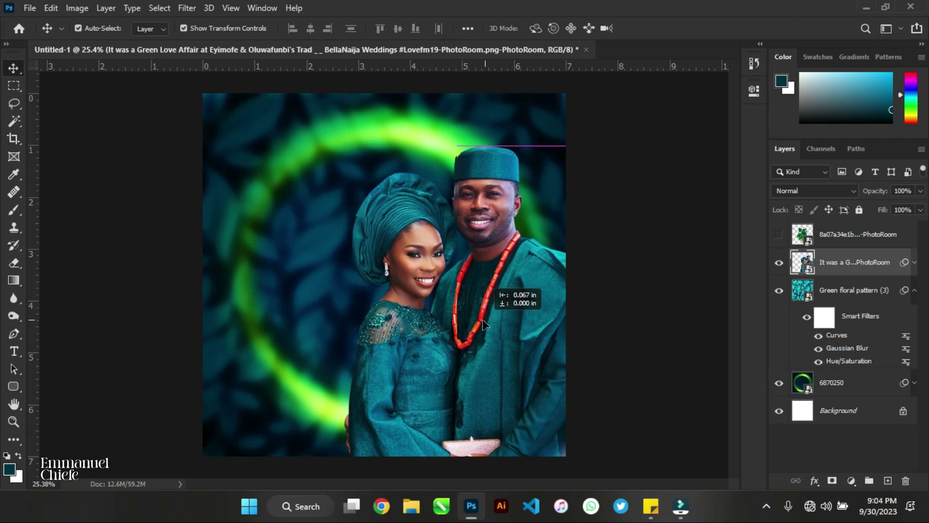
drag(483, 319, 912, 292)
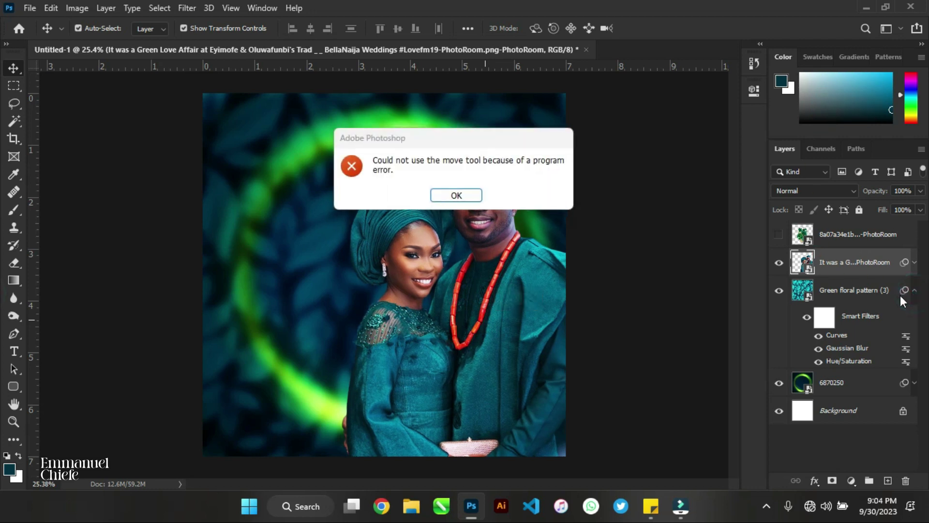
click(456, 196)
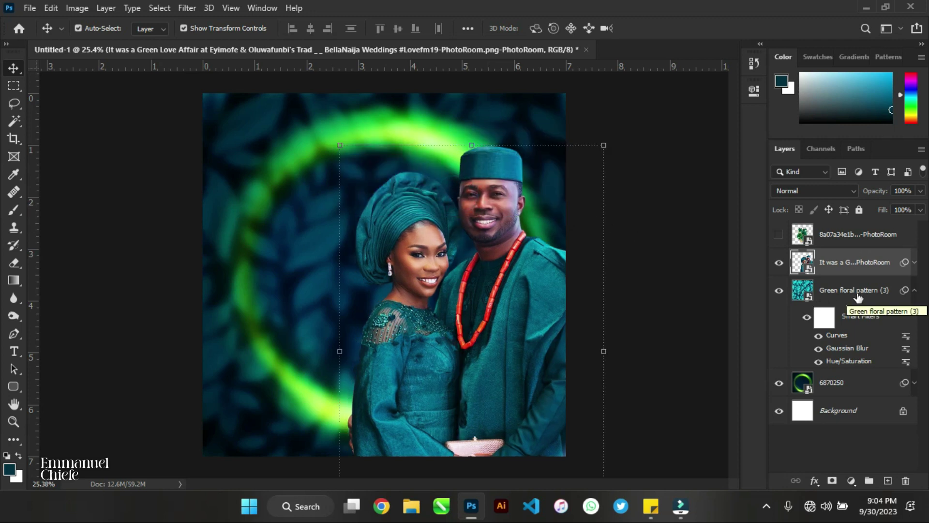
Duplicate the Green floral pattern (3) layer and place the copy above the couple photo layer
drag(858, 297, 855, 257)
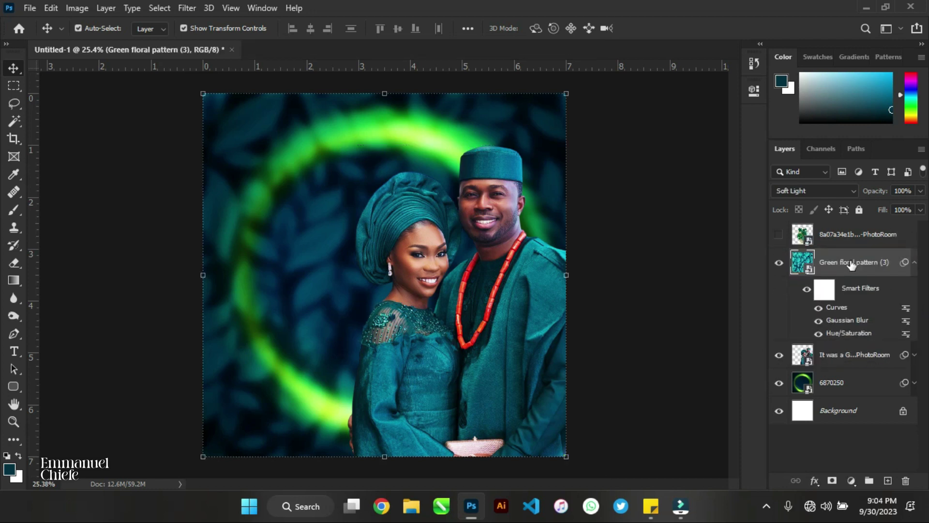
key(ctrl+z)
key(ctrl+j)
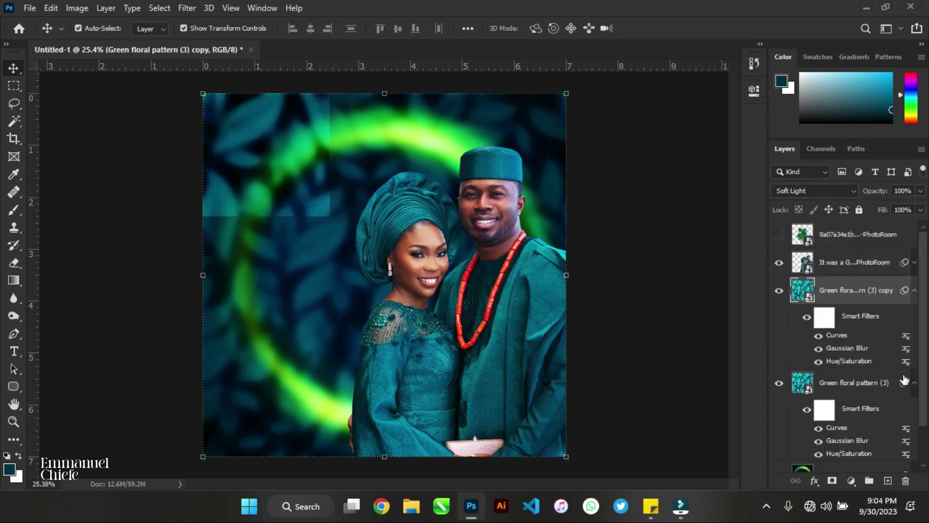
click(914, 382)
drag(873, 295, 873, 262)
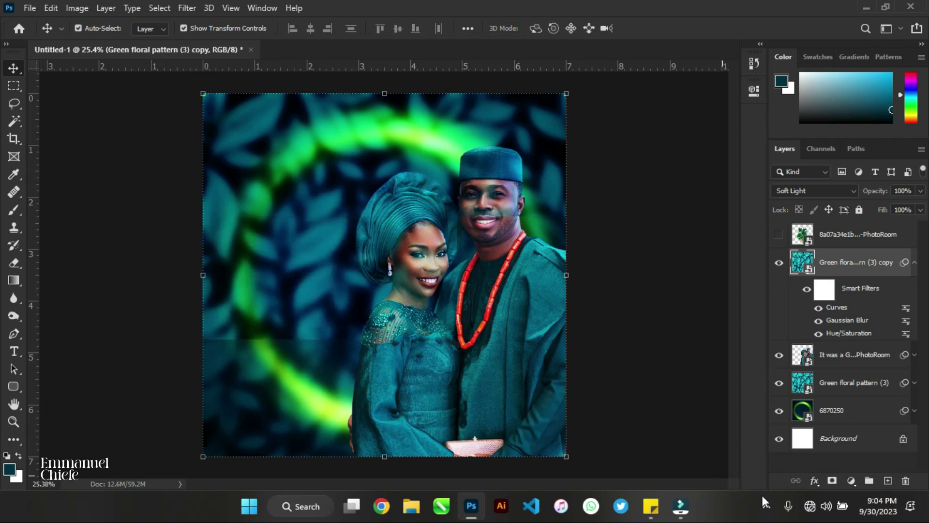
Add a layer mask to the pattern copy and paint its upper area black with a large soft brush, keeping the pattern over the lower clothing
click(832, 481)
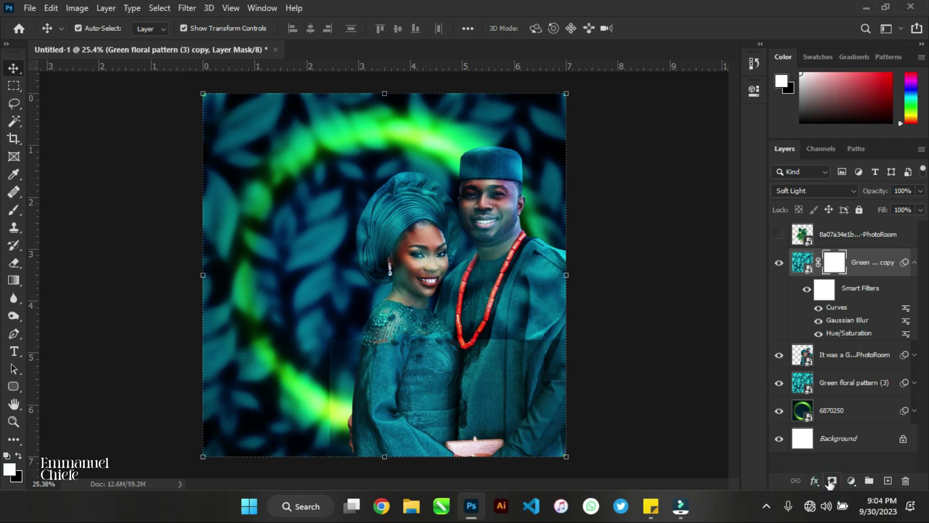
click(17, 208)
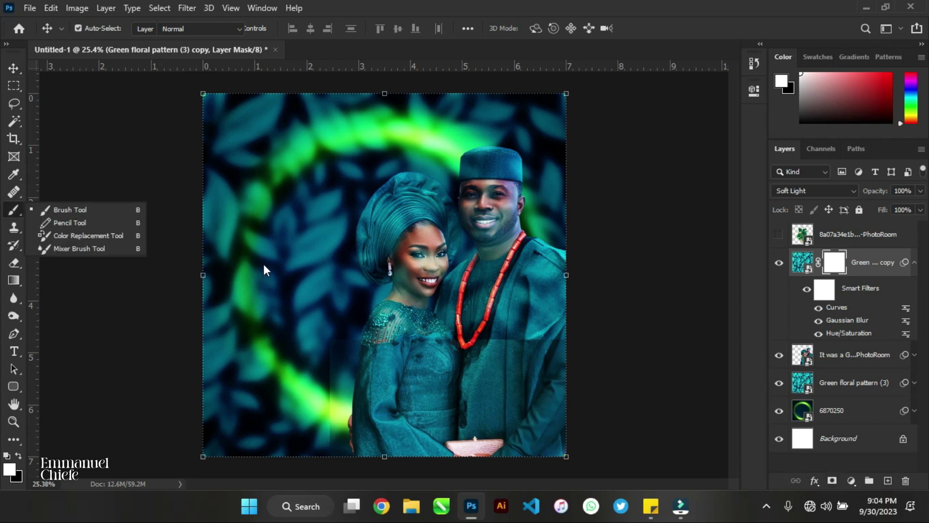
click(107, 210)
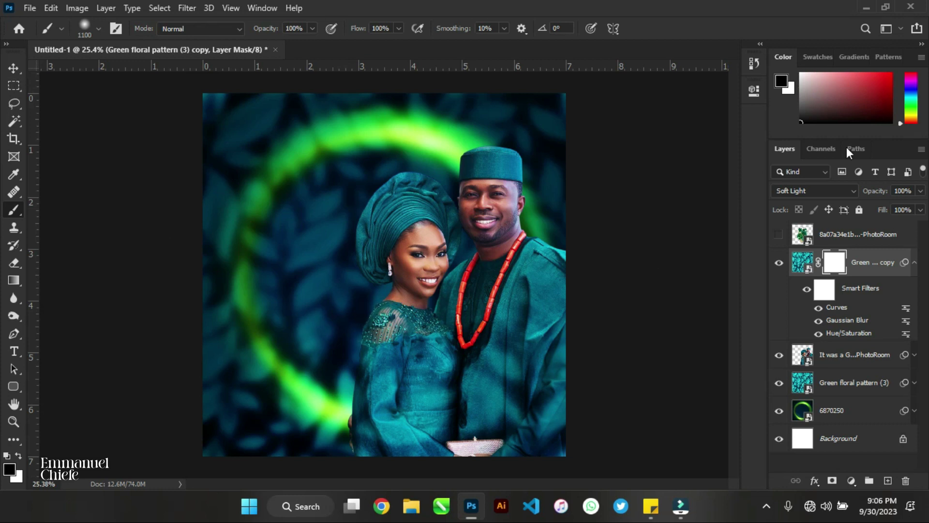
key(v)
Show the green rose bouquet layer and apply a Hue/Saturation adjustment with Hue +33 and Saturation +46
click(779, 235)
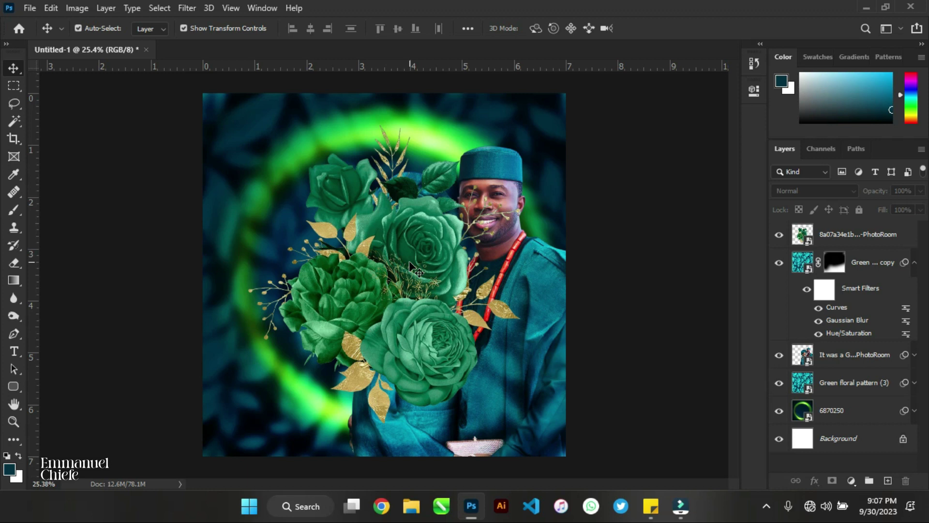
click(844, 224)
key(ctrl+u)
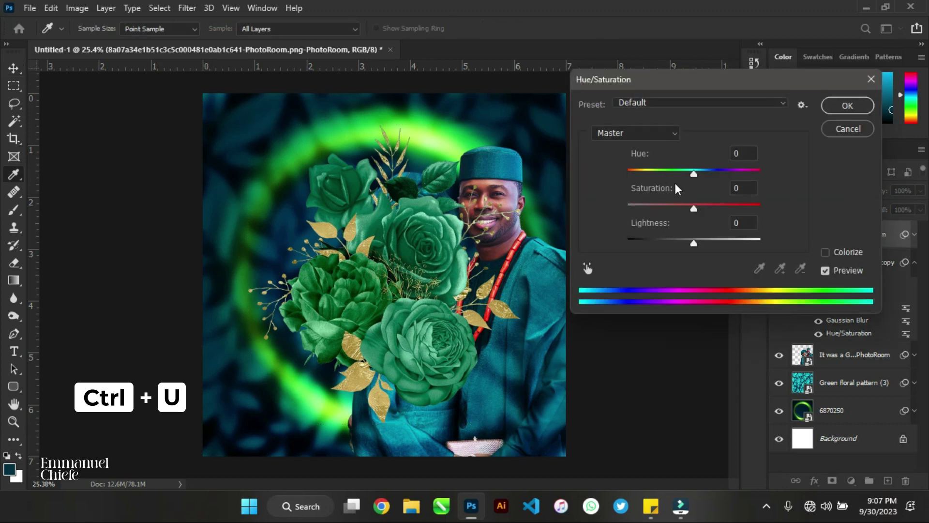
drag(694, 174, 707, 170)
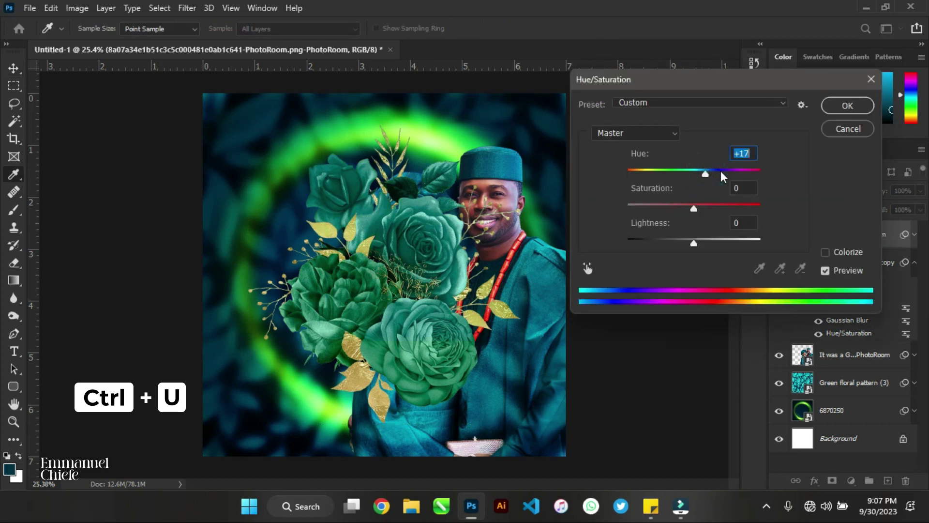
click(724, 170)
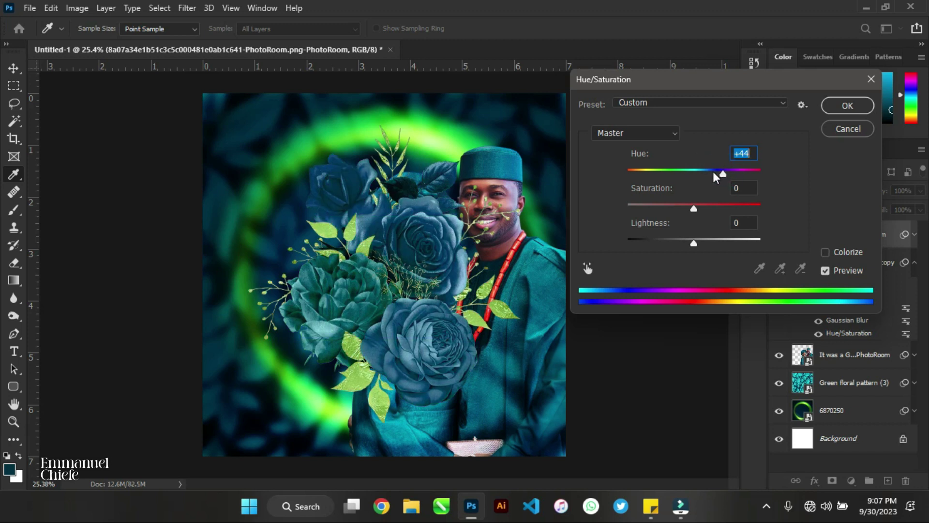
drag(730, 170, 709, 172)
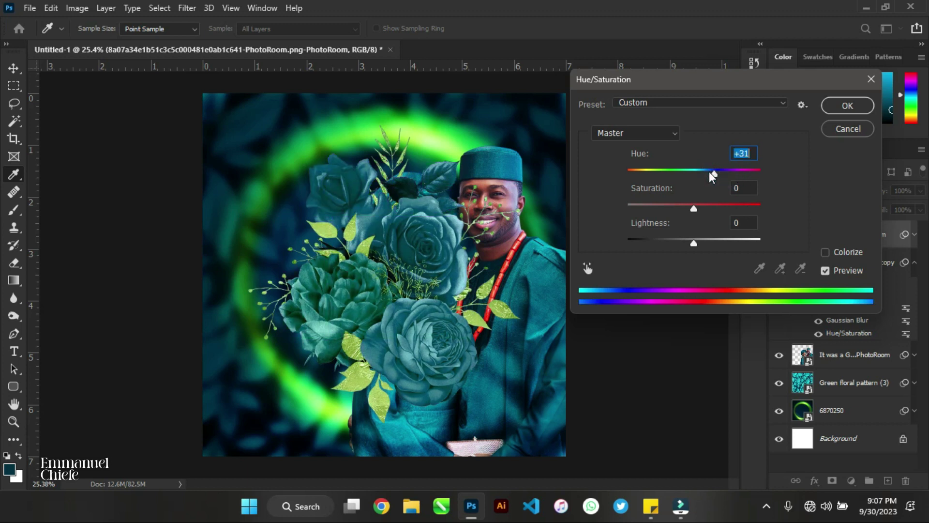
click(714, 172)
drag(709, 204, 718, 203)
click(724, 205)
click(717, 170)
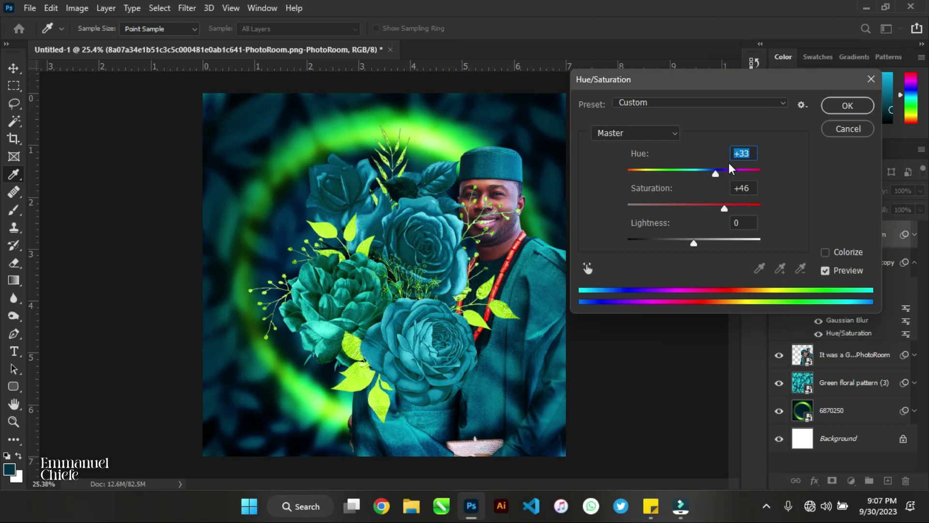
click(846, 105)
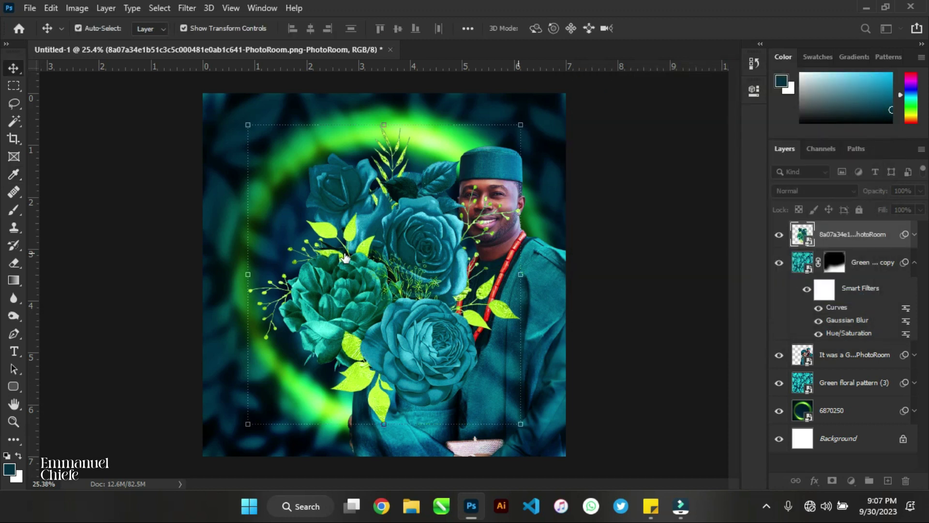
Move the rose bouquet to the canvas's lower-right corner and apply a Gaussian Blur with a radius of about 7.6 pixels
drag(475, 341, 527, 390)
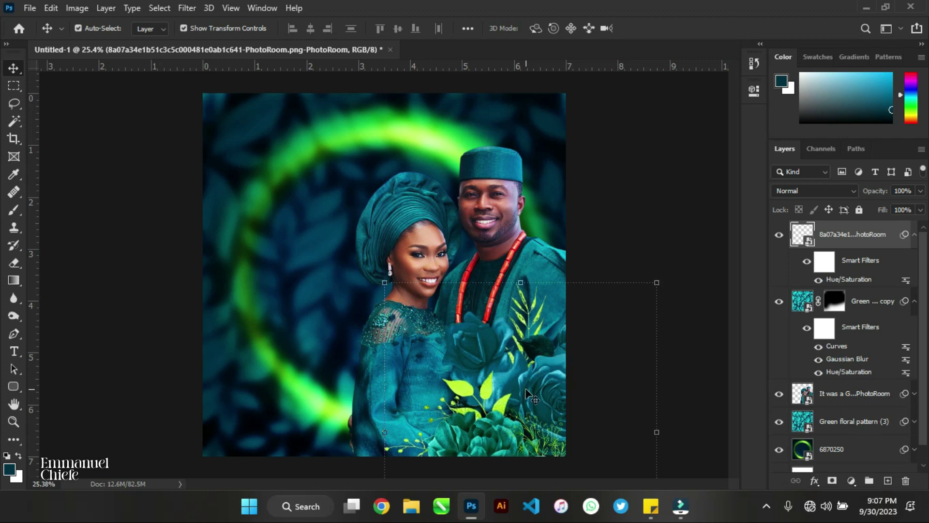
click(187, 8)
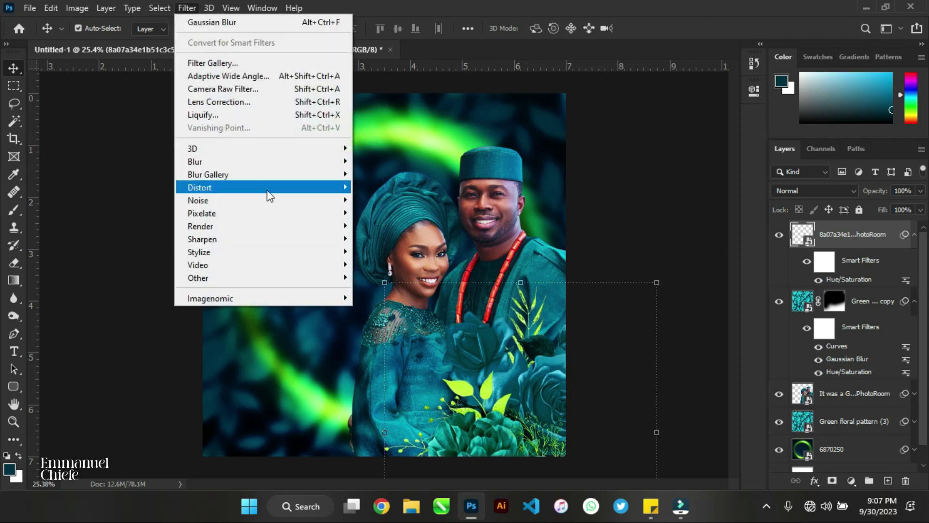
mouse_move(291, 164)
click(416, 213)
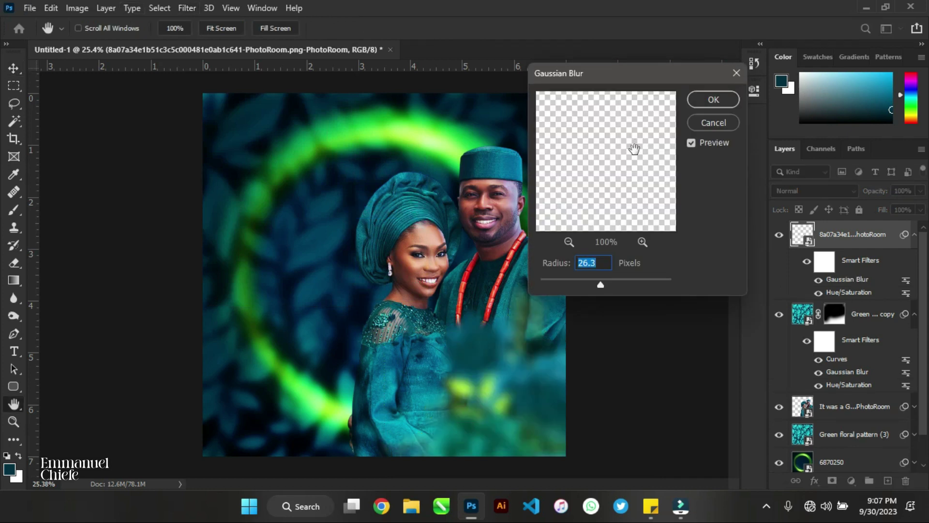
drag(601, 285, 583, 283)
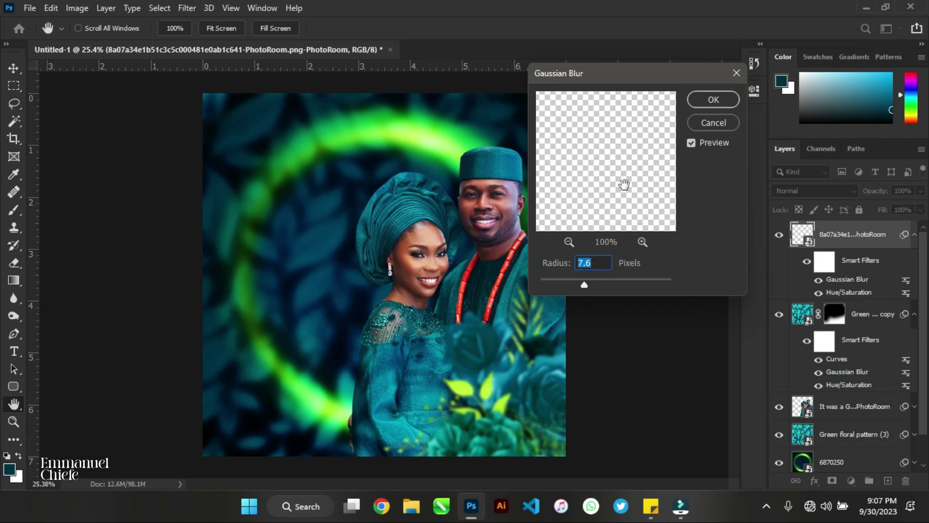
click(708, 98)
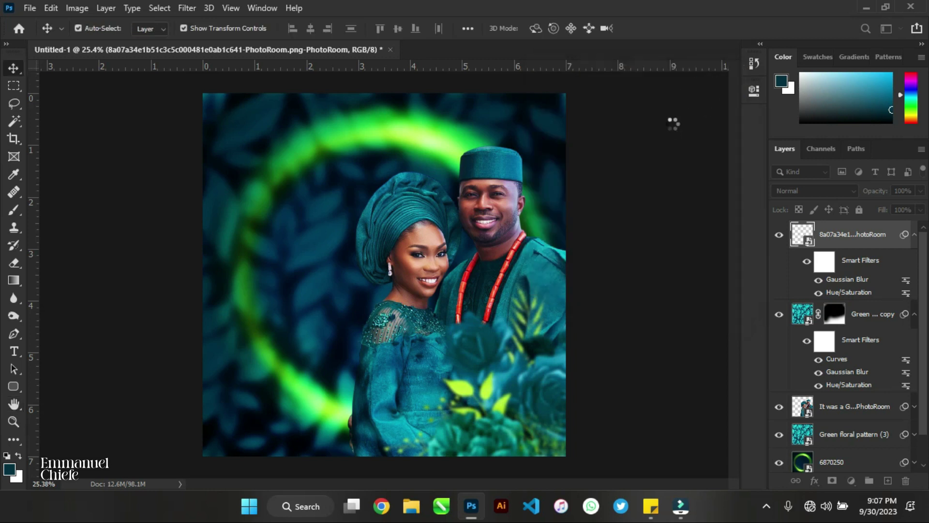
Apply an S-shaped Curves adjustment to the rose bouquet, lifting the highlights and lowering input 85 to 68, and shift the bouquet slightly left and down
key(ctrl+m)
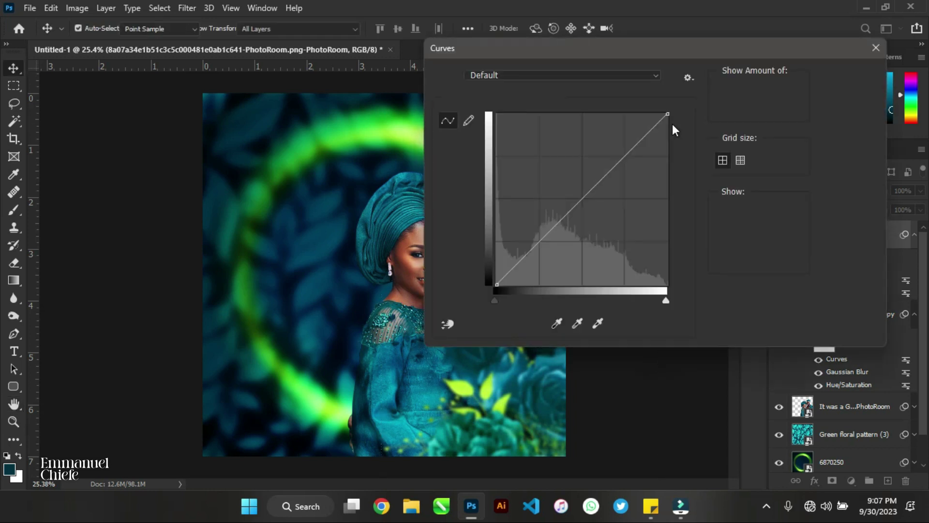
click(604, 171)
drag(603, 171, 603, 171)
mouse_move(539, 234)
mouse_down()
mouse_move(556, 247)
mouse_move(553, 238)
mouse_up()
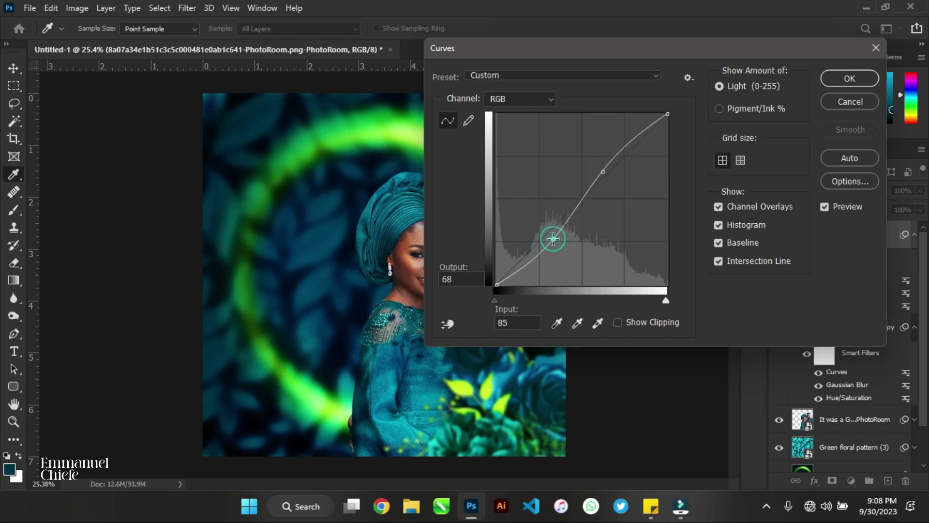
click(847, 80)
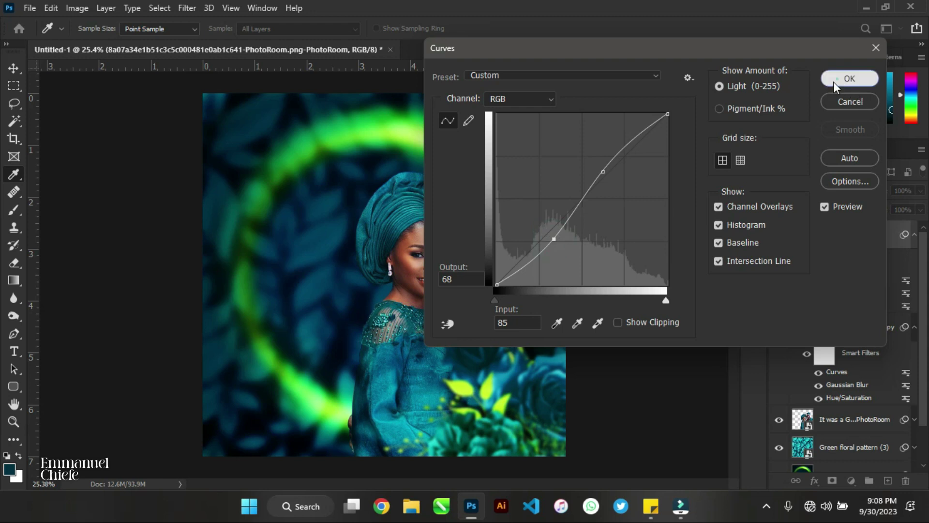
drag(534, 400, 526, 404)
Set the opacity of the Green floral pattern (3) layer behind the couple to 60%
click(317, 118)
click(316, 117)
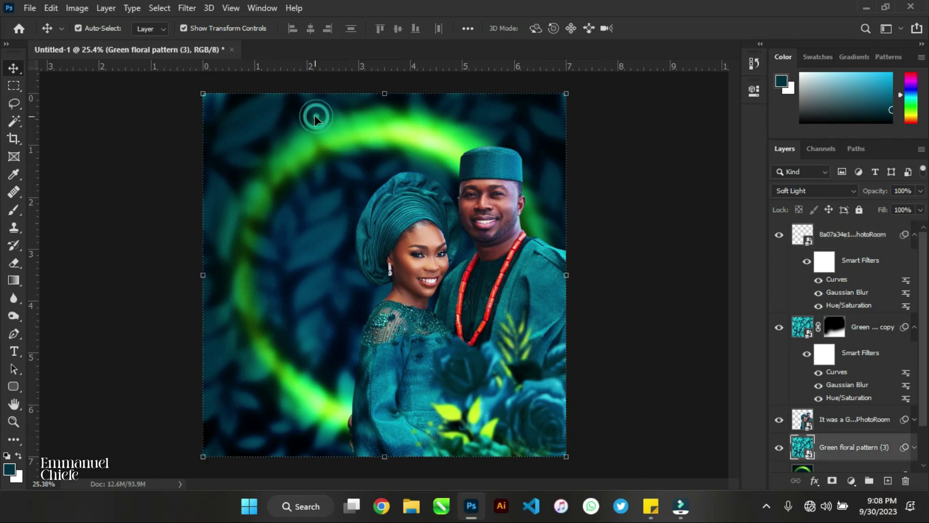
click(921, 191)
drag(921, 206, 896, 207)
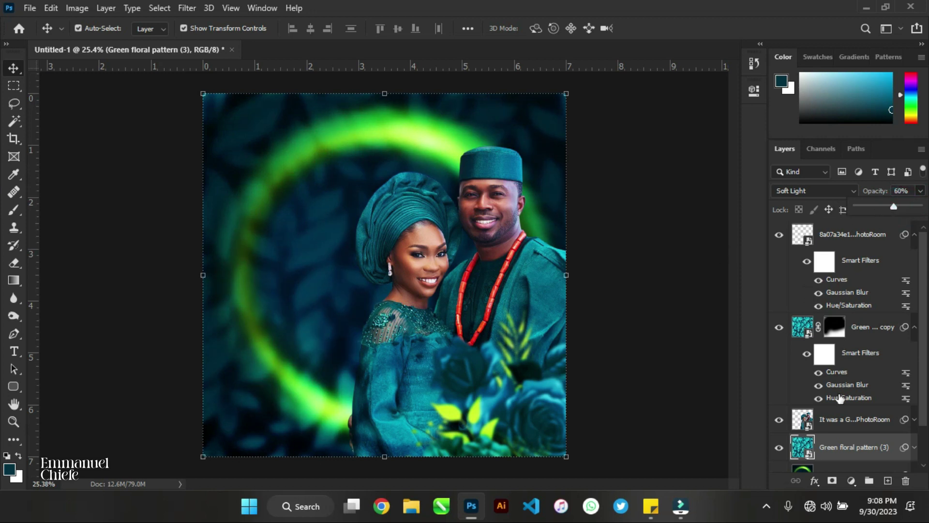
Scale up the 6870250 ring background layer so it extends farther beyond all the canvas edges
click(836, 468)
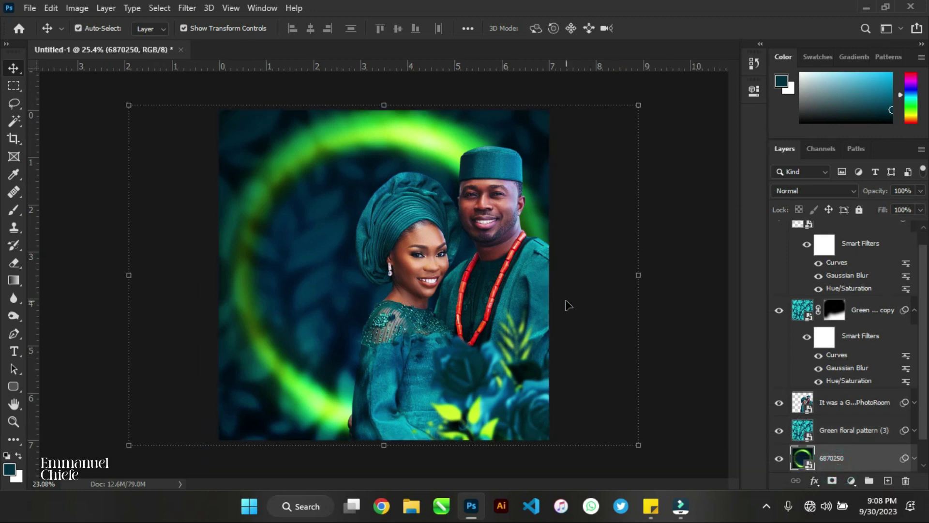
key(ctrl+minus)
click(599, 131)
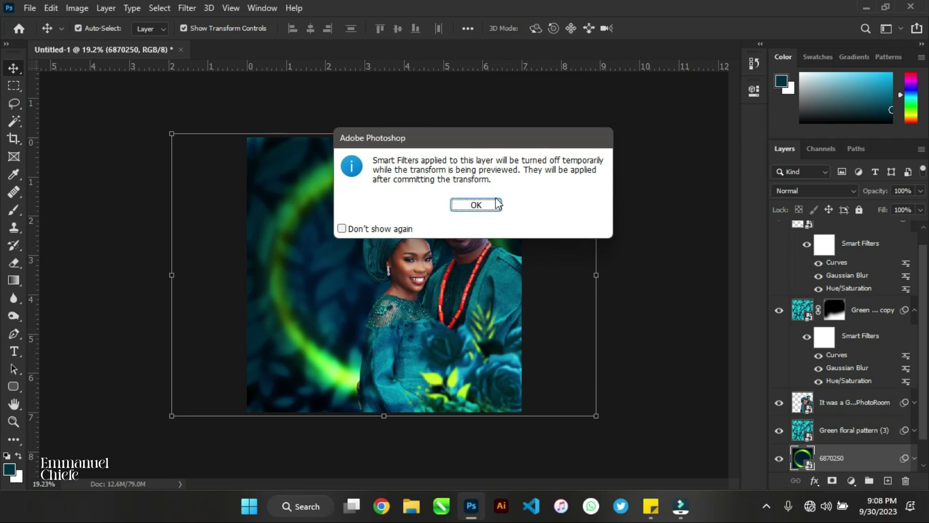
click(497, 201)
drag(595, 134, 629, 107)
click(595, 133)
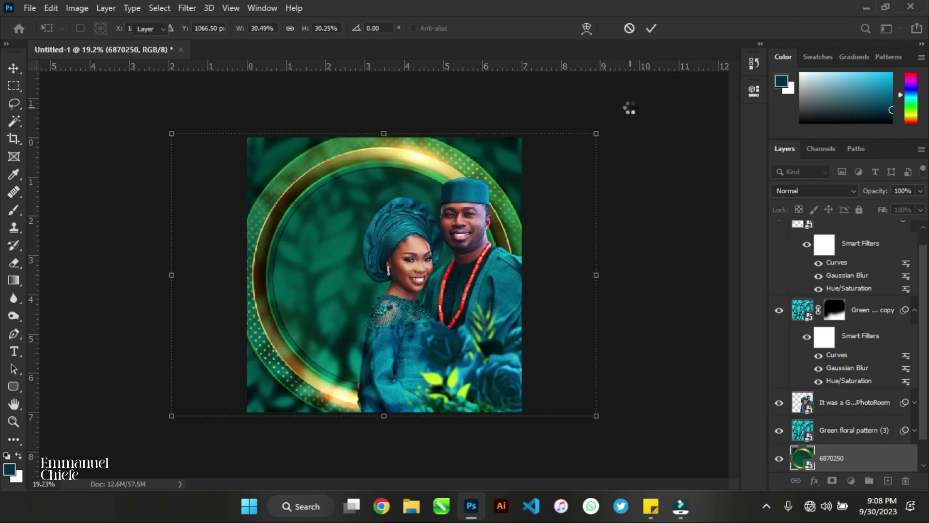
key(Return)
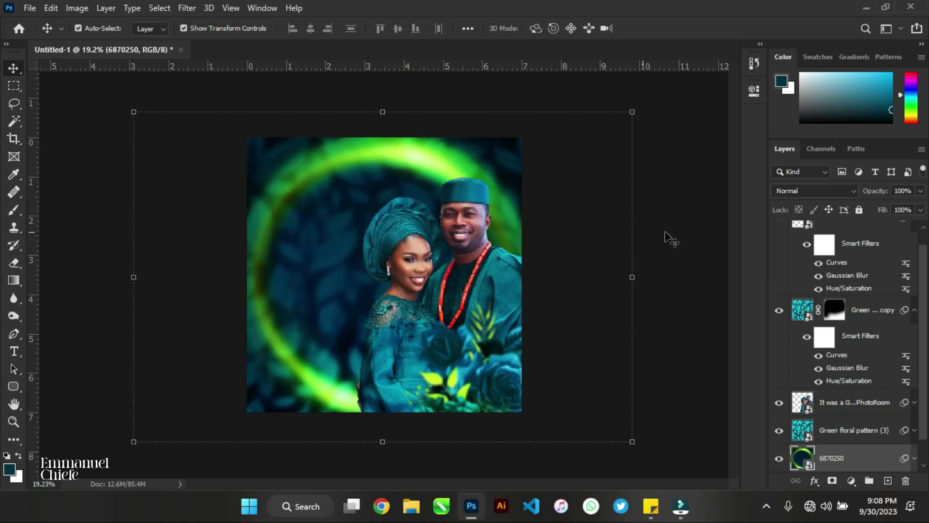
click(690, 228)
key(ctrl+plus)
key(ctrl+plus)
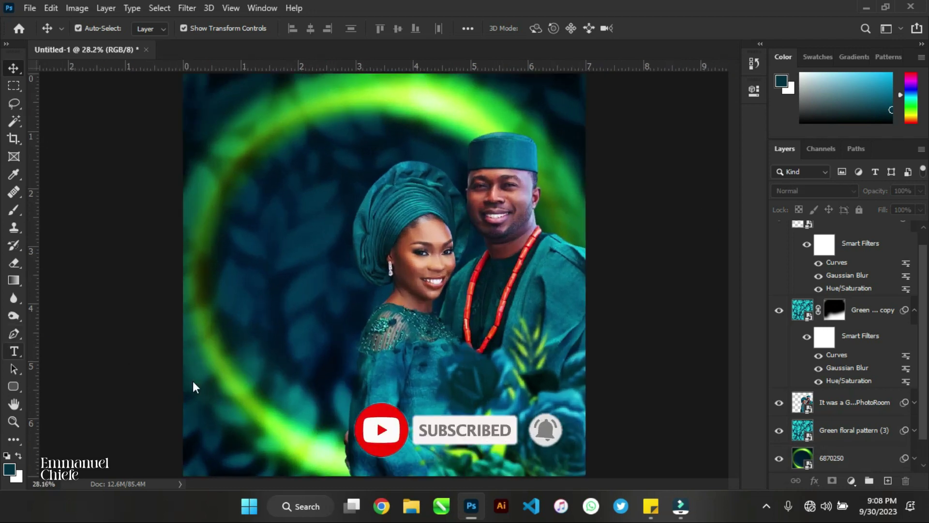
Add the bride's name as a 138 pt AURA LUXESS Regular text line over the lower middle of the flyer
key(t)
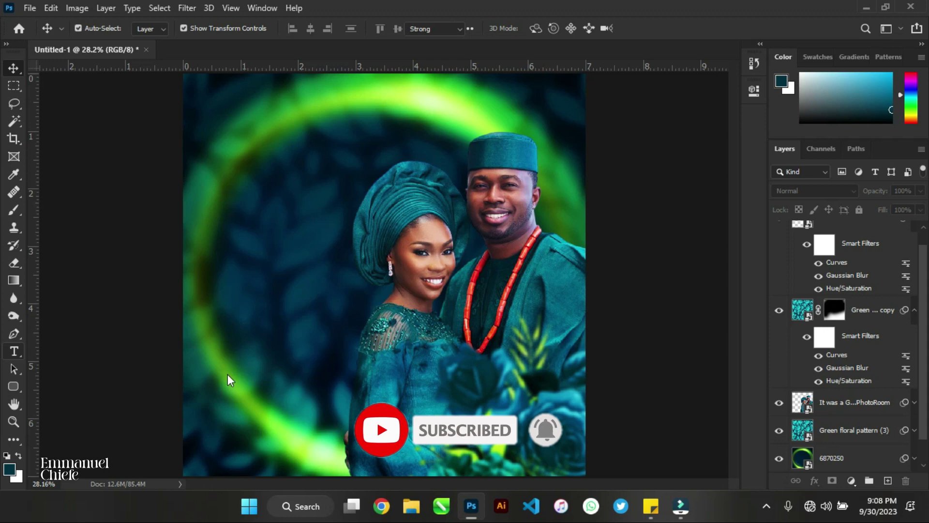
click(120, 351)
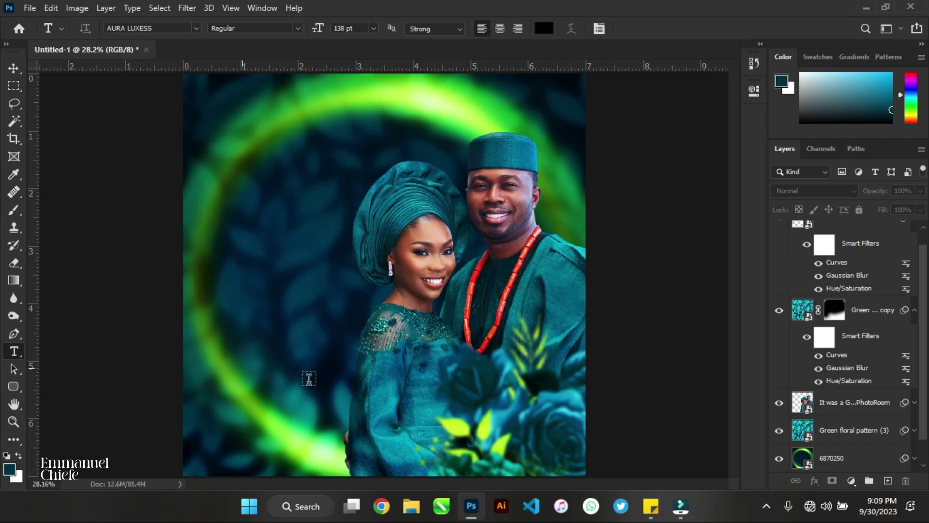
click(309, 379)
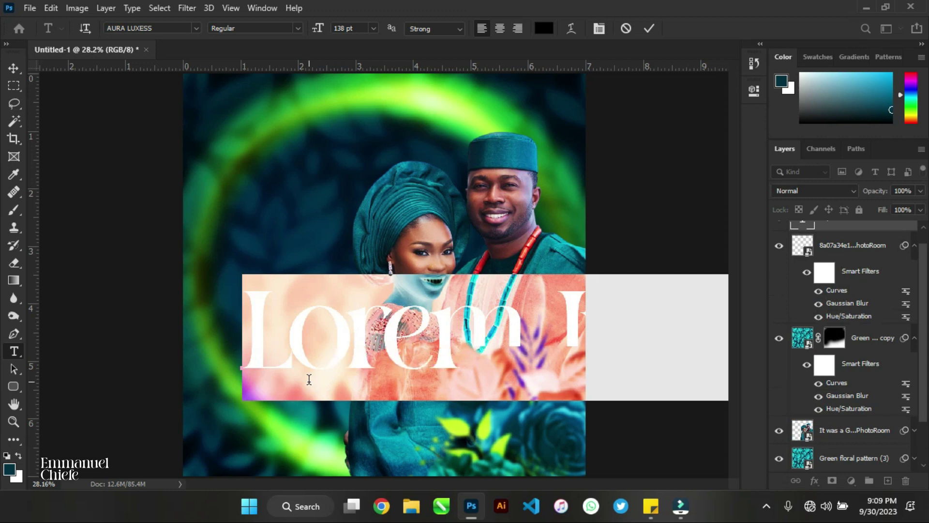
text(Veey)
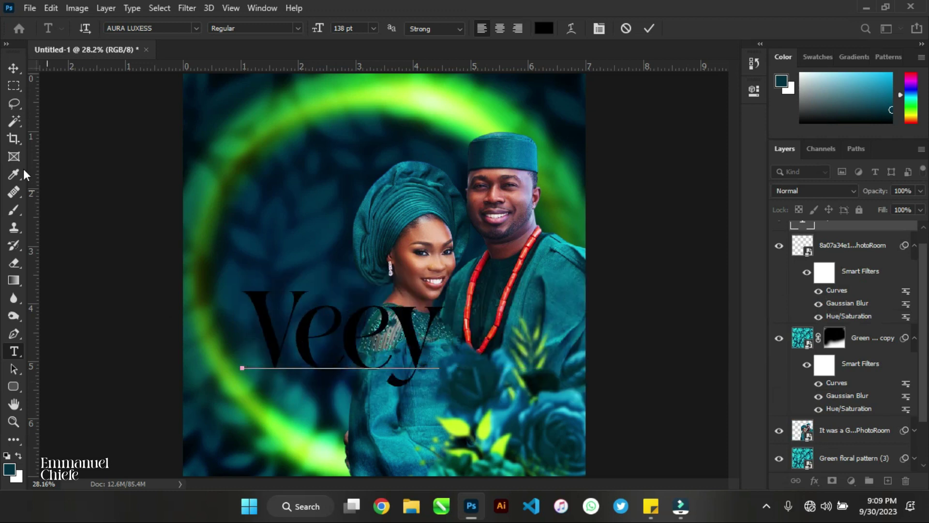
click(11, 68)
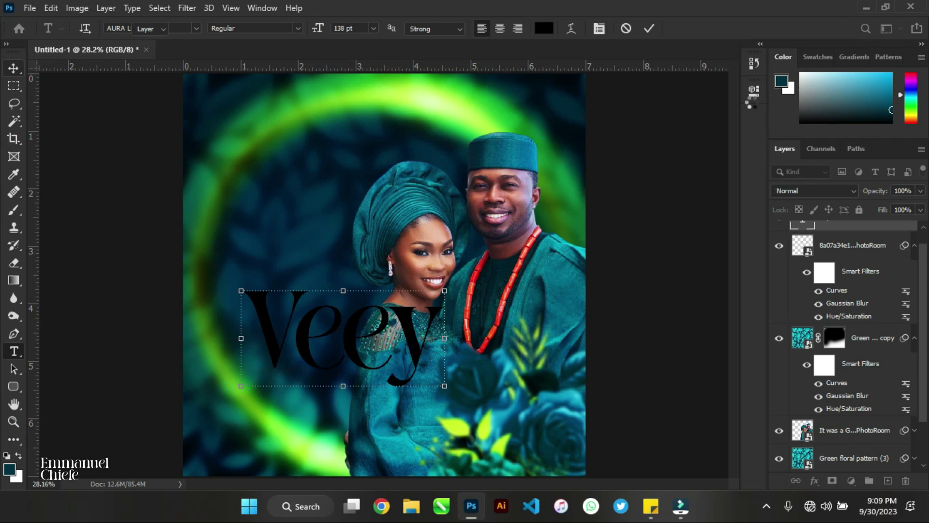
Set the name text's color to white (ffffff) and move the text slightly down and to the left
click(753, 89)
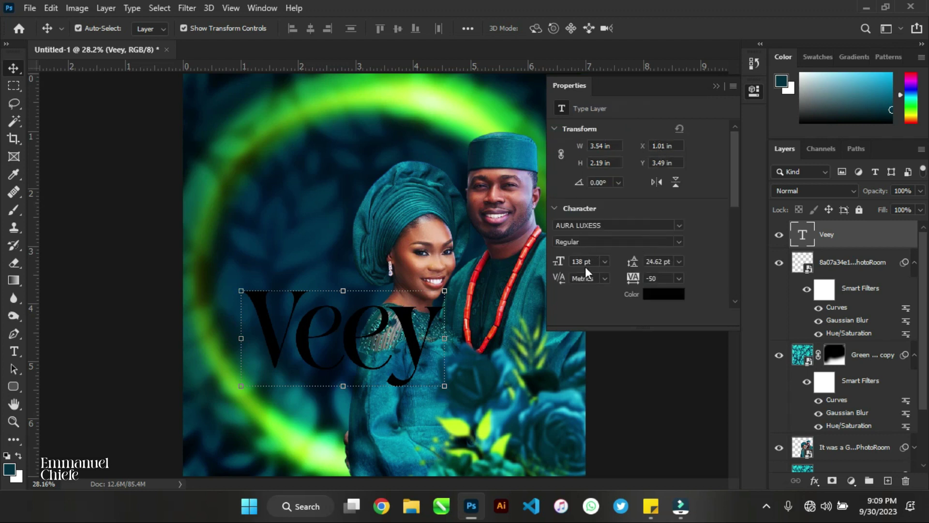
click(655, 297)
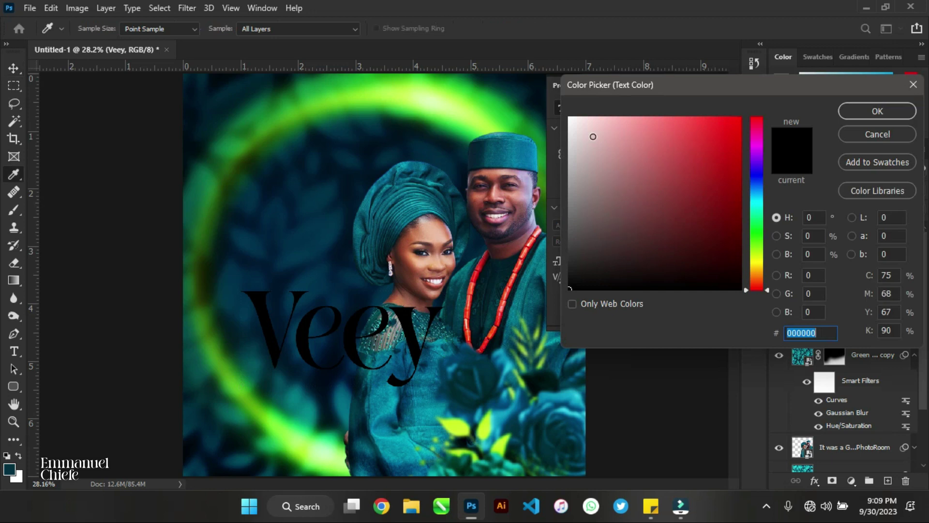
click(621, 171)
text(ffffff)
click(877, 111)
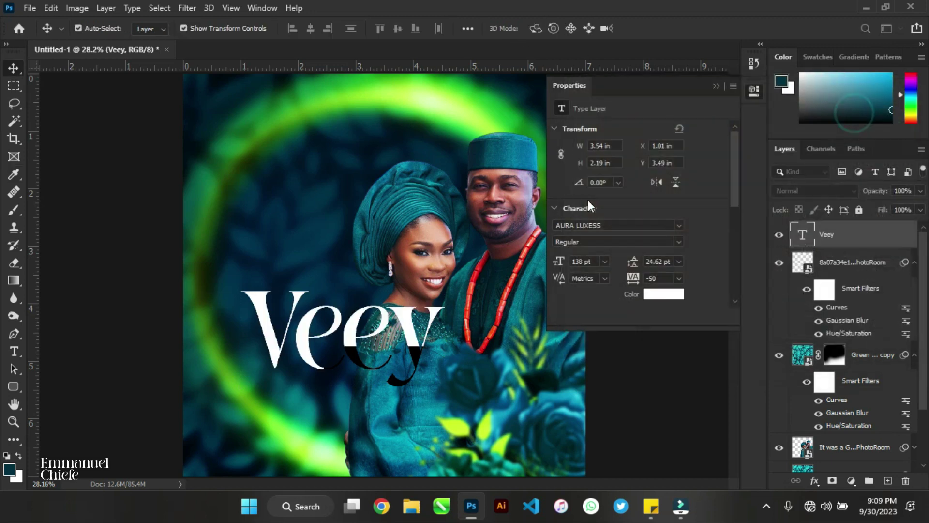
click(716, 86)
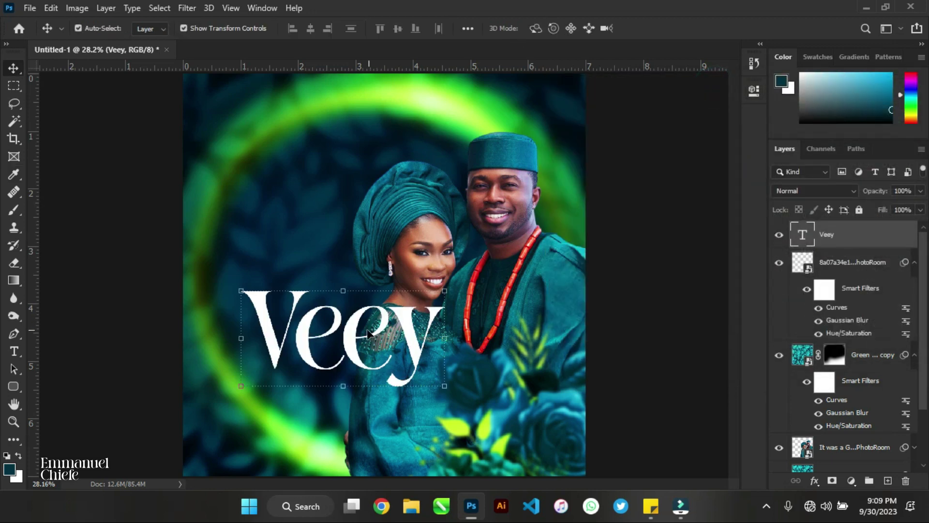
drag(343, 350, 323, 371)
scroll(349, 313, down, 1)
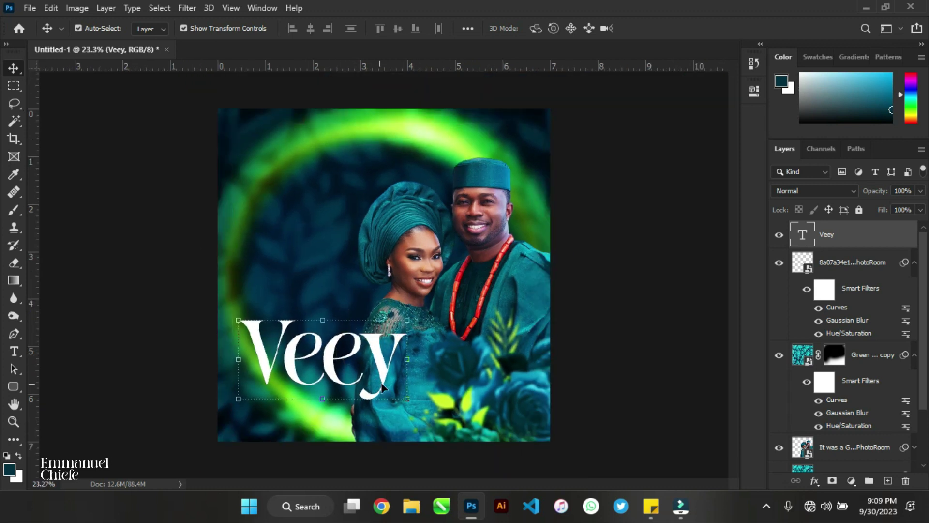
Apply a white Outer Glow in Screen mode to the name text with 32% opacity, 5% spread and 79 px size
click(904, 236)
double_click(904, 237)
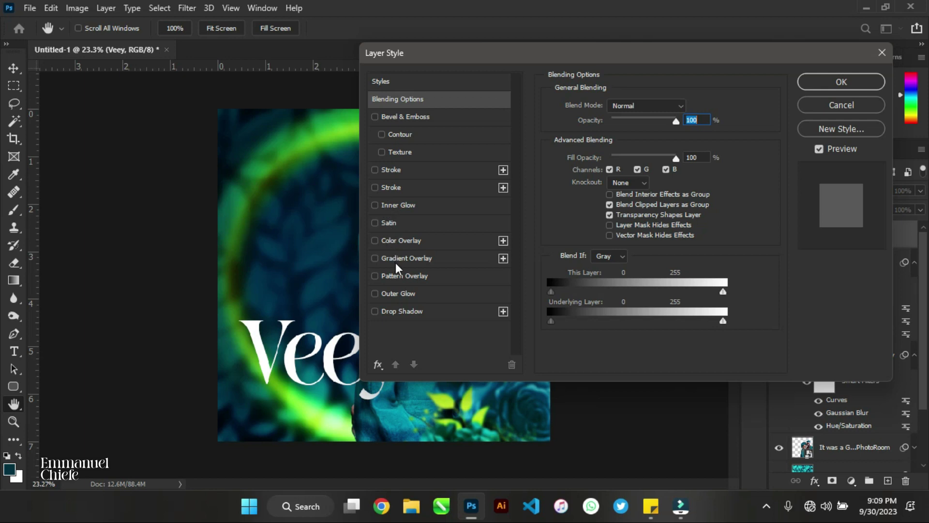
click(405, 291)
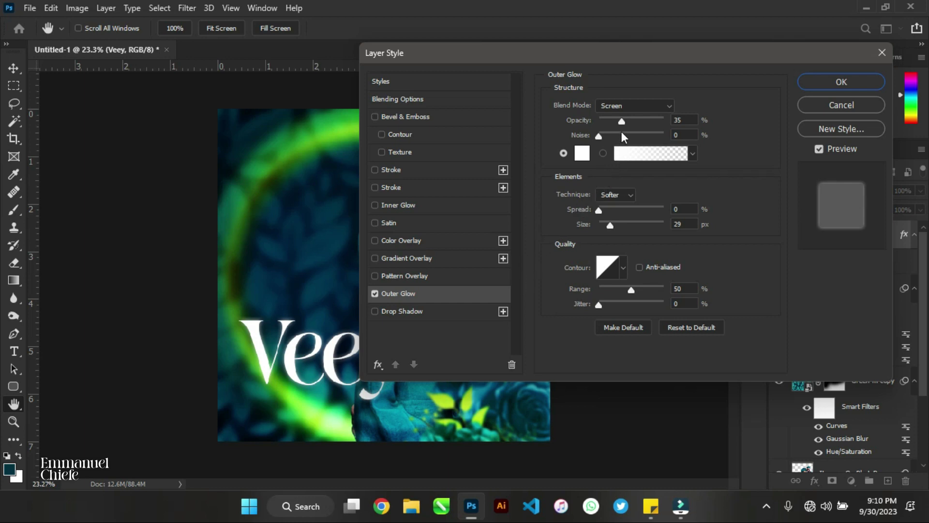
drag(623, 121, 619, 119)
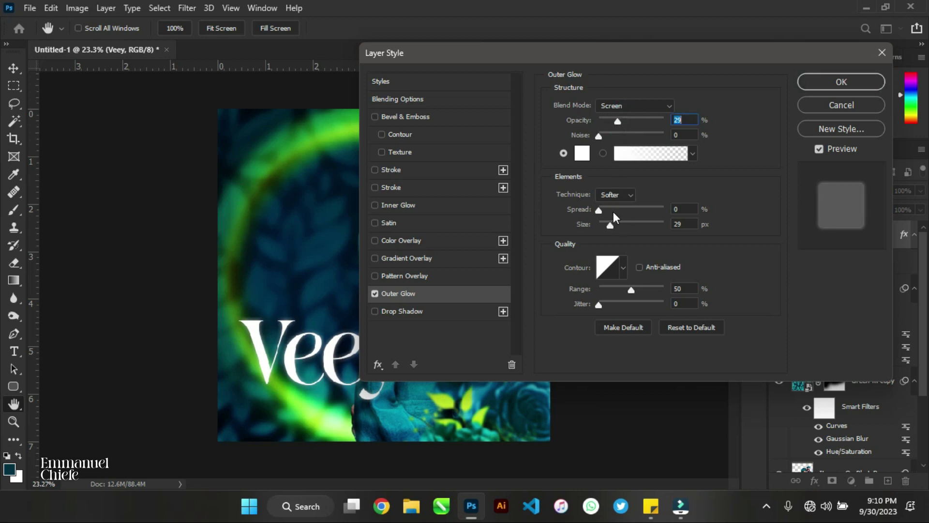
drag(615, 223, 629, 224)
mouse_move(619, 209)
mouse_down()
mouse_move(603, 208)
mouse_move(623, 225)
mouse_up()
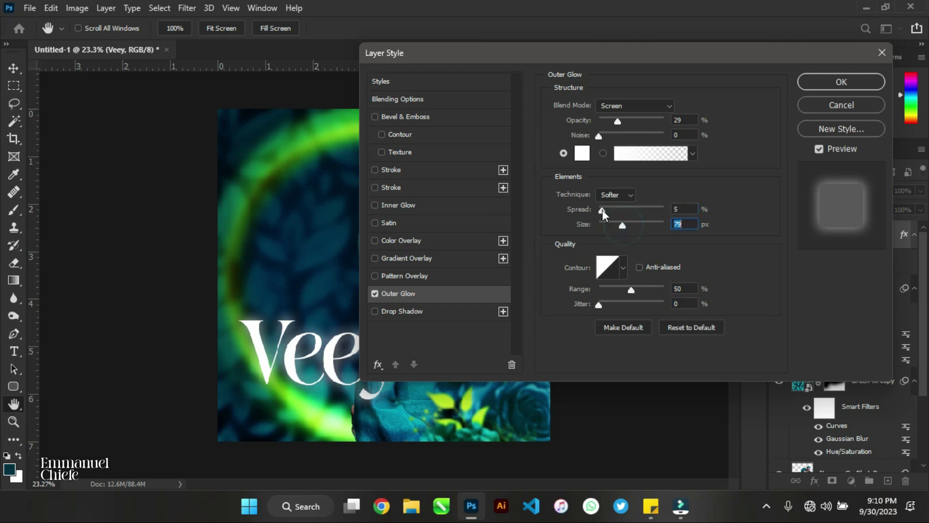
click(603, 209)
drag(621, 120, 621, 120)
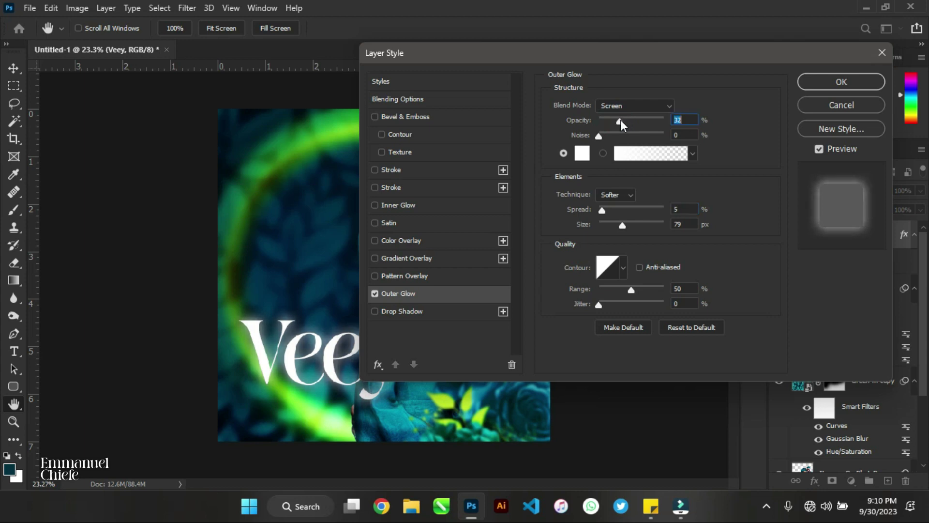
drag(503, 53, 518, 72)
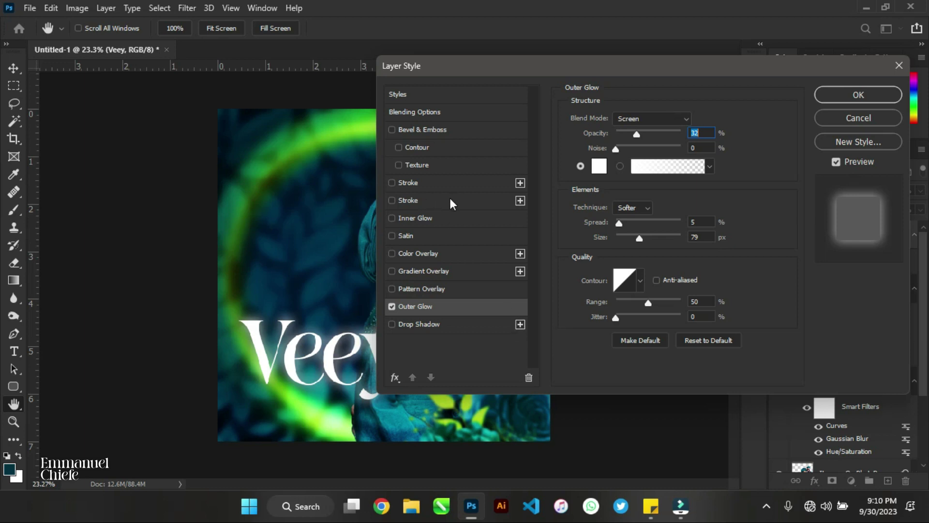
Try a green (36ff00) Inner Glow on the name text with 84% opacity and 106 px size
click(429, 219)
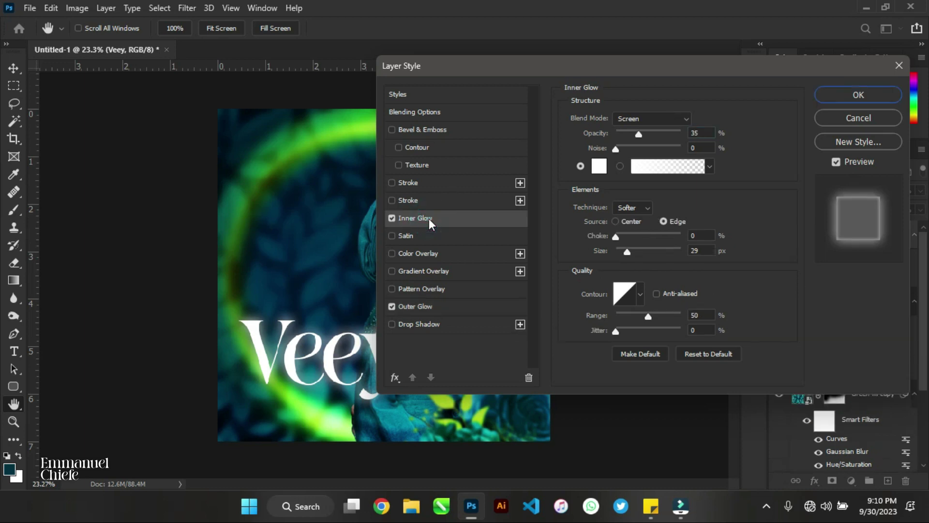
click(596, 170)
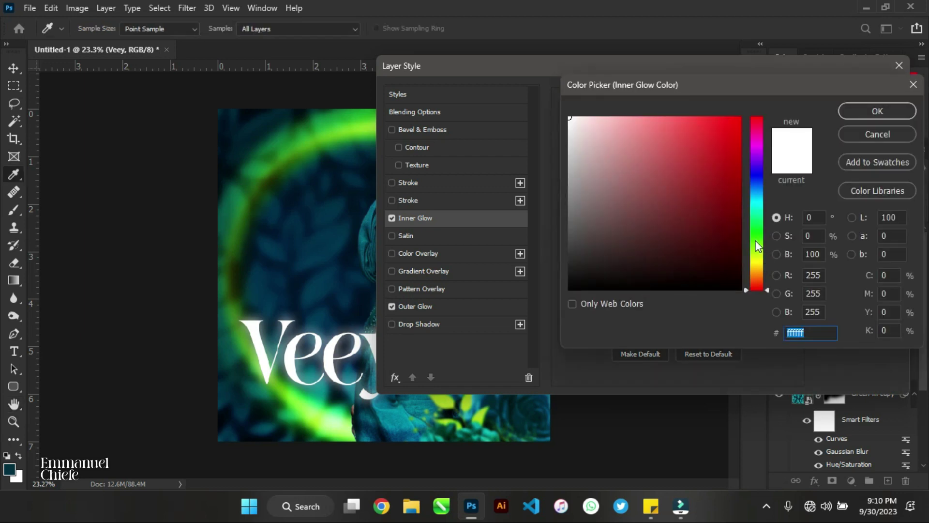
click(757, 246)
text(36ff00)
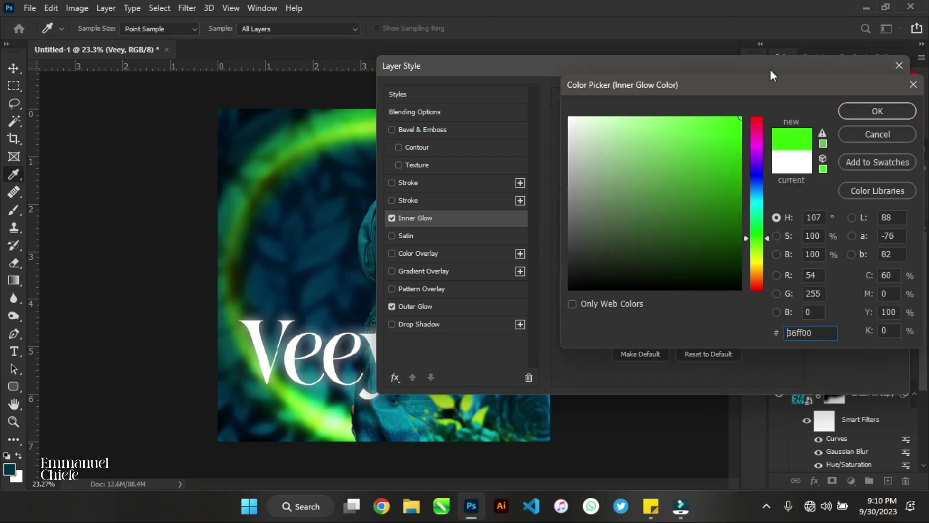
click(853, 111)
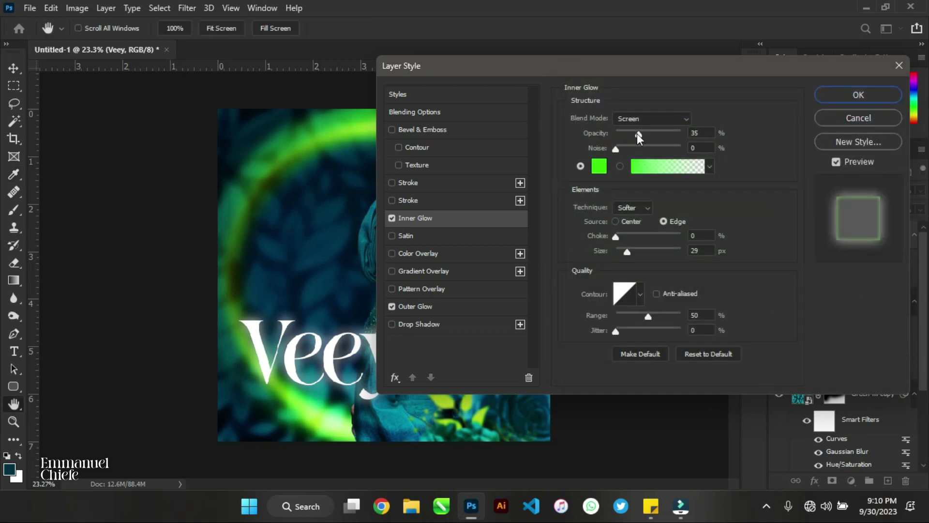
drag(638, 135, 673, 134)
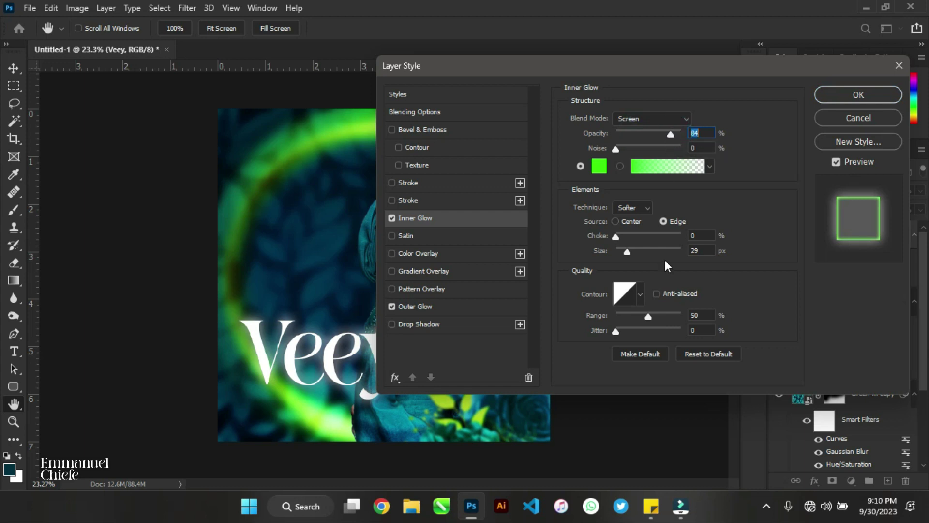
click(647, 249)
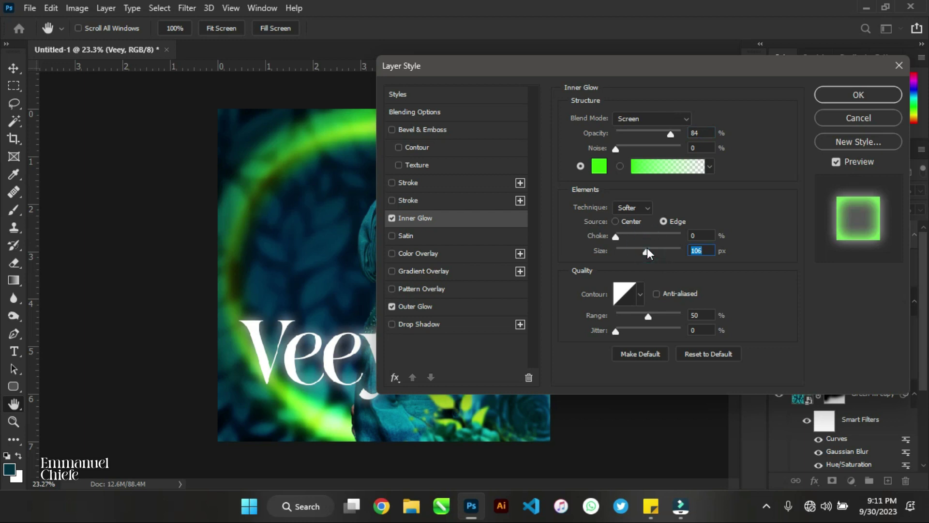
click(391, 217)
Try a green (3cff00) Drop Shadow on the name text in Normal blend mode with 75% opacity
click(396, 324)
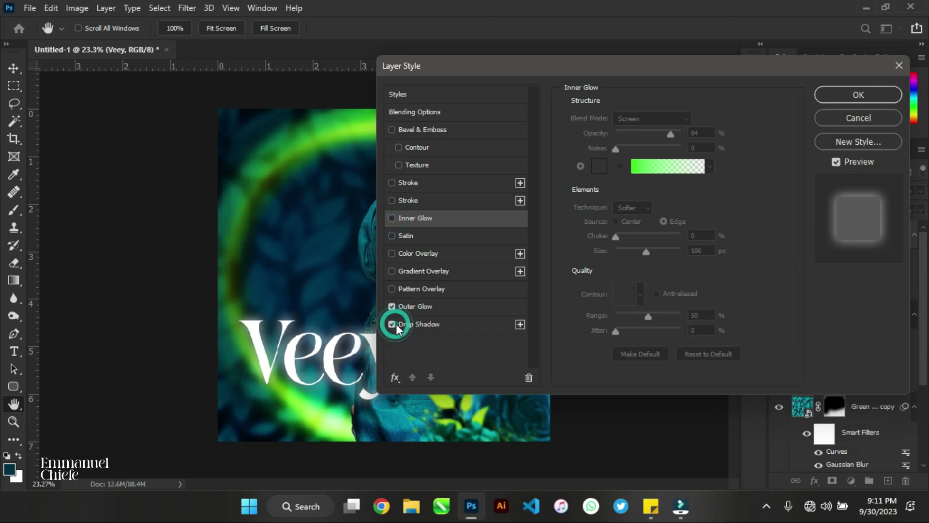
click(433, 324)
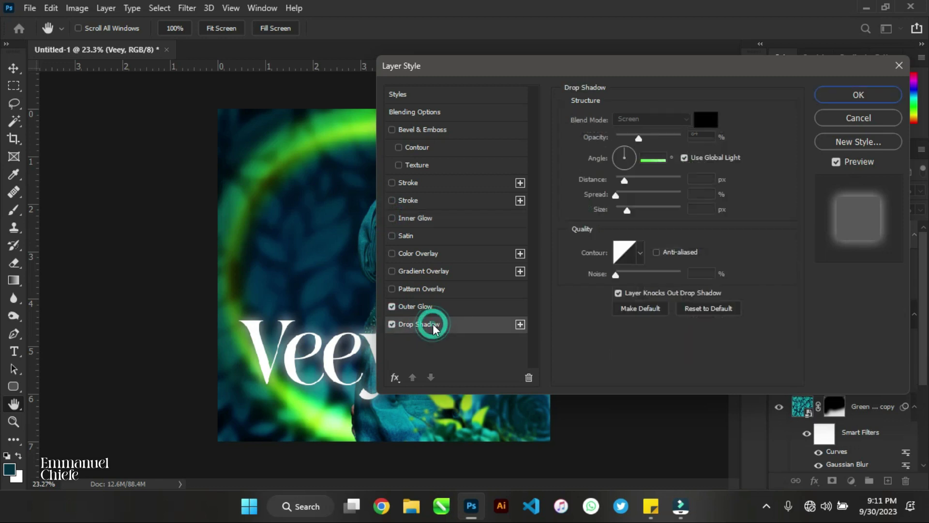
click(706, 119)
click(751, 239)
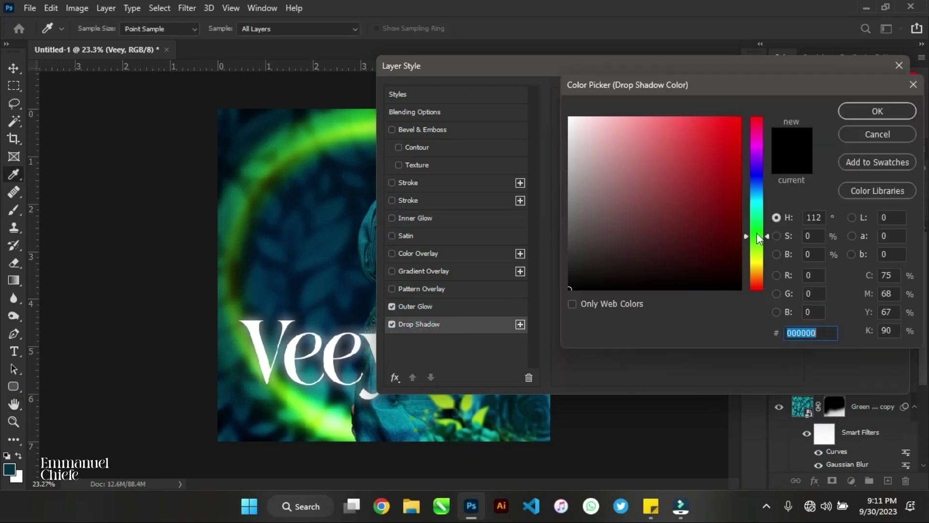
drag(698, 165, 806, 46)
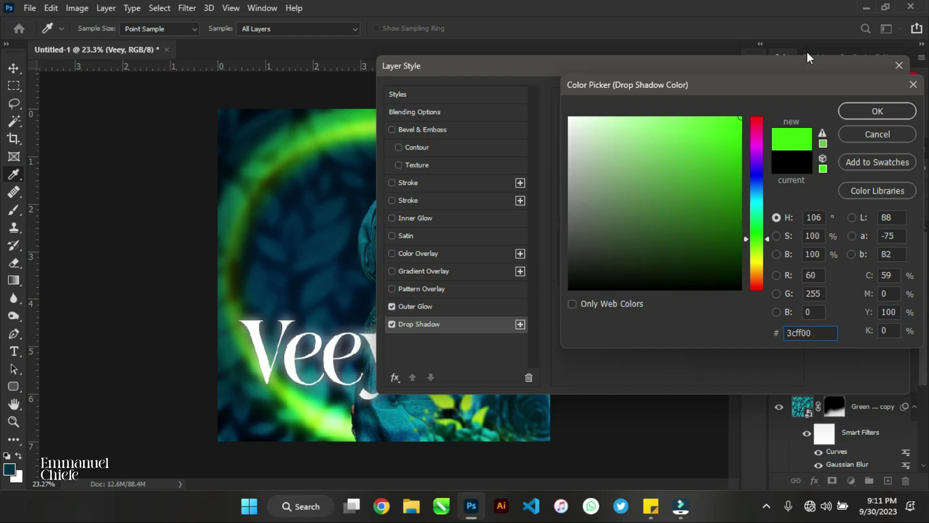
click(862, 118)
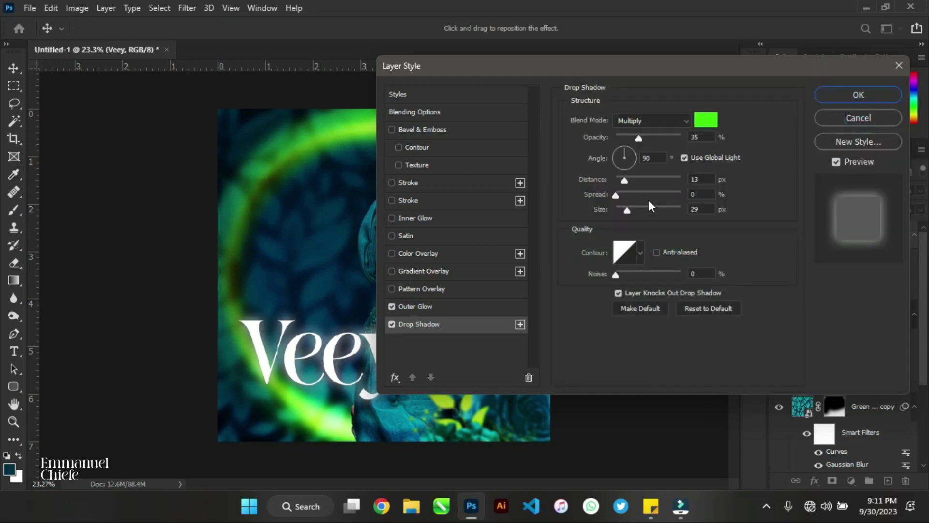
click(629, 121)
click(636, 138)
key(Up)
key(Up)
key(Up)
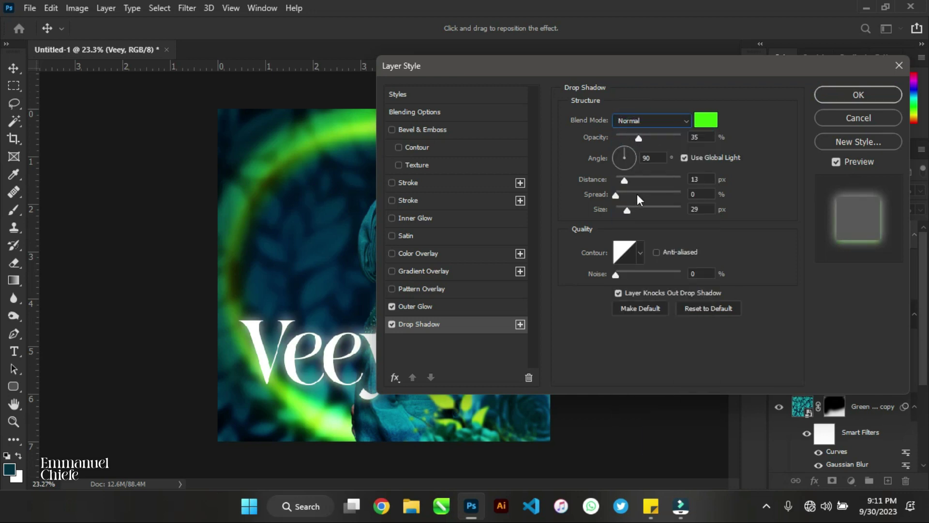
click(664, 137)
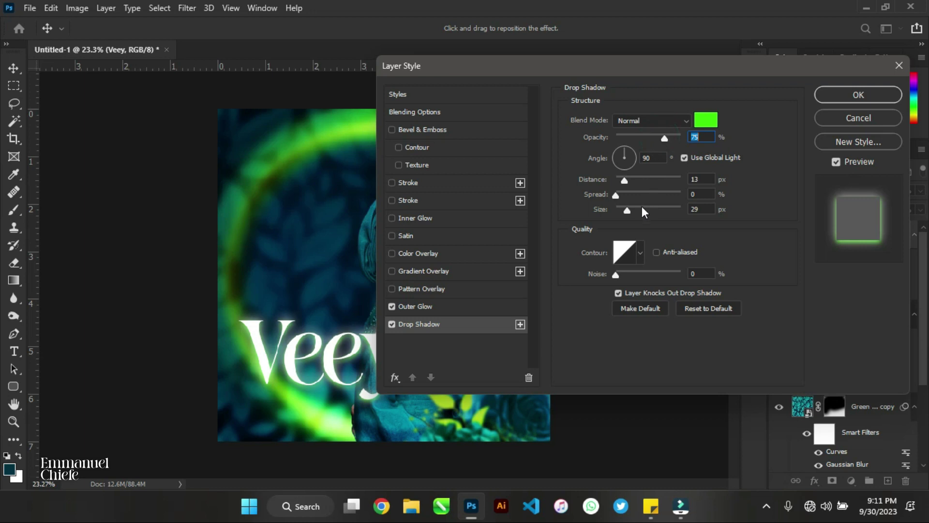
click(392, 324)
Set the name text's Outer Glow to 7% spread and 68 px size
click(420, 306)
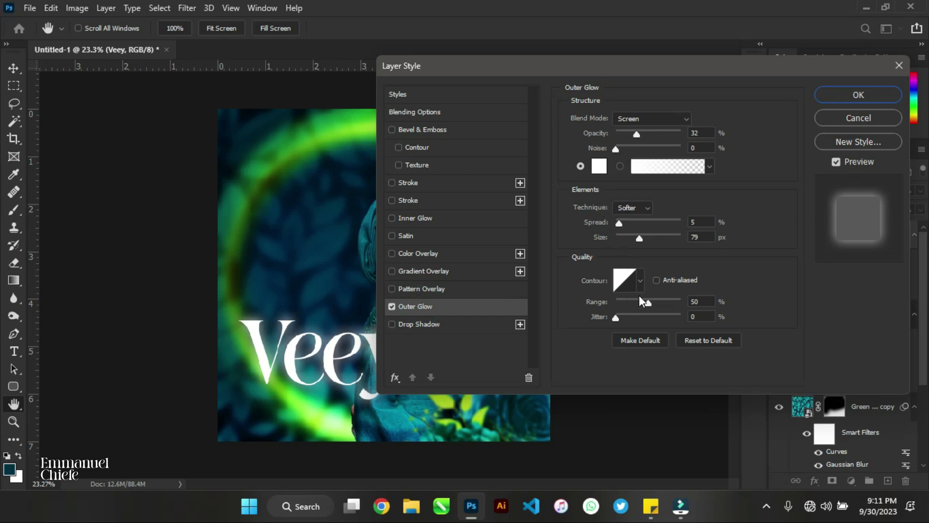
mouse_move(631, 236)
mouse_down()
mouse_move(623, 239)
mouse_move(640, 223)
mouse_move(631, 238)
mouse_move(638, 234)
mouse_move(621, 225)
mouse_move(638, 237)
mouse_up()
click(632, 238)
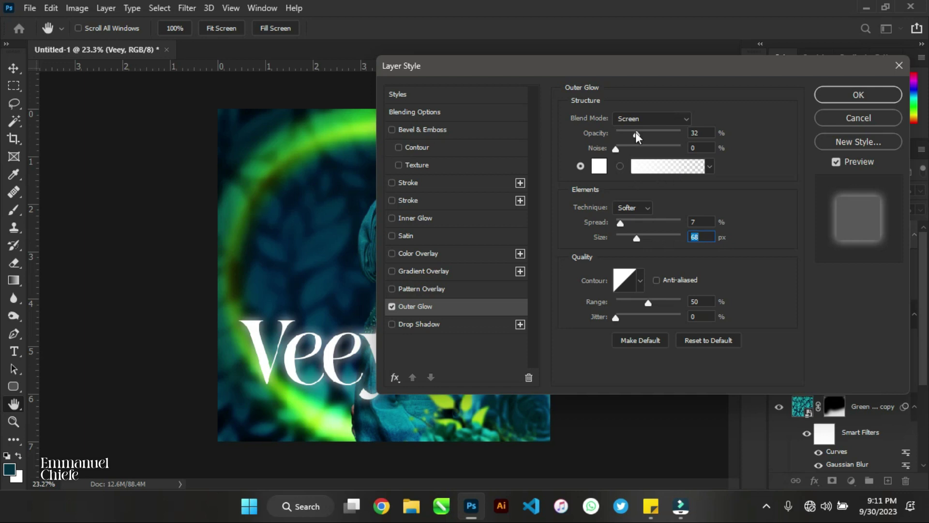
Try green (42ff00) as the name text's Outer Glow color
click(601, 170)
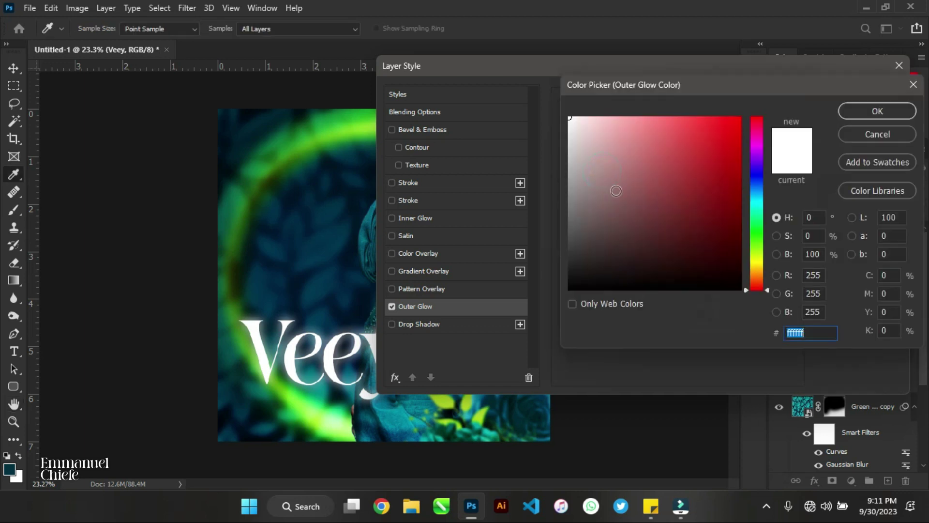
click(753, 244)
text(42ff00)
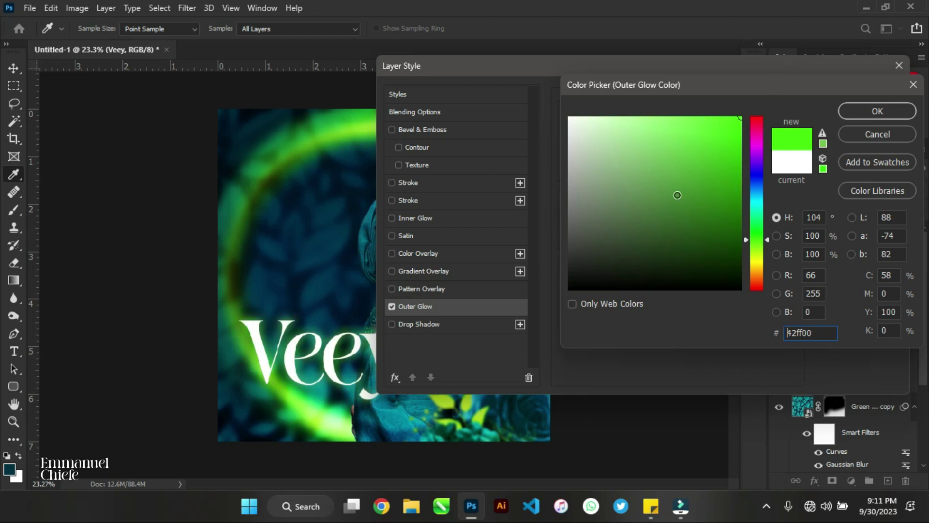
key(ctrl+z)
click(877, 111)
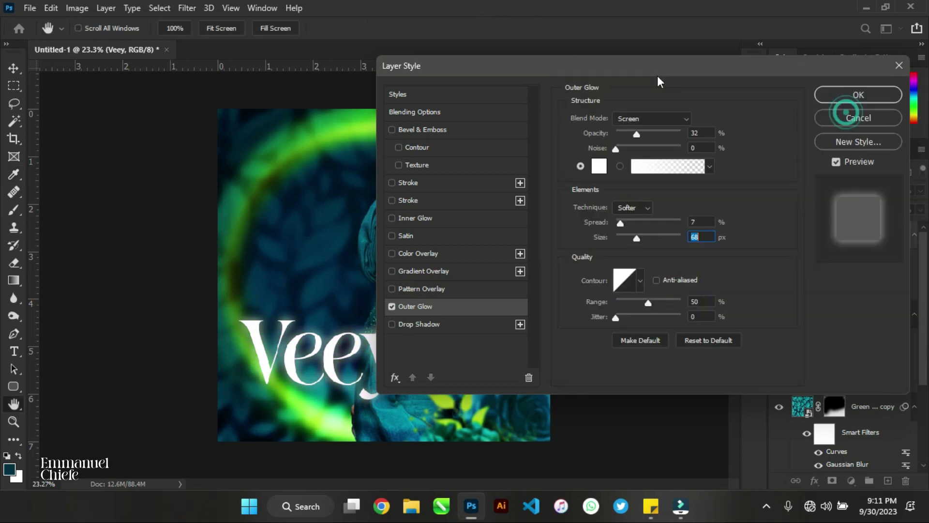
Try the Overlay, Soft Light, Multiply and Lighten blend modes for the name text's Outer Glow
click(646, 119)
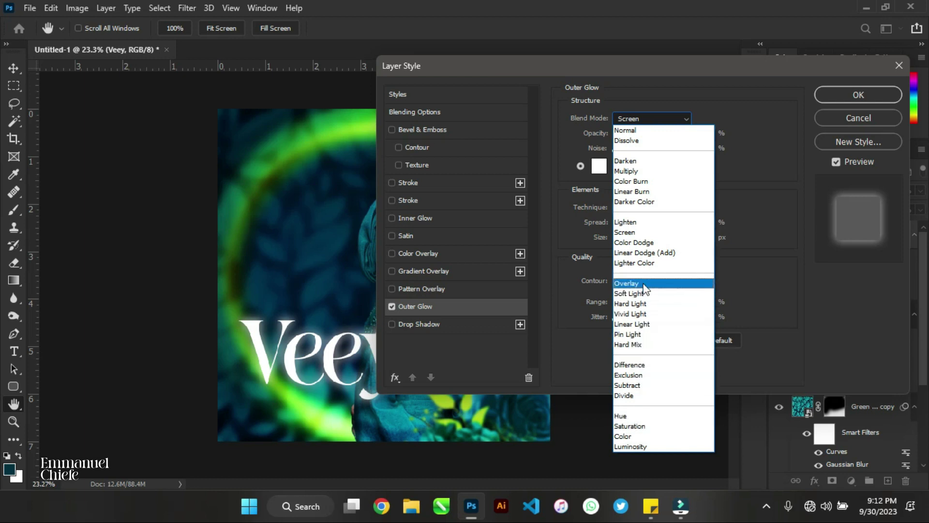
click(644, 289)
click(629, 119)
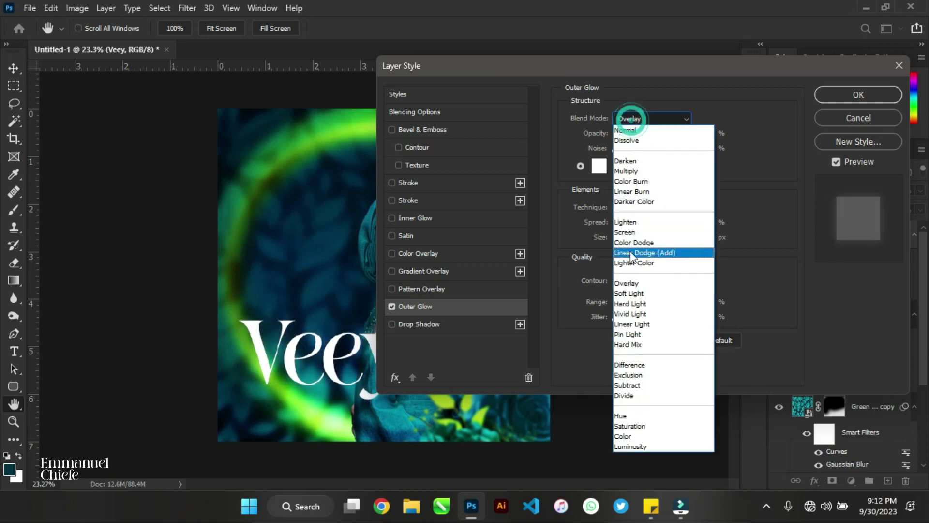
click(647, 283)
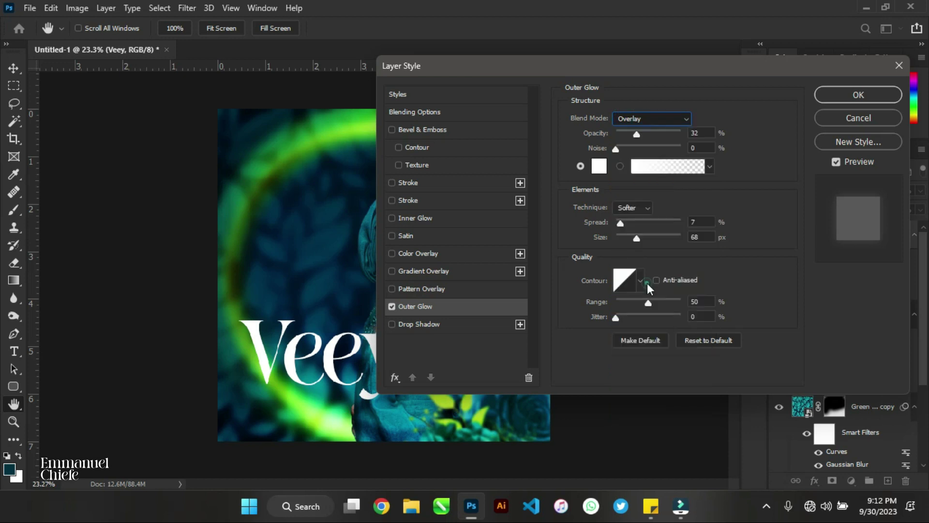
click(654, 120)
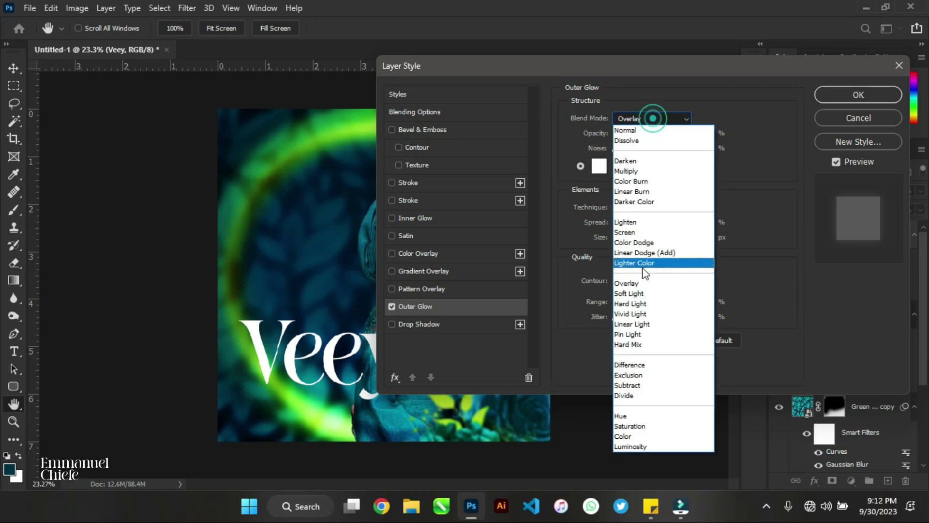
click(646, 293)
click(644, 119)
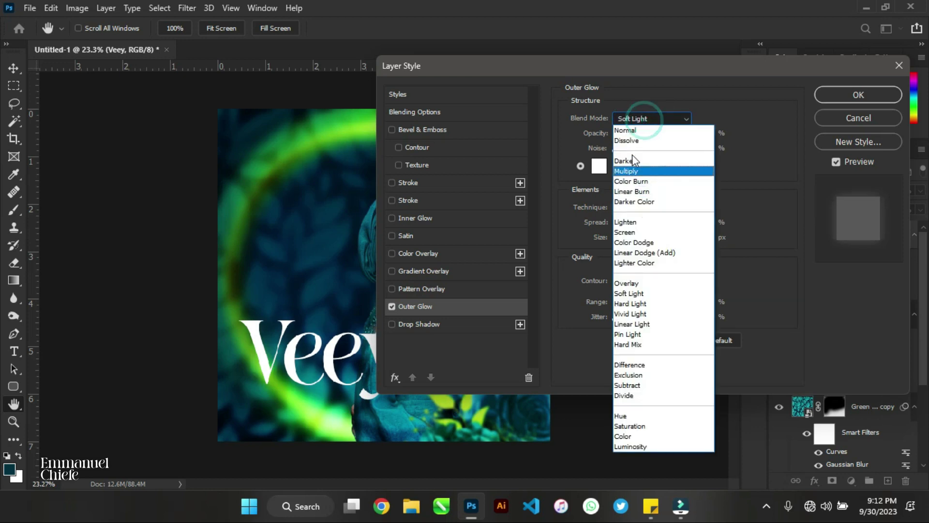
click(636, 172)
click(635, 117)
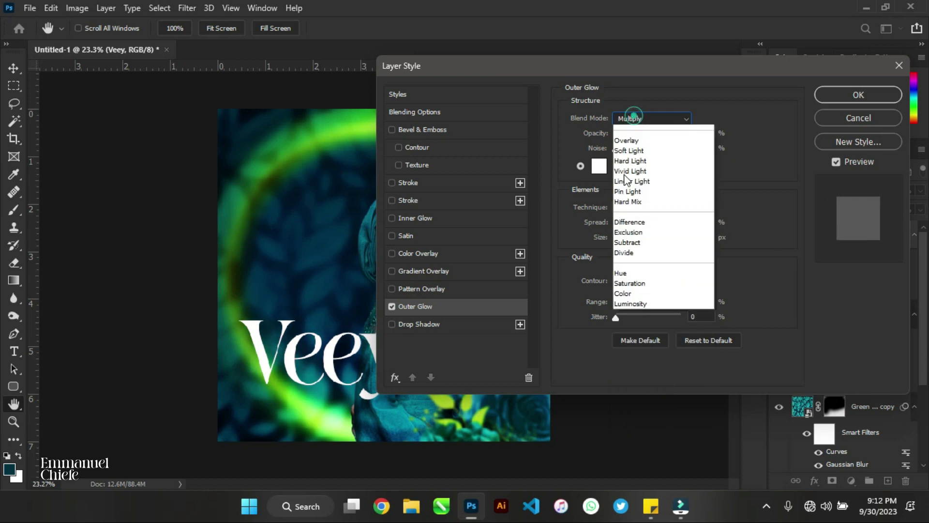
click(631, 233)
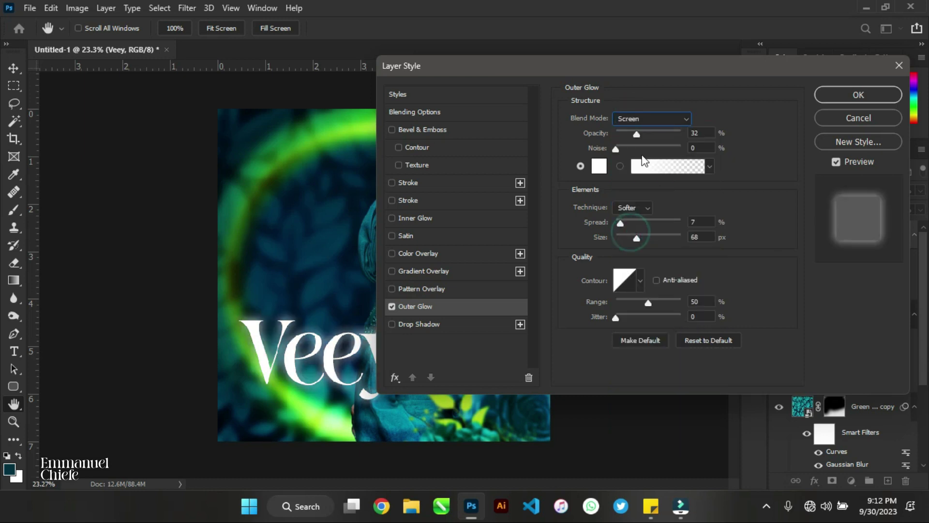
click(645, 119)
click(651, 225)
Set the name text's Outer Glow to Screen blend mode at 32% opacity and apply the layer style
click(634, 120)
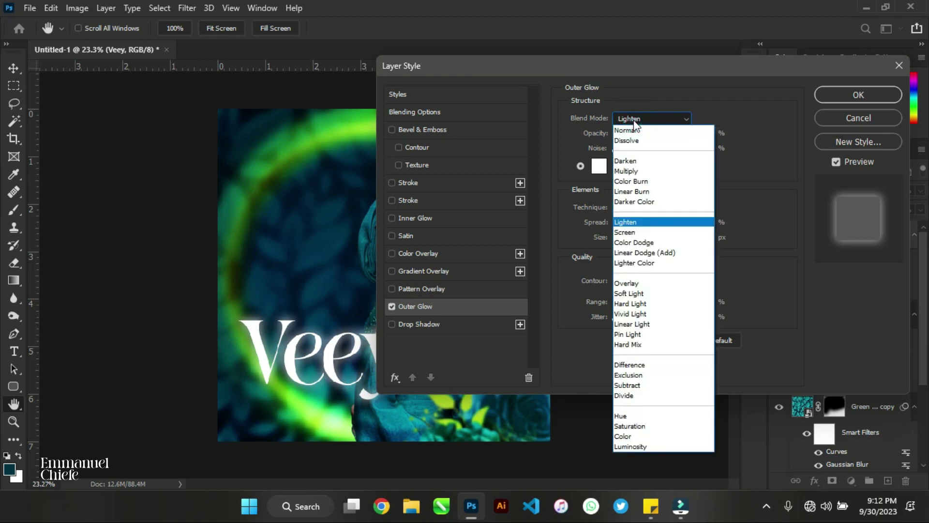
click(642, 235)
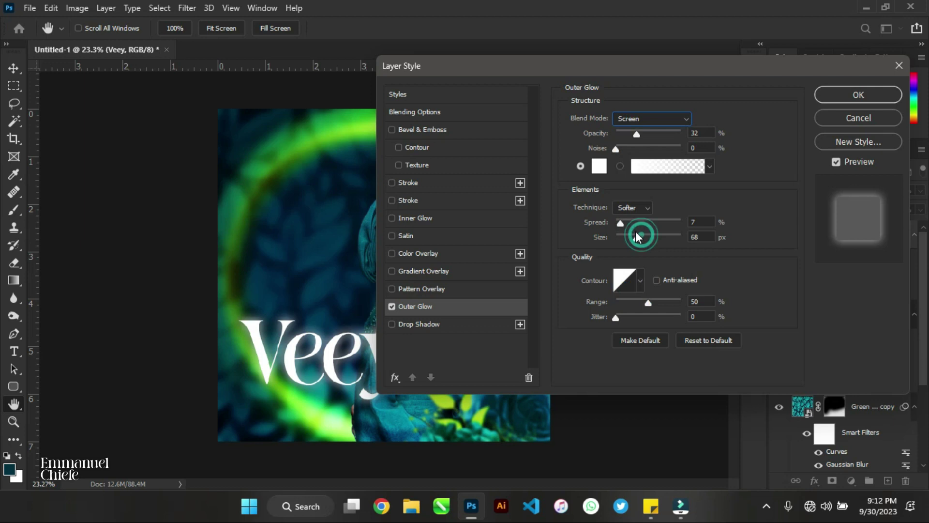
drag(636, 134, 637, 135)
click(839, 95)
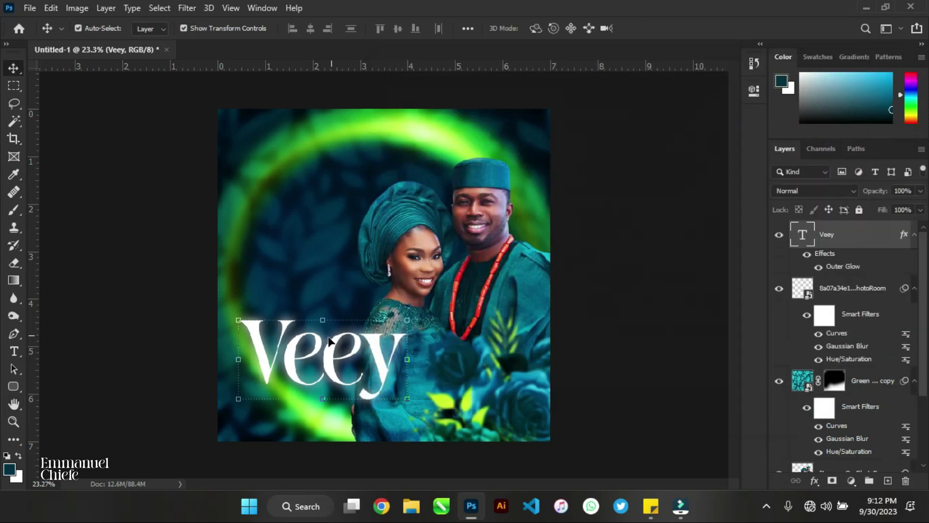
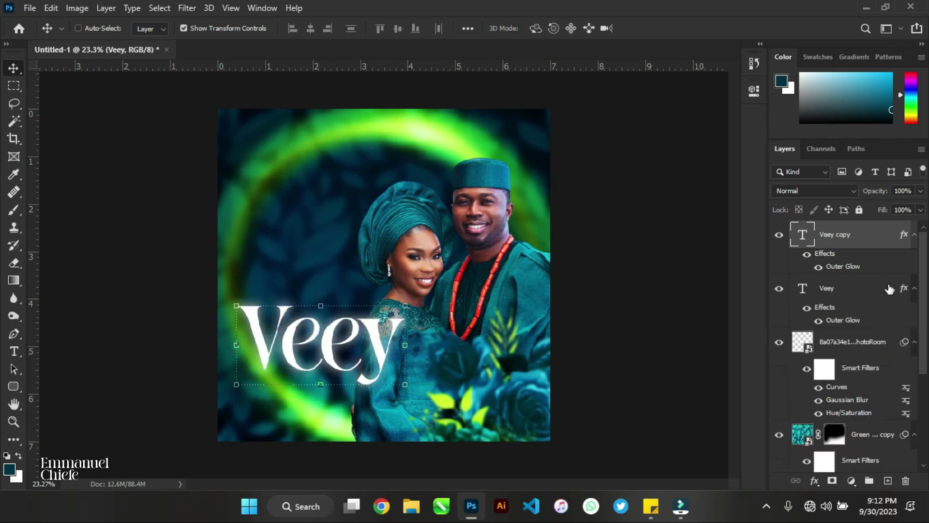
Duplicate the glowing name text below the original and replace the copy's wording with the partner's first name
drag(327, 360, 391, 405)
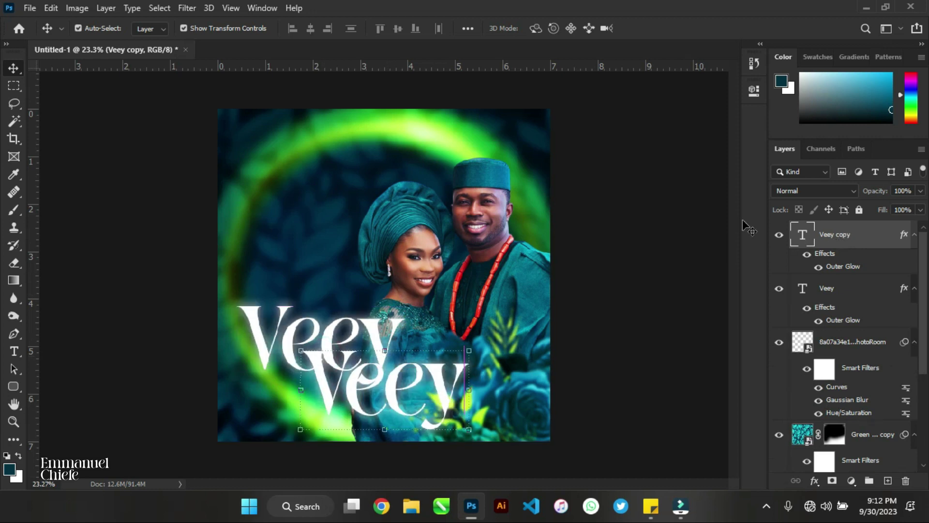
double_click(804, 236)
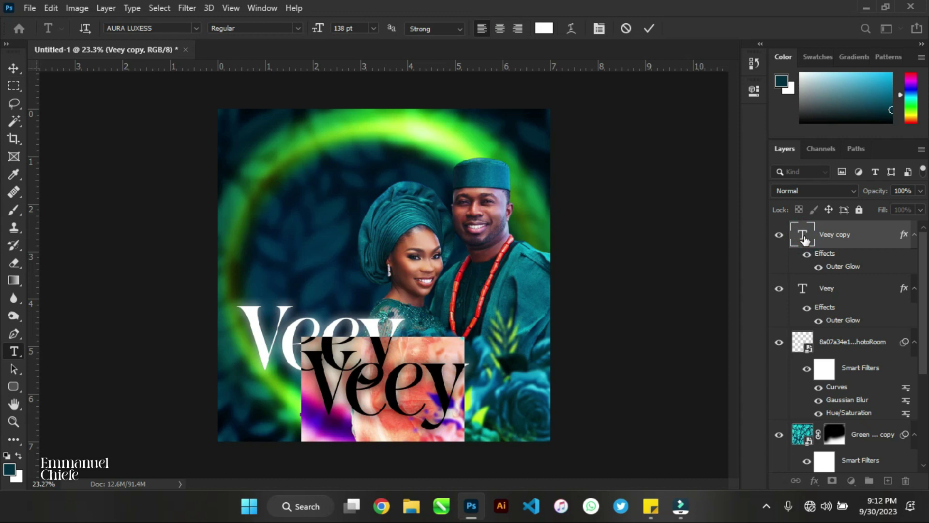
text(Chuks)
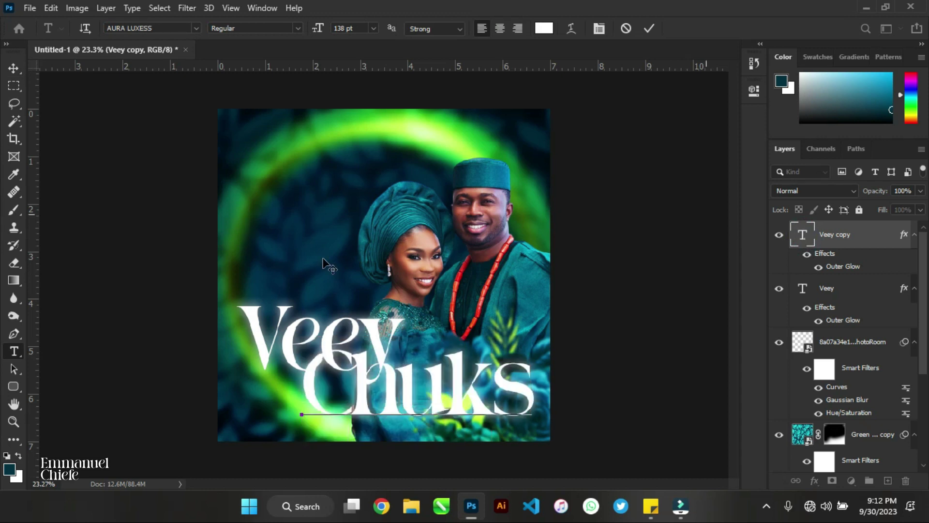
click(18, 69)
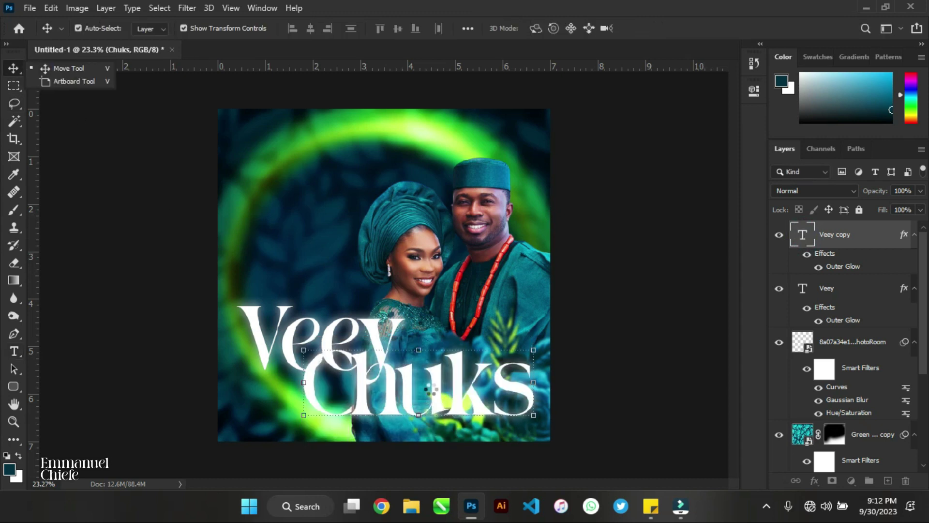
Arrange the two name texts as a tight stack, with the second name directly below the first
drag(439, 391, 395, 389)
drag(371, 348, 385, 334)
drag(415, 410, 407, 411)
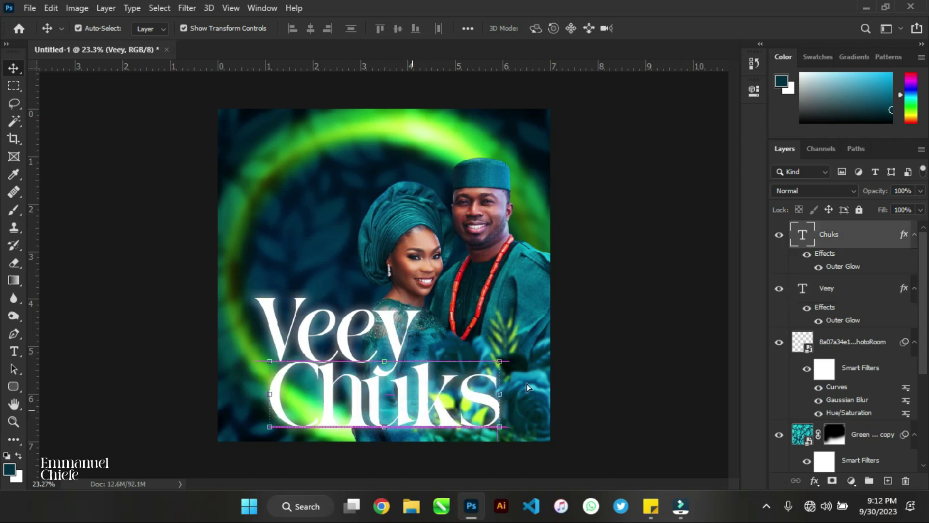
Scale both name texts together to about 86% and place them in the flyer's lower-left area
shift+click(378, 323)
key(ctrl+t)
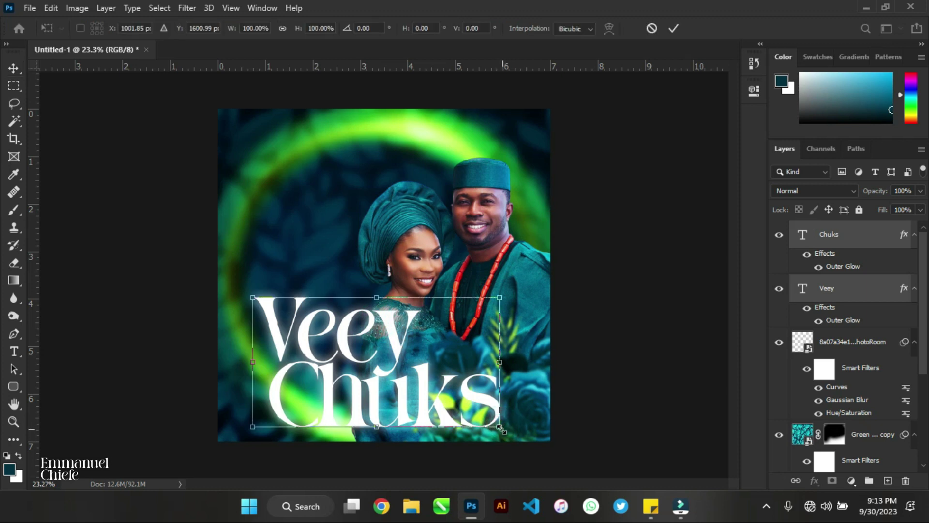
drag(500, 428, 420, 396)
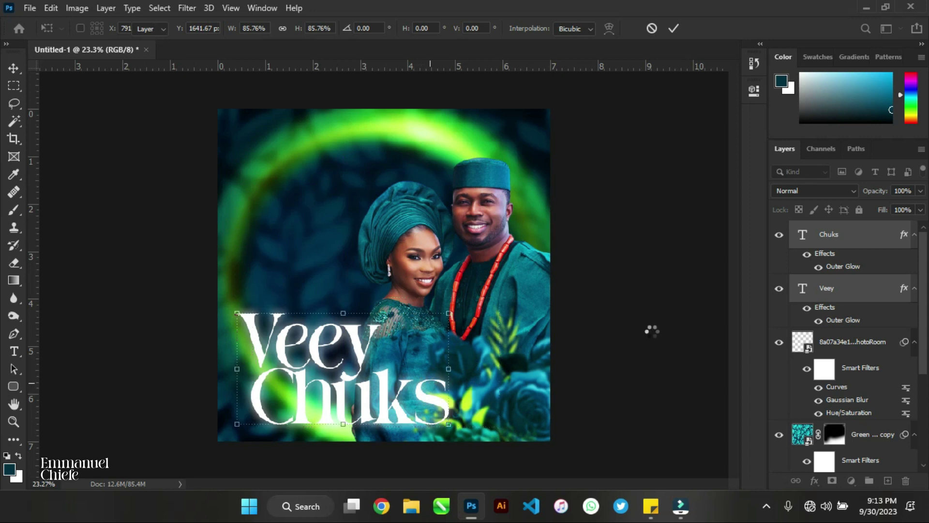
key(Return)
mouse_move(417, 350)
mouse_down()
mouse_move(450, 354)
mouse_move(417, 350)
mouse_up()
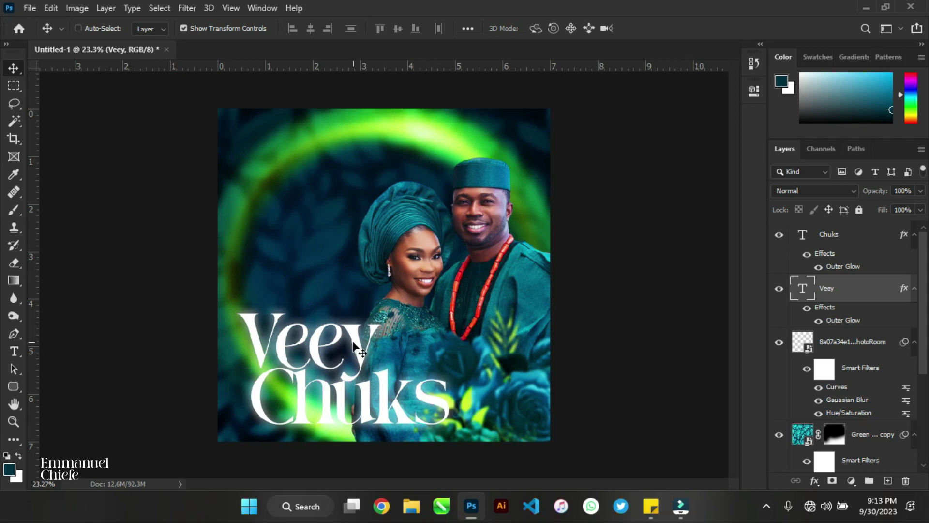
Duplicate the upper name text over to its right and change the copy's wording to "&"
drag(356, 348, 479, 359)
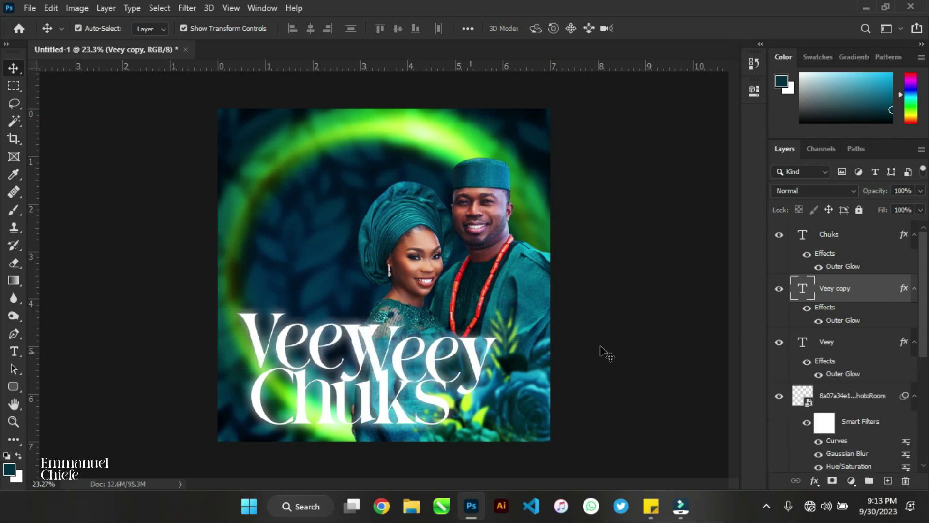
double_click(802, 289)
text(&)
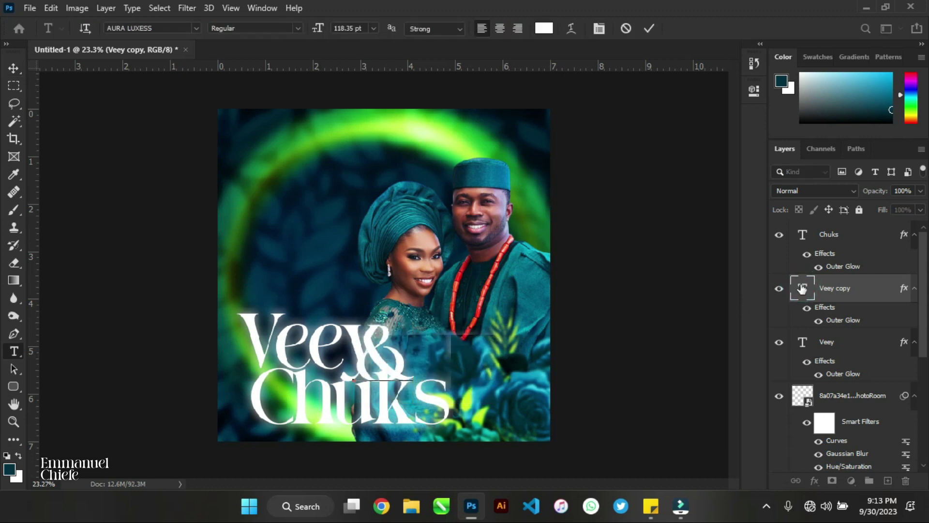
click(8, 68)
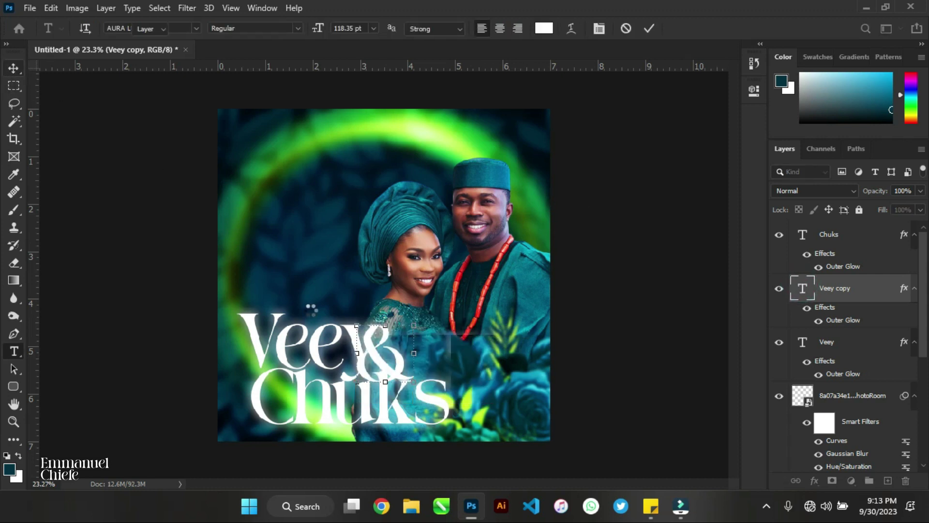
Scale the ampersand down to about 26% wide and 25% high beside the upper name's last letter
click(356, 326)
drag(355, 323, 371, 338)
scroll(419, 393, up, 5)
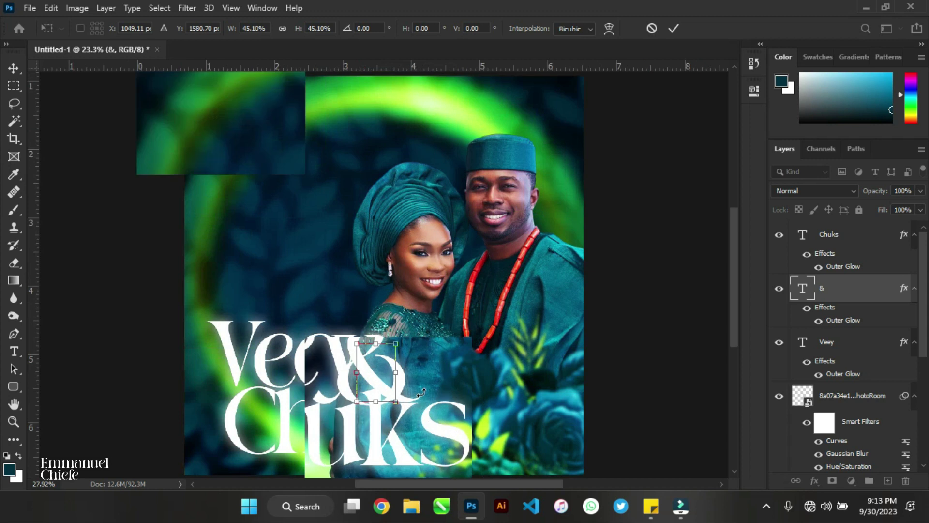
scroll(421, 393, up, 3)
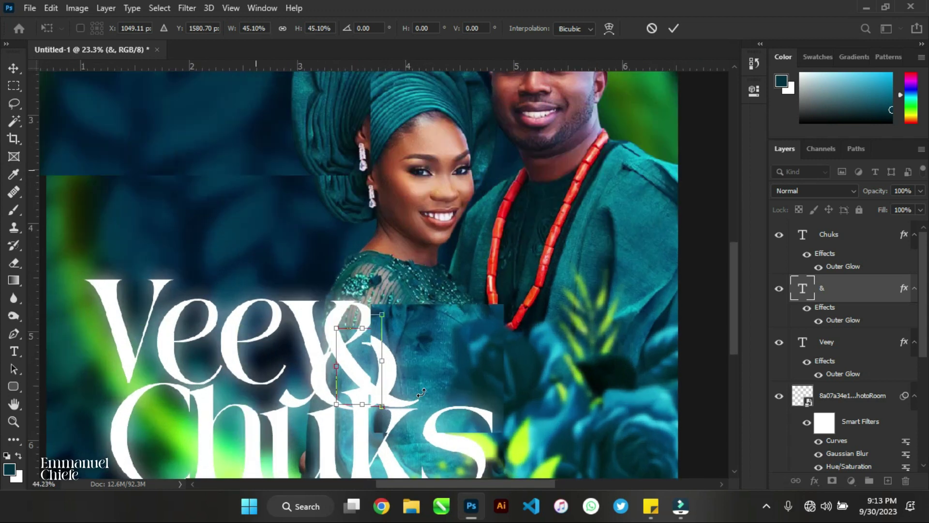
scroll(387, 402, up, 2)
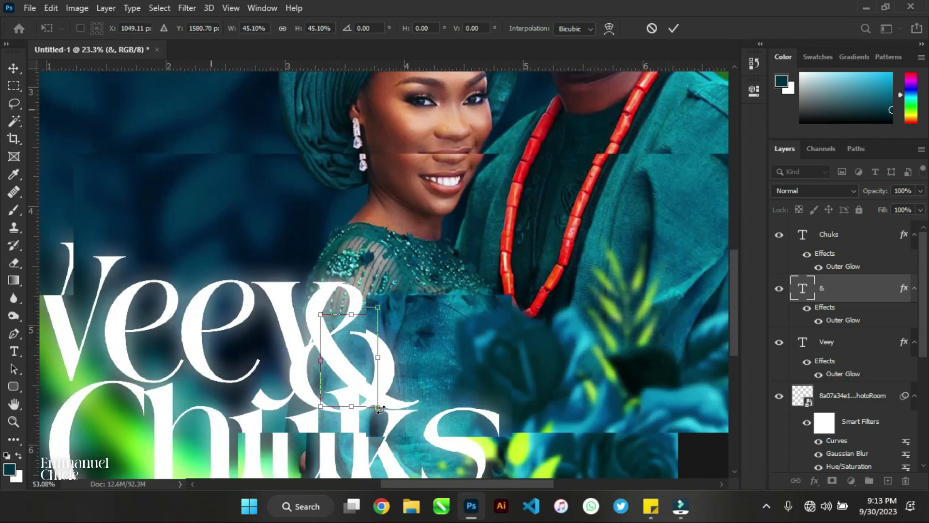
scroll(382, 409, up, 5)
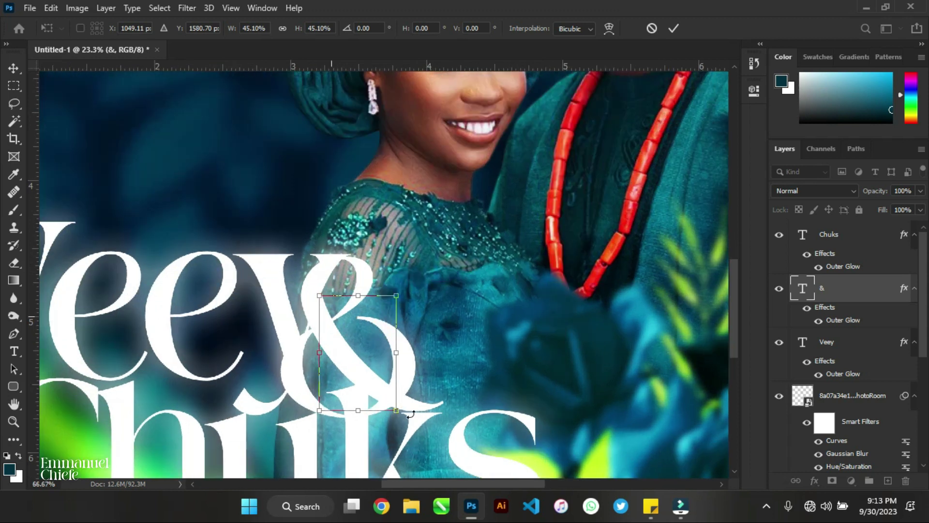
scroll(386, 417, up, 4)
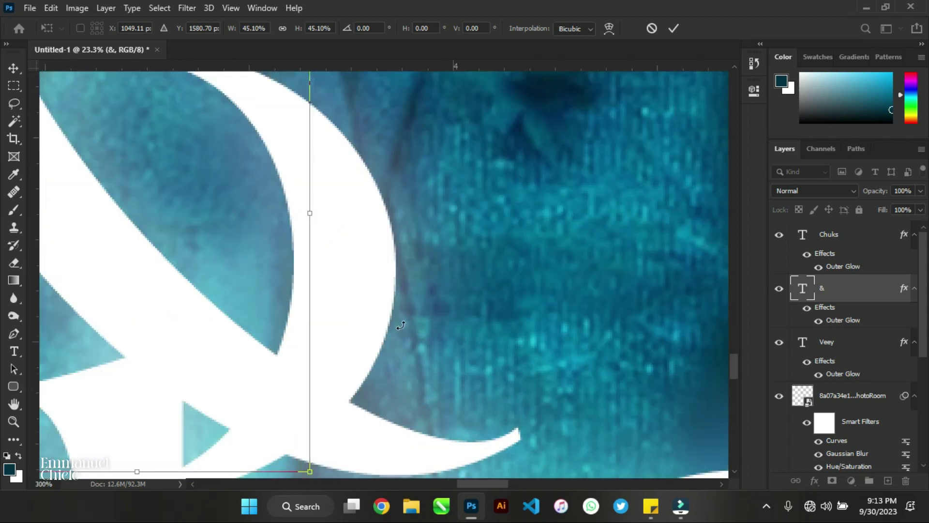
scroll(397, 324, down, 4)
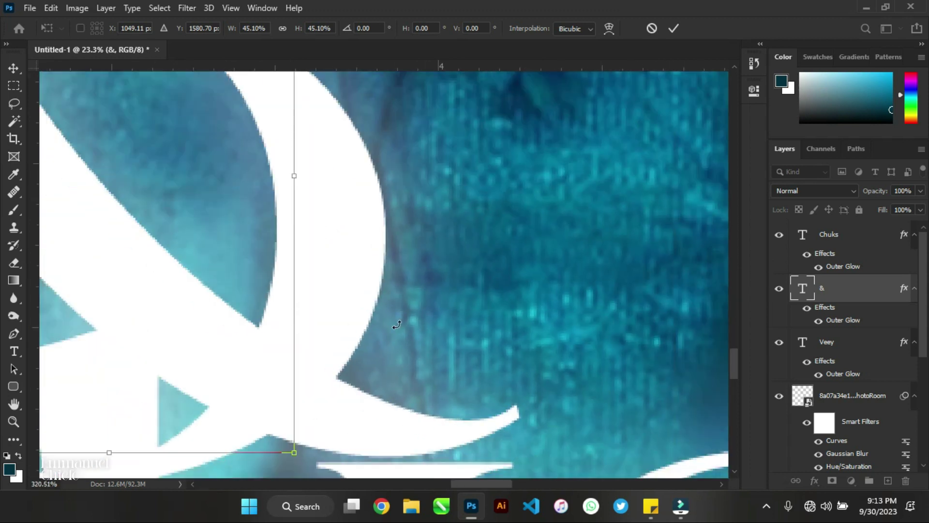
scroll(396, 325, down, 2)
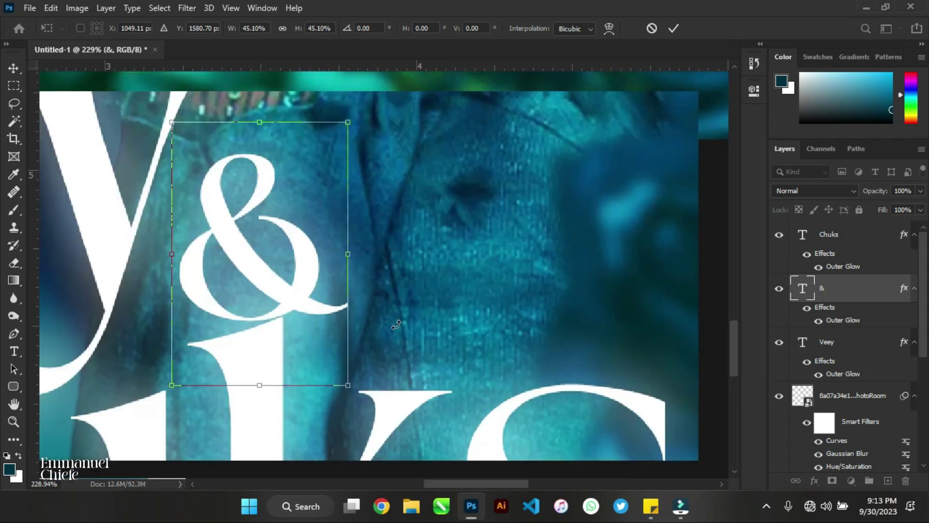
drag(349, 386, 277, 268)
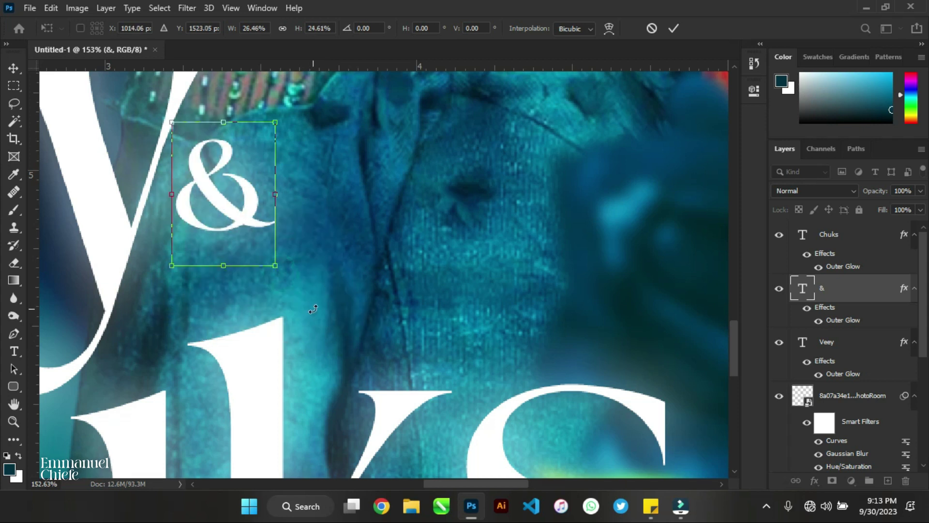
key(Return)
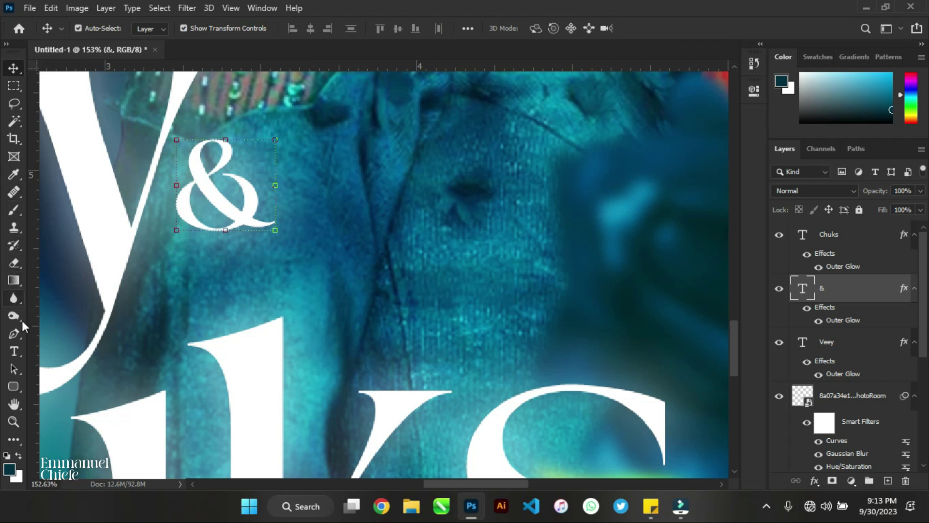
Draw a black-filled circle about 115 px in diameter, without a stroke, partly over the ampersand using the Ellipse tool
click(14, 385)
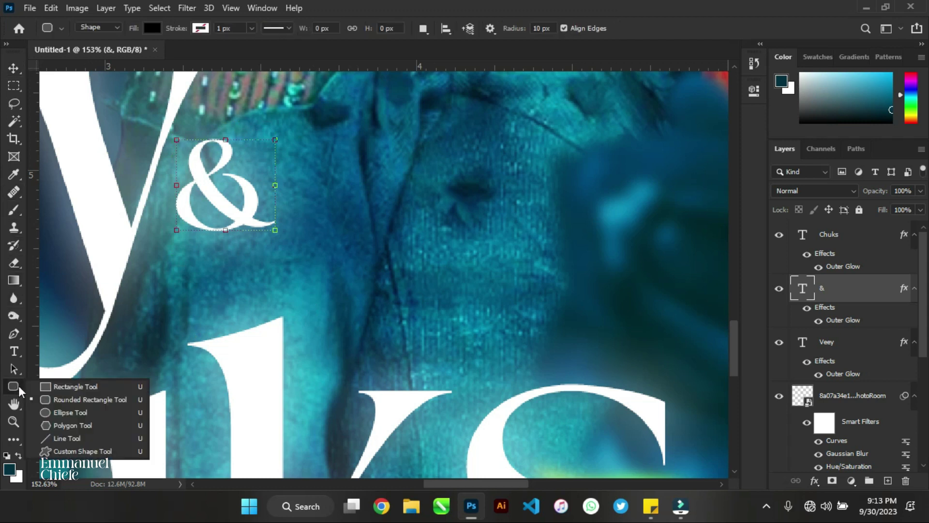
click(14, 388)
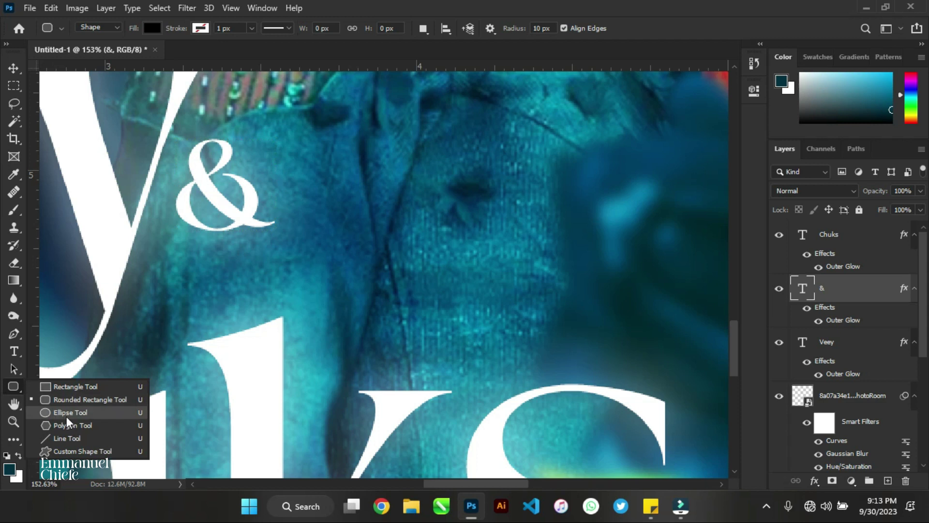
click(67, 419)
key(shift+u)
drag(202, 179, 333, 299)
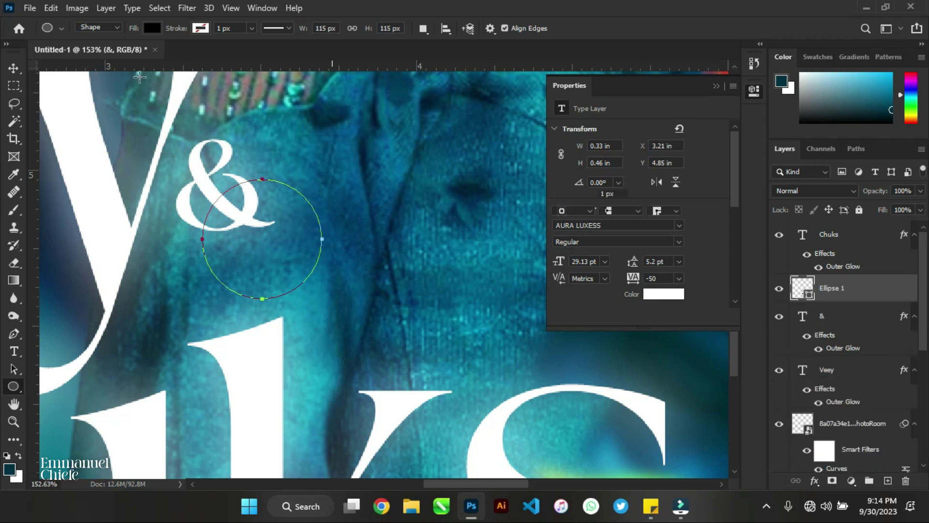
click(13, 68)
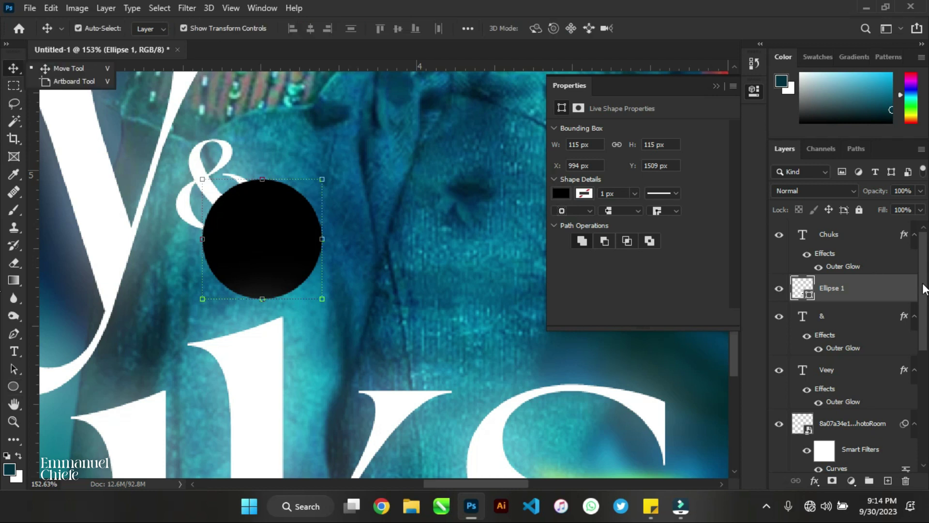
Copy the lower name text's layer style and paste it onto the black circle
right_click(858, 235)
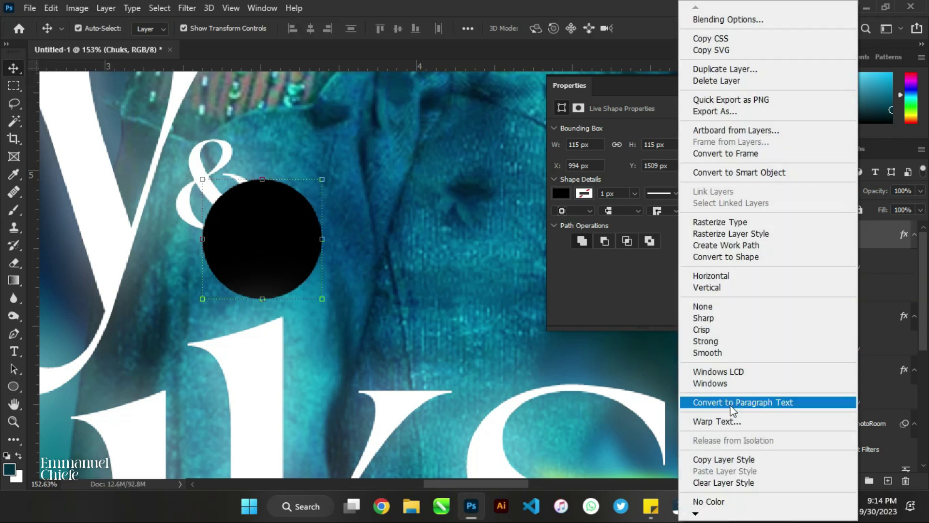
click(758, 461)
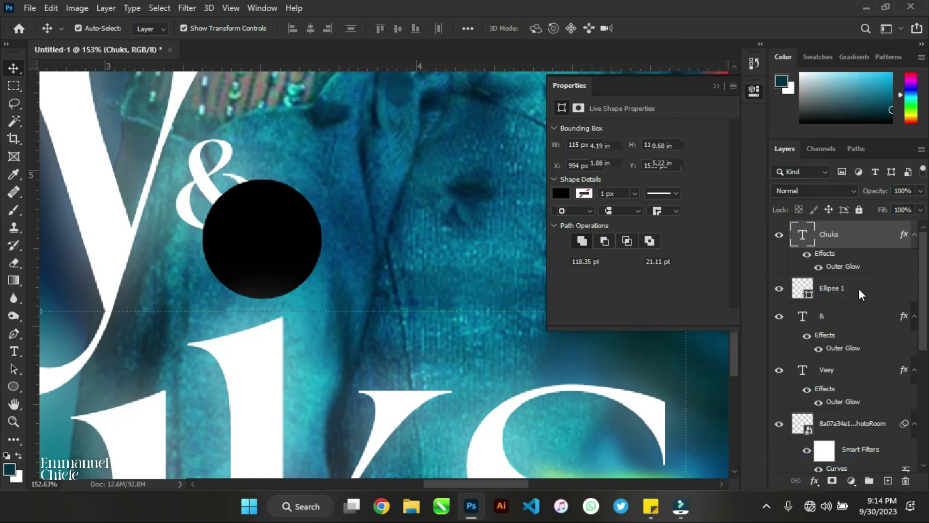
right_click(859, 288)
click(755, 323)
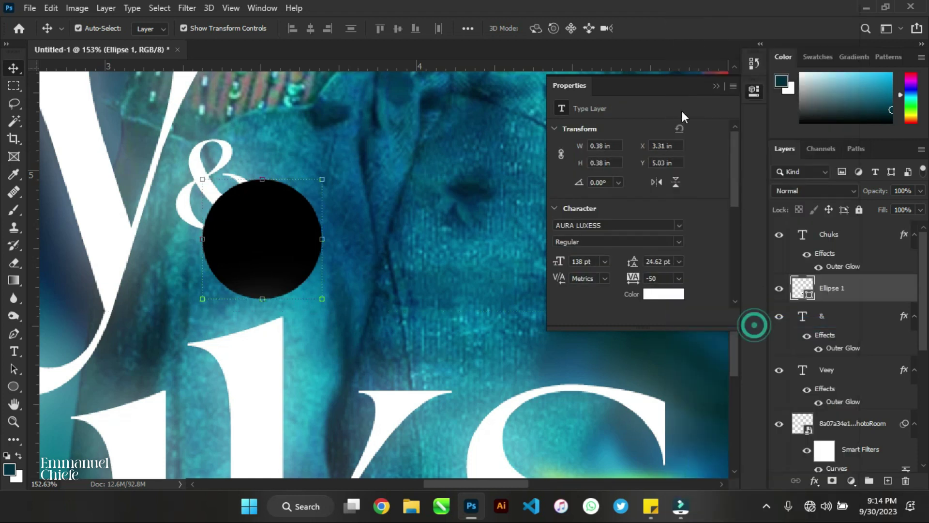
Change the circle's fill to bright green and darken it to the solid green 208801
click(559, 193)
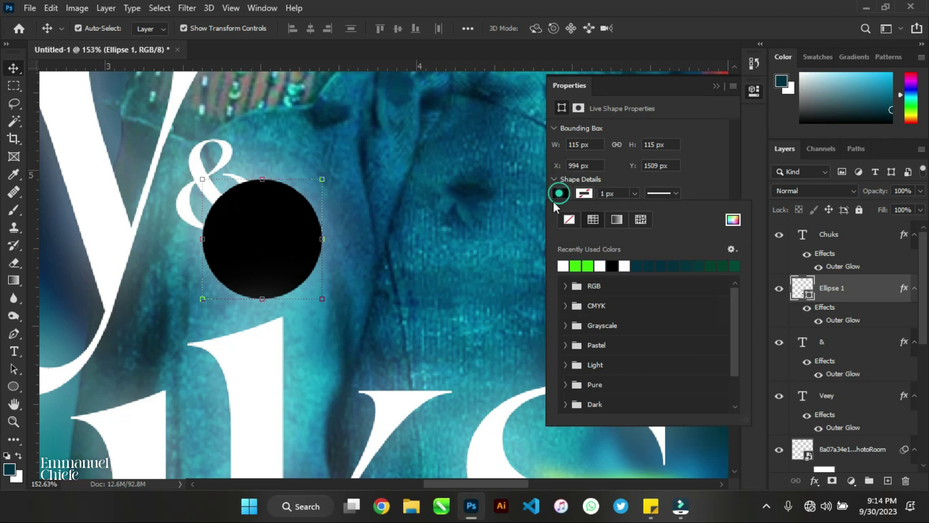
click(576, 266)
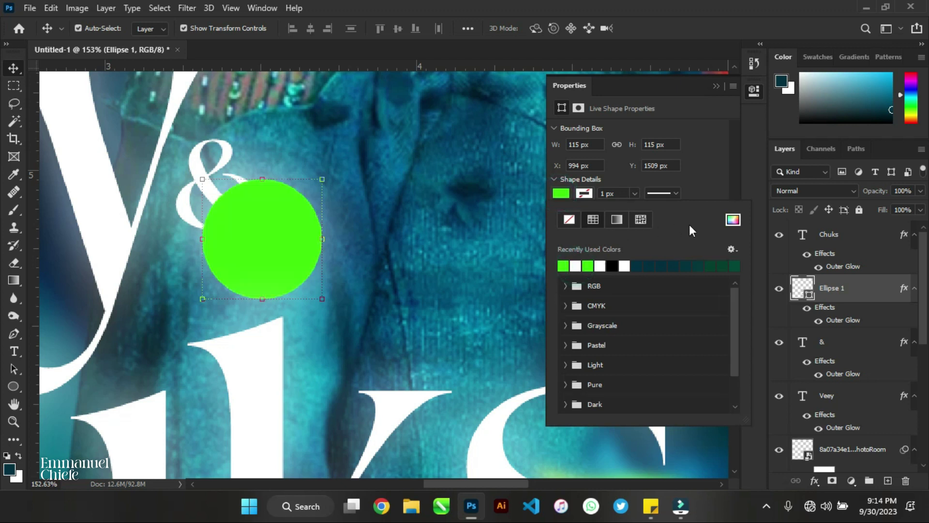
click(849, 296)
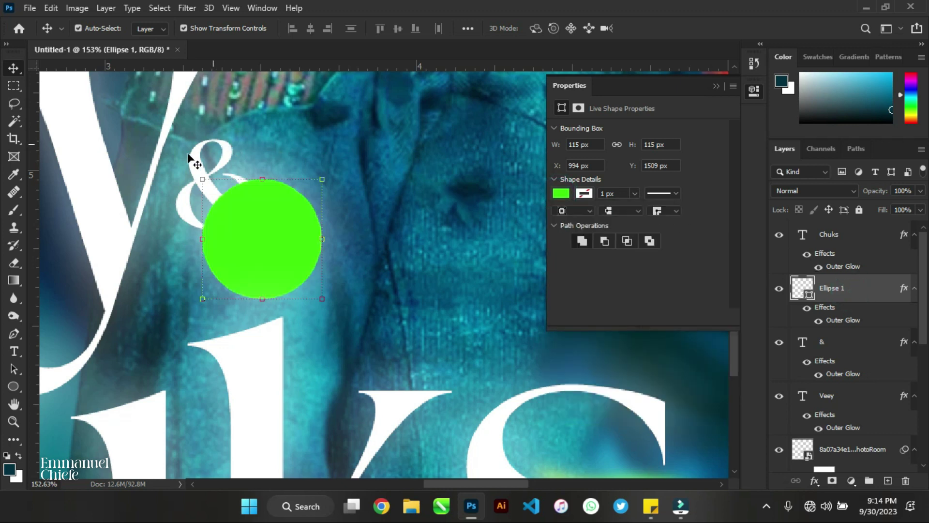
click(561, 193)
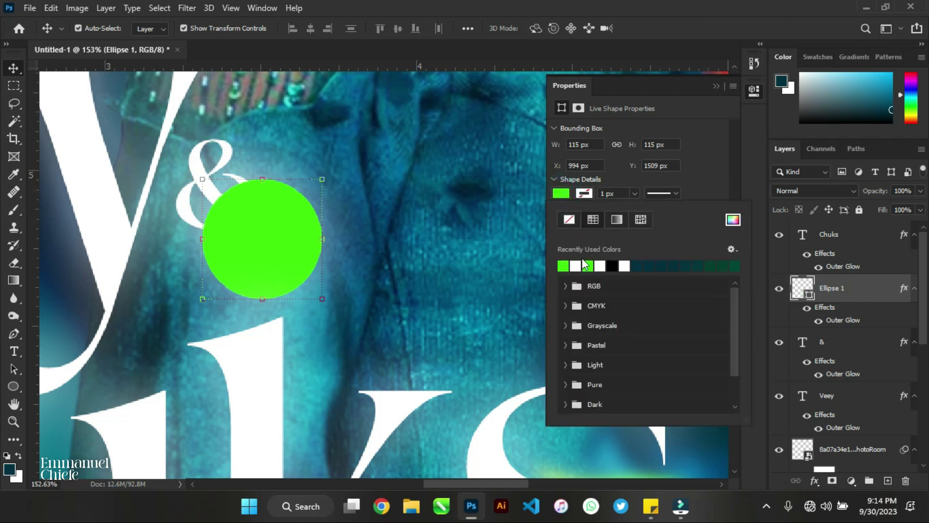
click(561, 193)
click(561, 194)
click(734, 220)
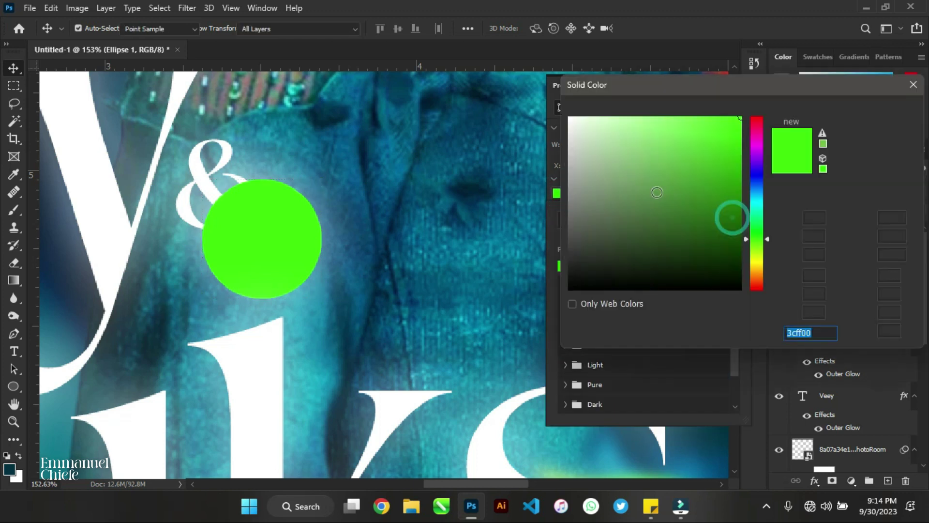
mouse_move(731, 211)
mouse_down()
mouse_move(719, 210)
mouse_move(740, 197)
mouse_up()
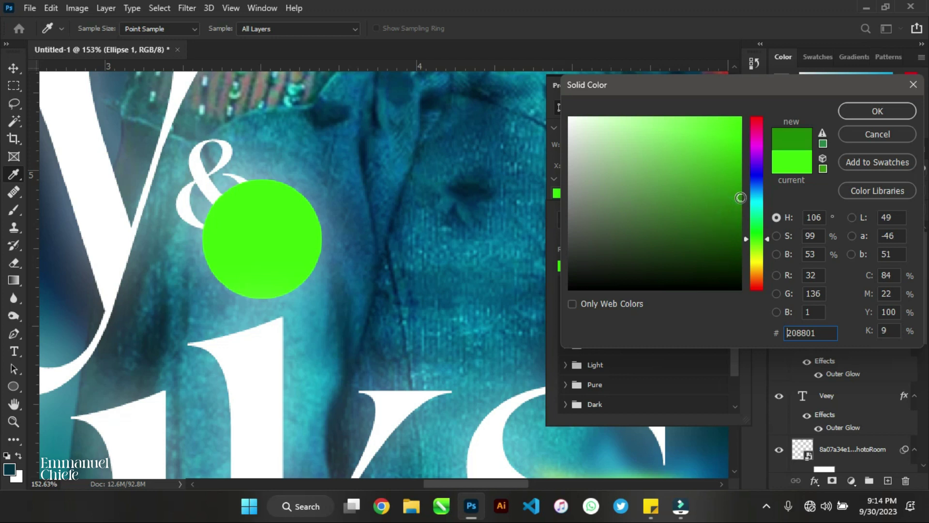
click(887, 113)
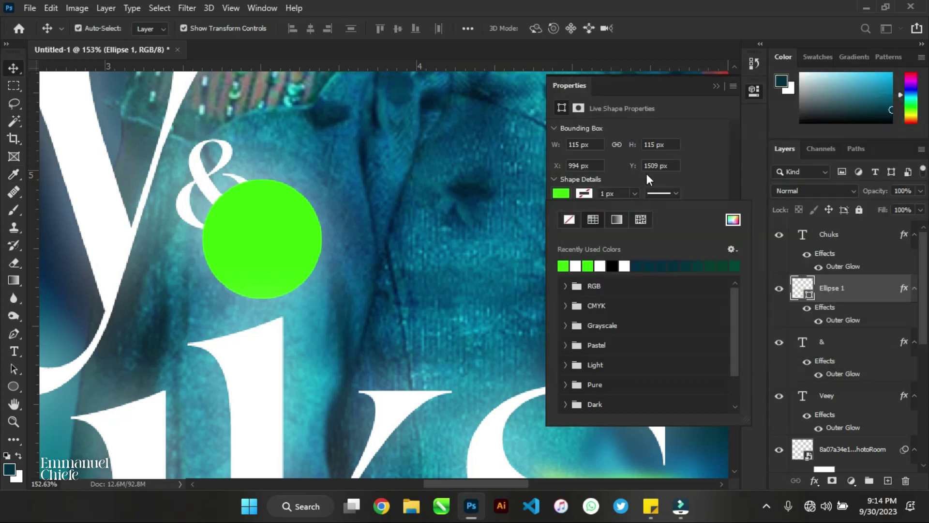
click(716, 87)
Reorder the circle's layer beneath the ampersand's layer and move the ampersand onto the circle
drag(849, 290, 844, 387)
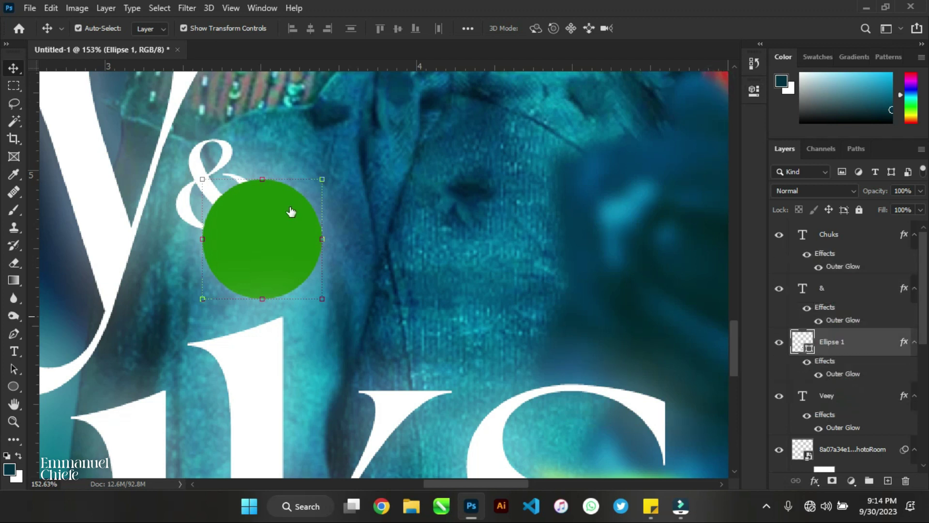
click(202, 160)
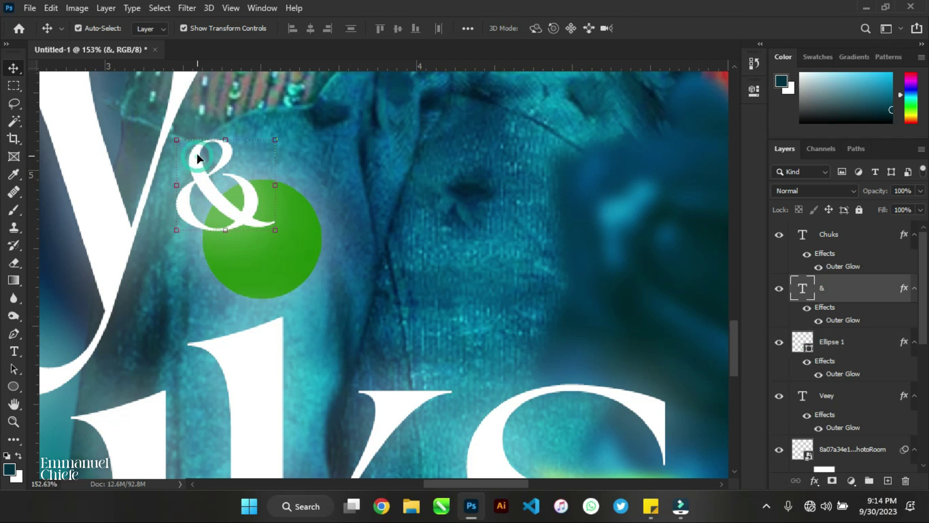
mouse_move(250, 221)
mouse_down()
mouse_move(264, 222)
mouse_move(250, 212)
mouse_up()
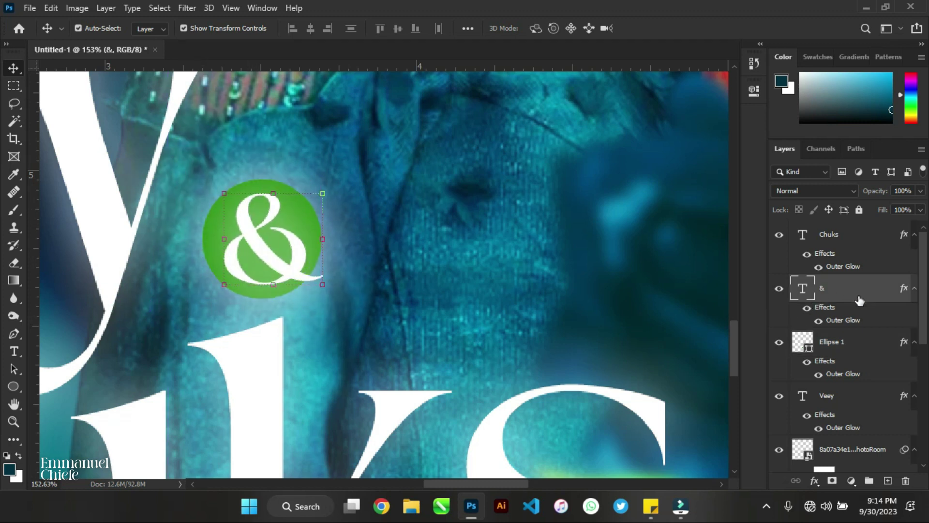
Turn off the ampersand's layer effects and scale it down to about 76% wide and 77% high inside the circle
click(806, 308)
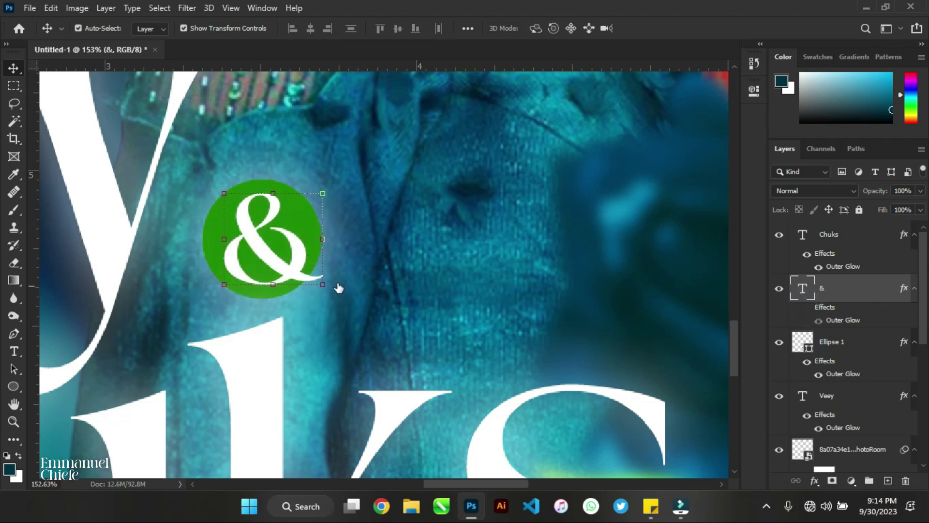
mouse_move(323, 285)
mouse_down()
mouse_move(323, 321)
mouse_move(305, 289)
mouse_move(321, 298)
mouse_up()
mouse_move(282, 268)
mouse_down()
mouse_move(273, 264)
mouse_move(282, 263)
mouse_up()
click(668, 30)
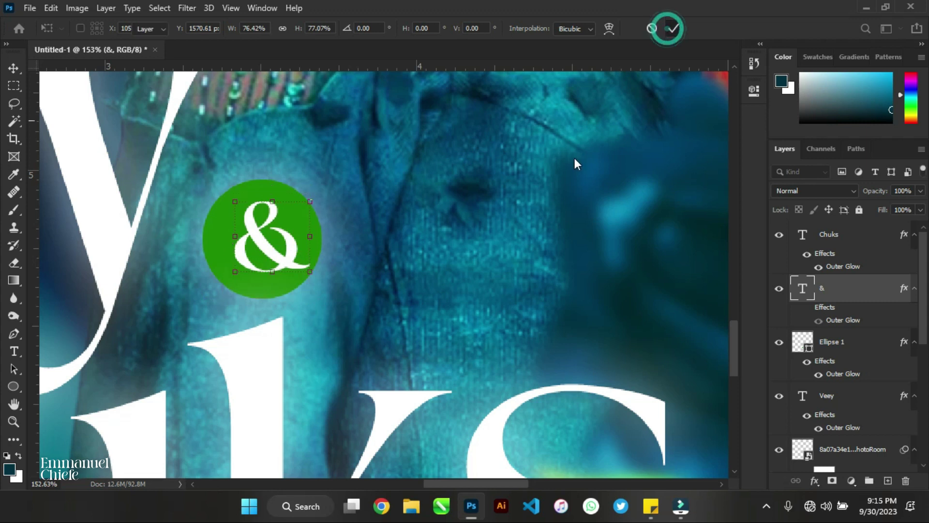
Align the ampersand with the circle on its horizontal and vertical centers, and nudge it slightly to balance it visually
shift+click(842, 342)
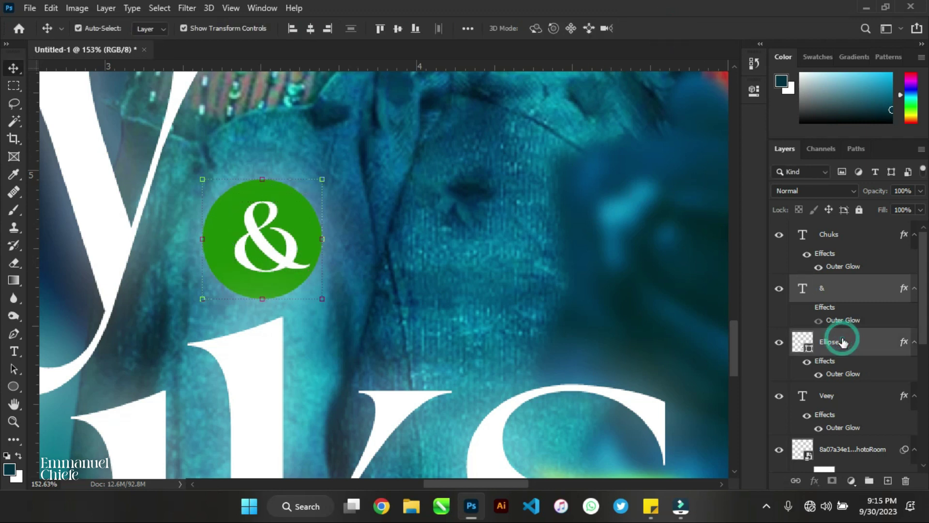
click(310, 31)
click(397, 28)
click(394, 160)
click(259, 246)
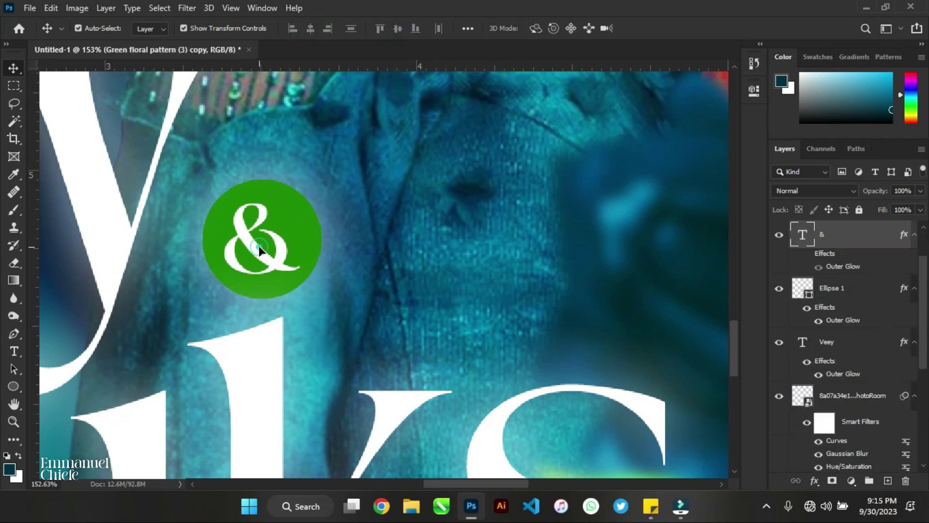
drag(258, 245, 260, 247)
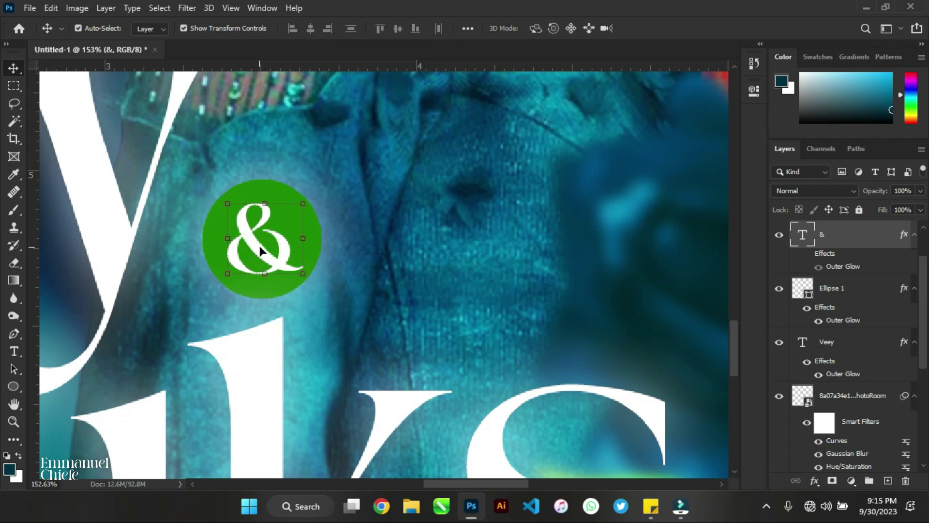
Scale the ampersand and circle together to about 131% and place them slightly higher between the two names
click(254, 184)
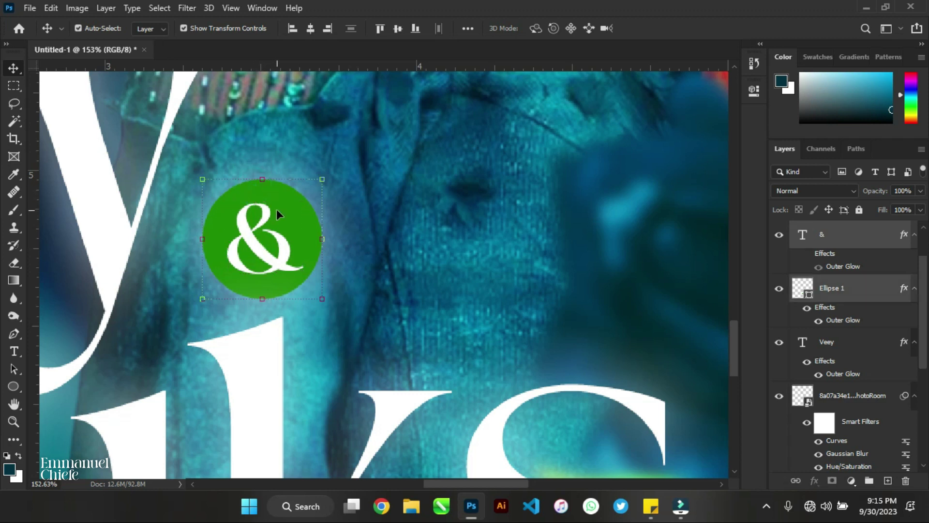
scroll(319, 215, down, 5)
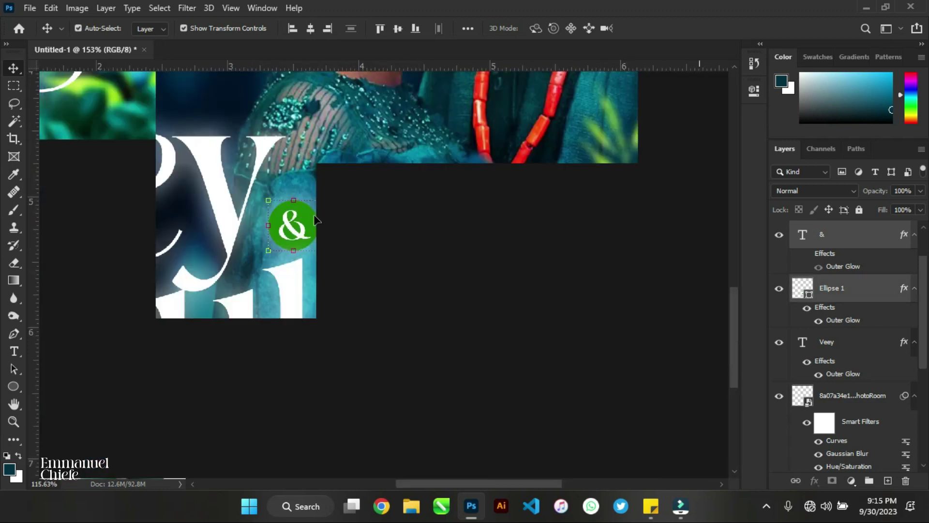
scroll(313, 214, down, 3)
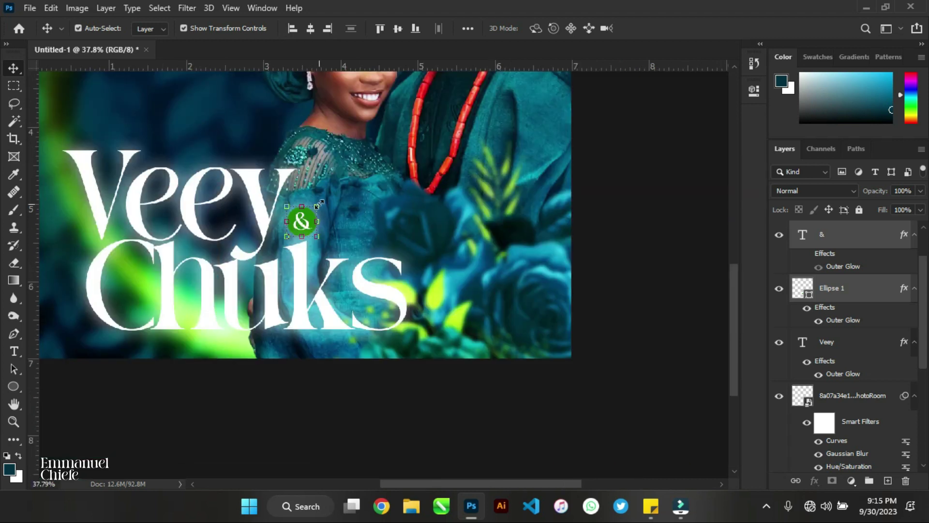
key(ctrl+t)
mouse_move(319, 206)
mouse_down()
mouse_move(331, 194)
mouse_move(307, 207)
mouse_up()
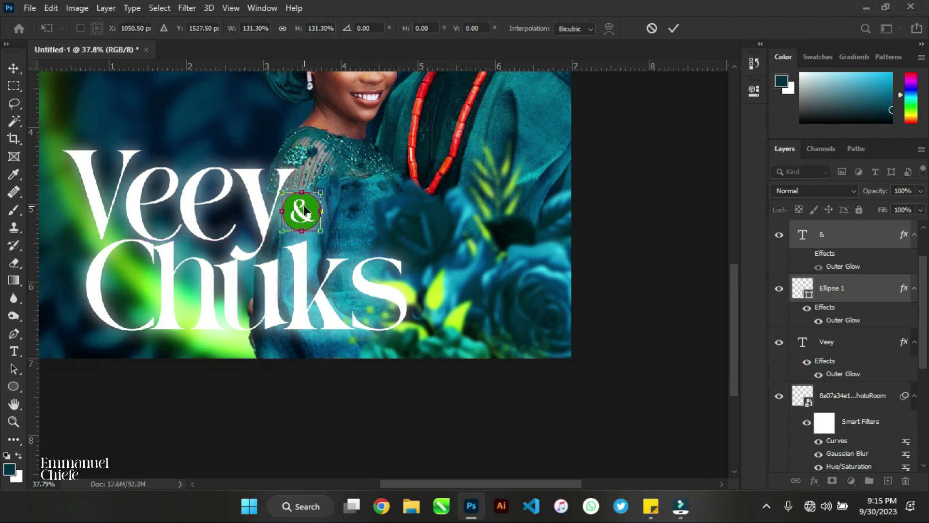
key(Return)
Add a linear Gradient Overlay to the circle, with the gradient's starting stop colored 00ff00
click(861, 294)
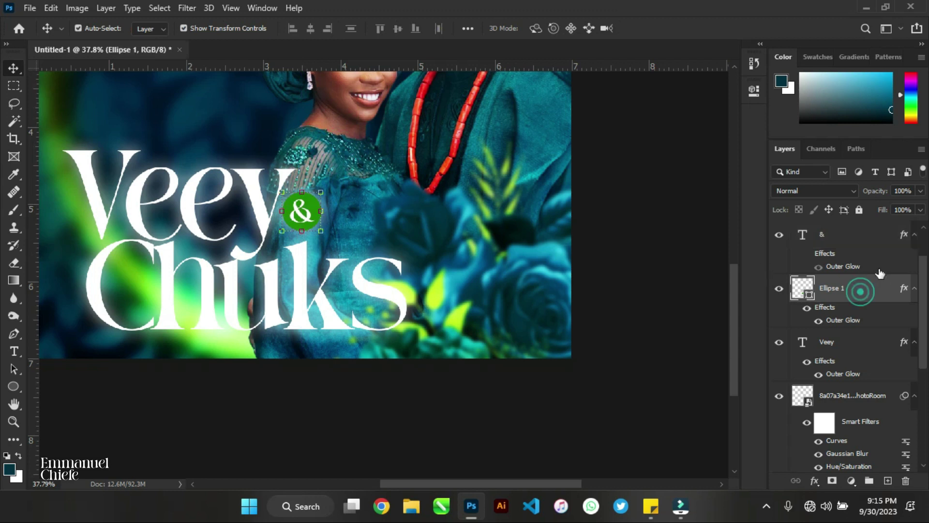
click(889, 289)
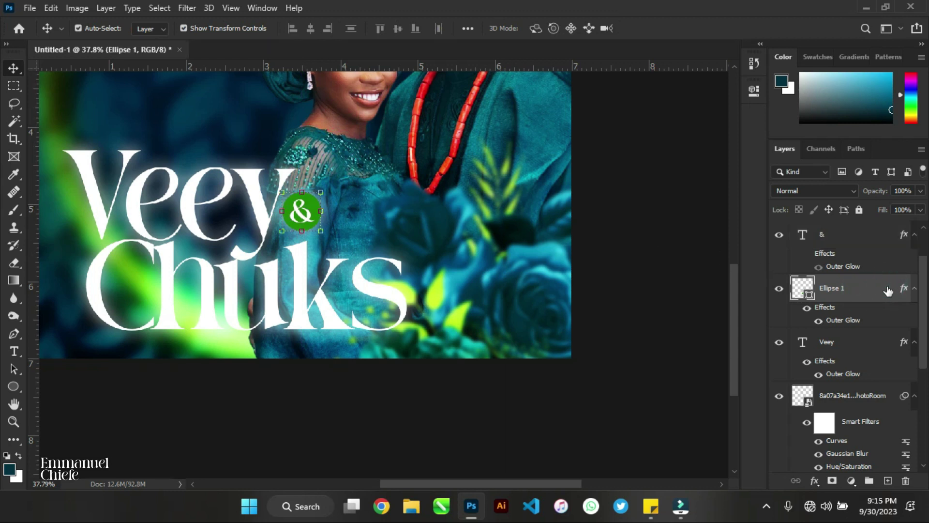
double_click(888, 291)
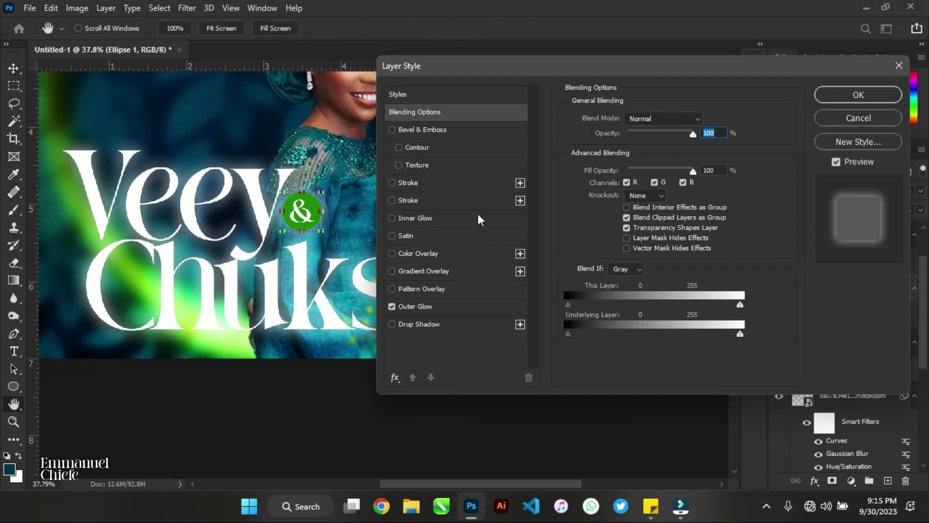
click(423, 270)
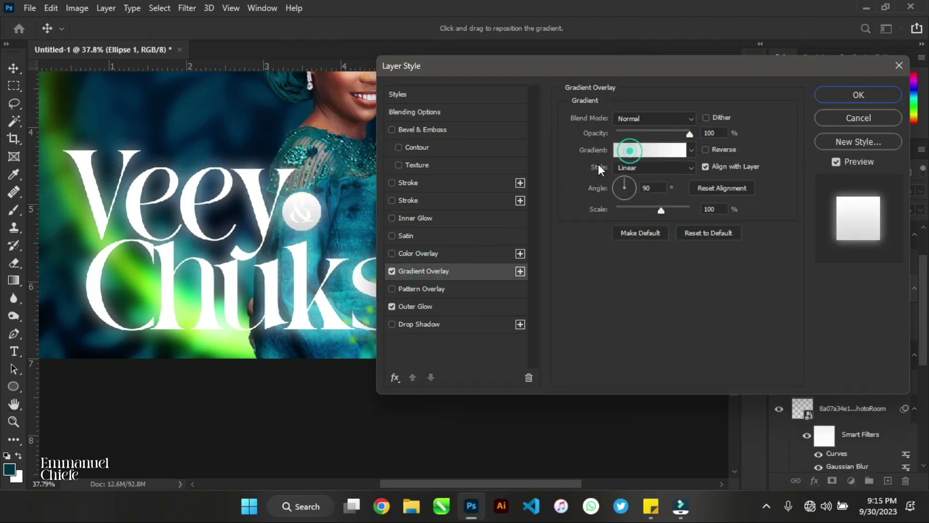
click(629, 151)
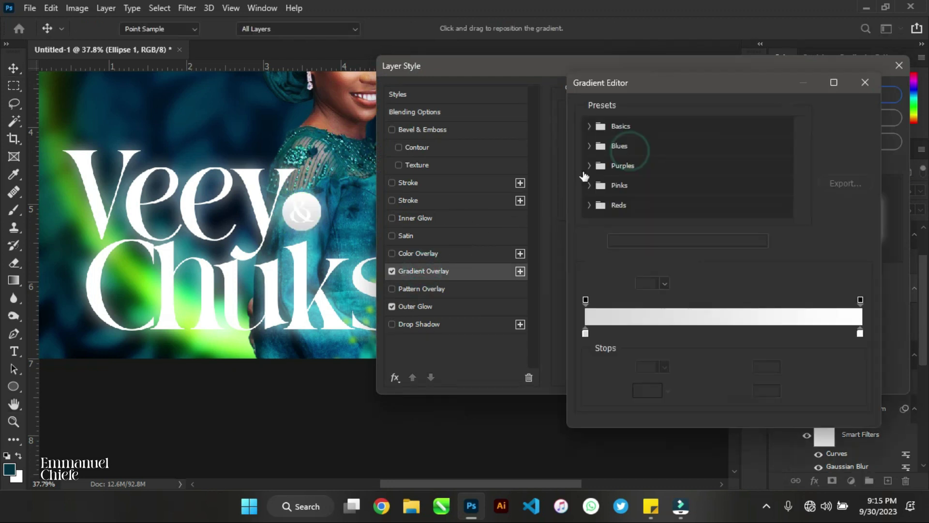
click(585, 333)
click(647, 390)
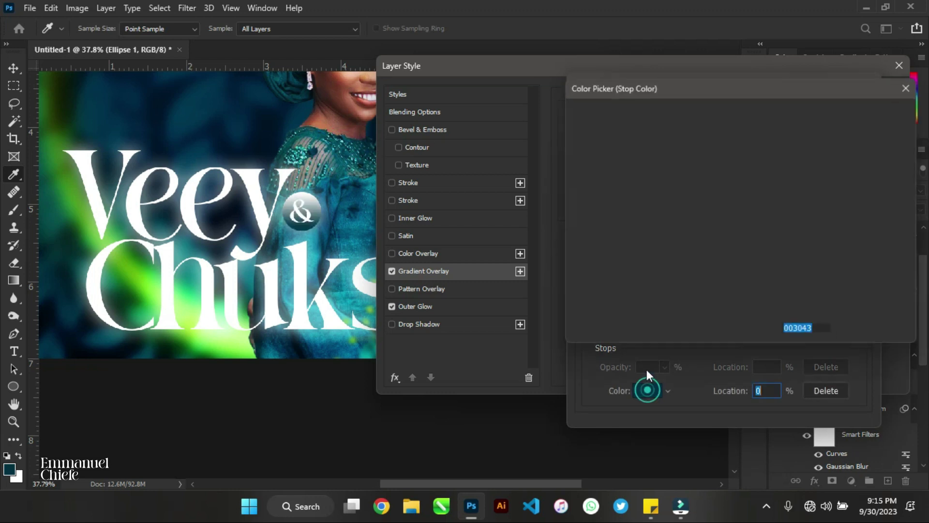
click(757, 232)
drag(730, 185, 742, 117)
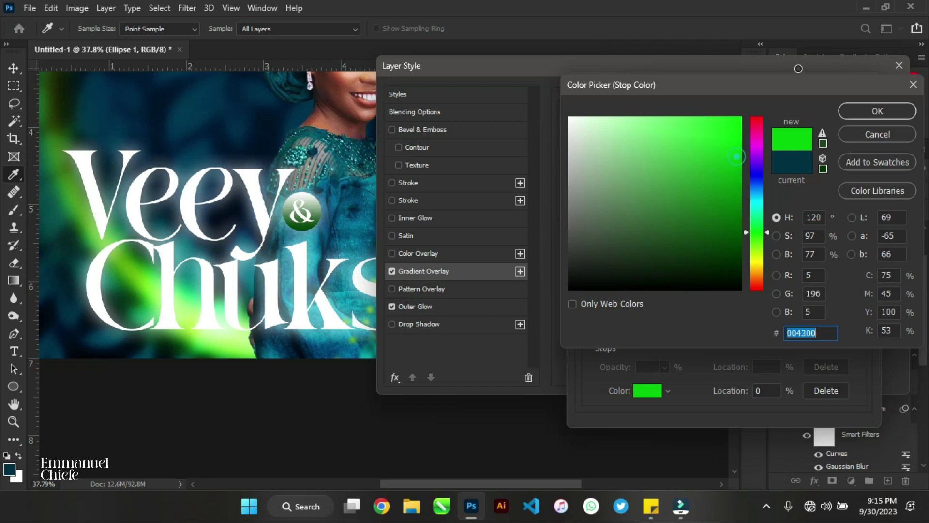
click(880, 113)
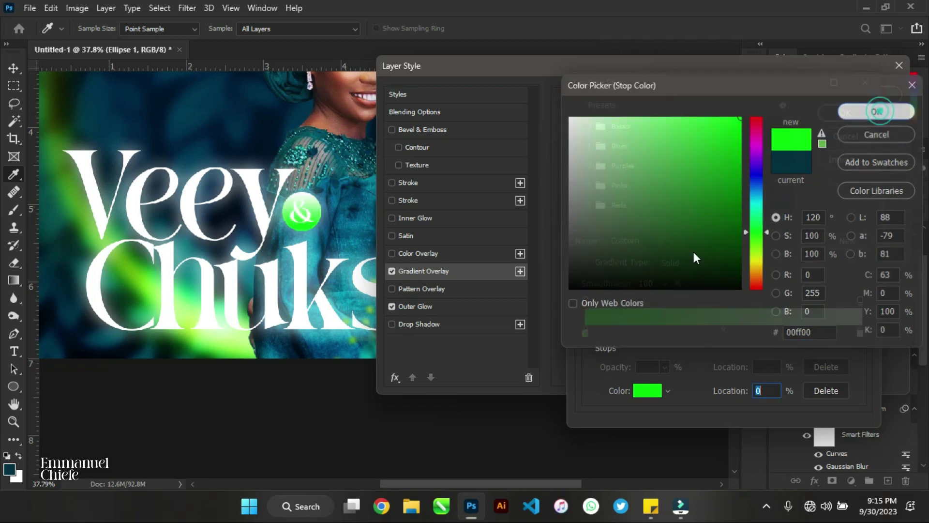
click(844, 113)
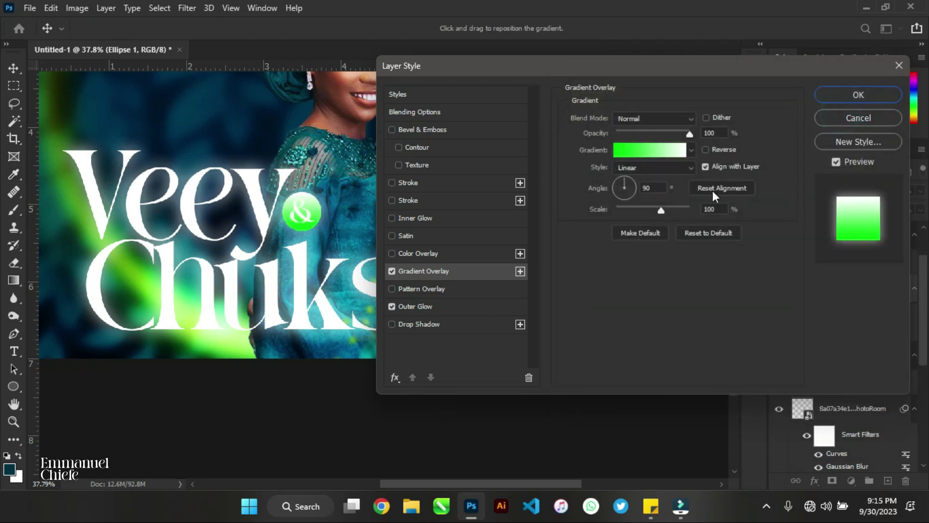
Recolor the ending stop of the circle's overlay gradient to dark green 266400
click(667, 154)
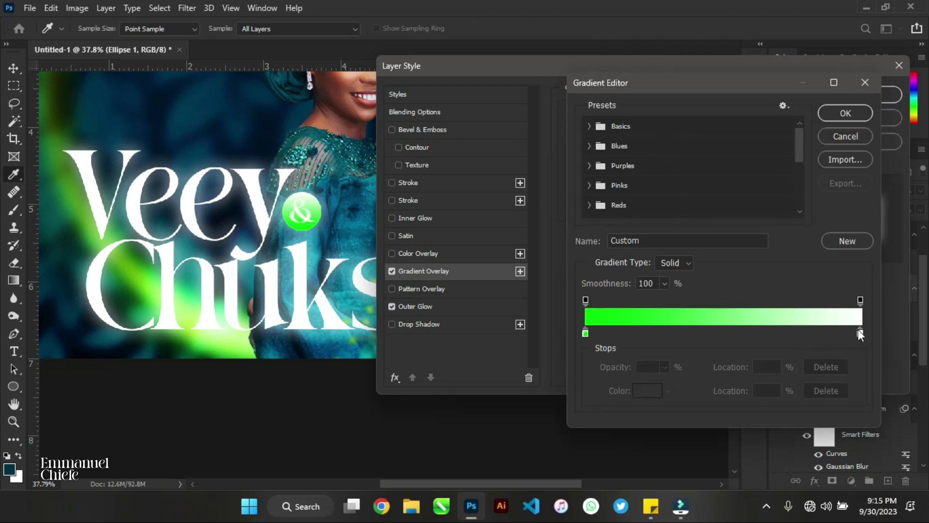
click(860, 333)
click(651, 391)
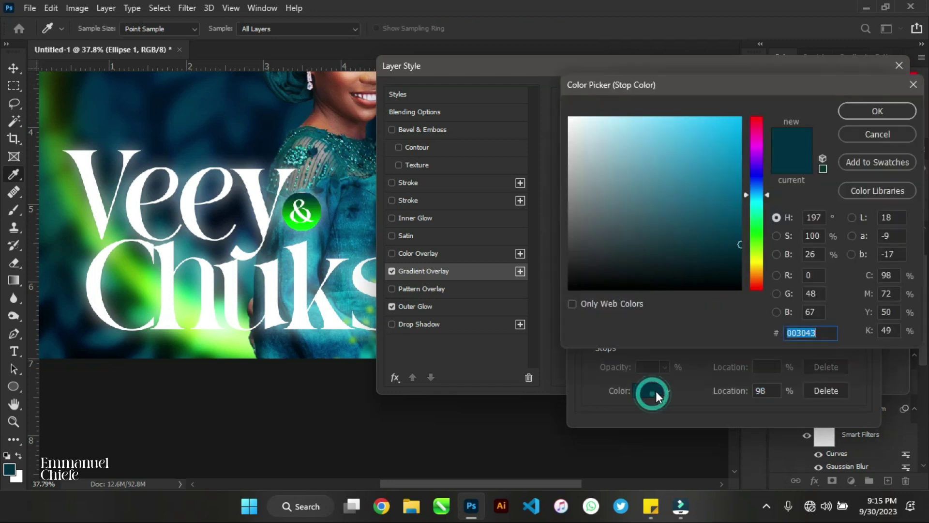
text(265a07)
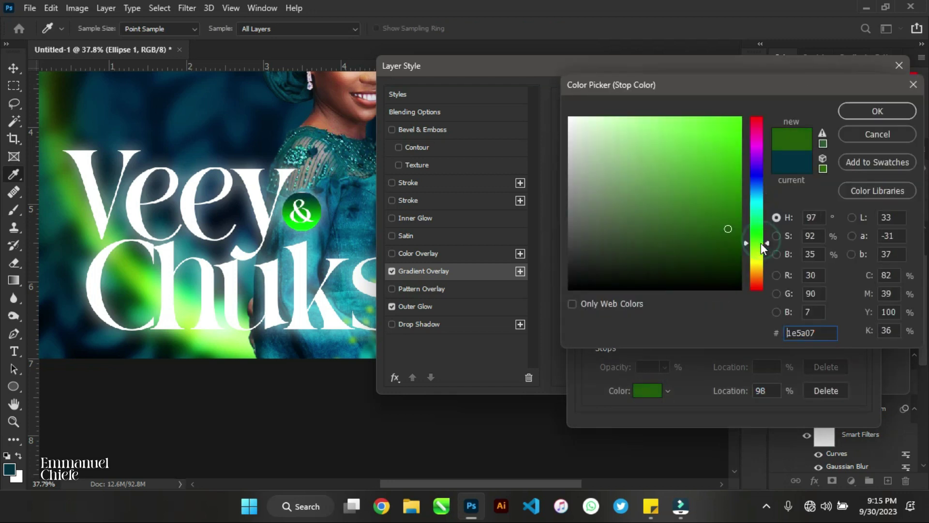
click(740, 221)
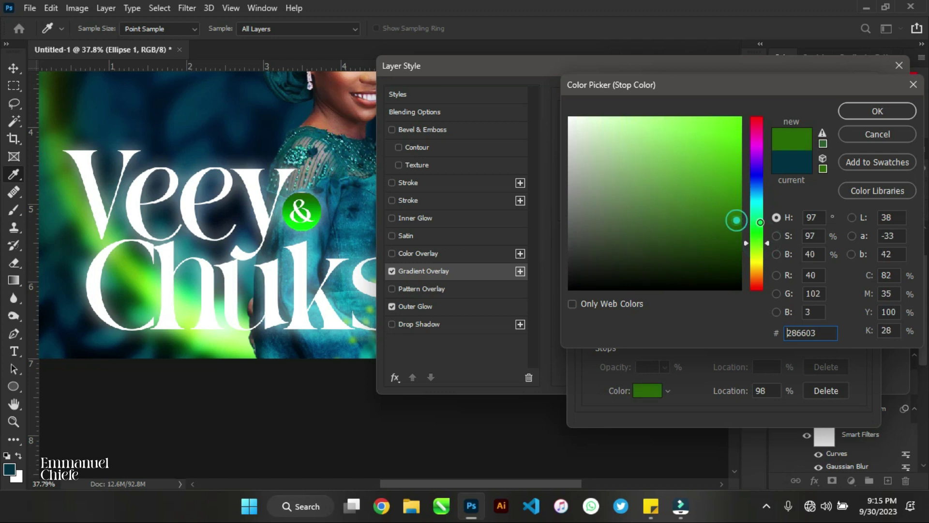
click(876, 117)
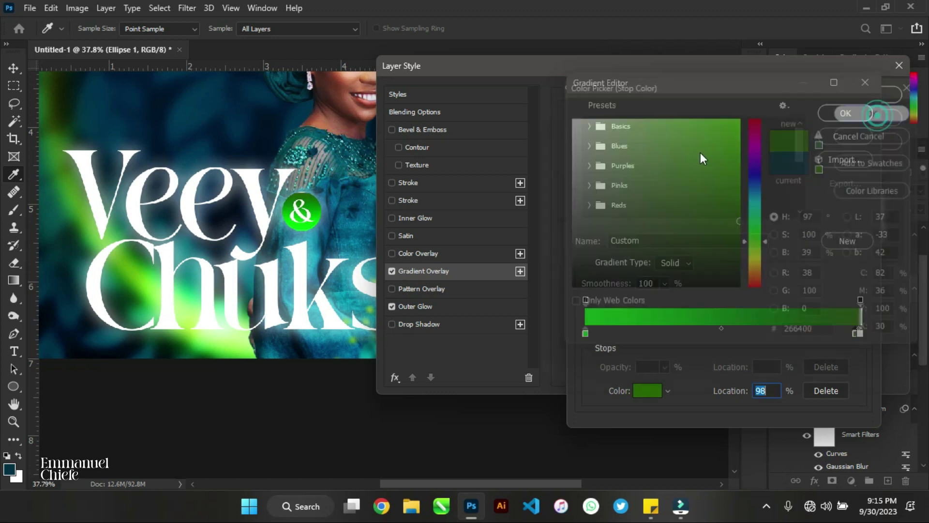
Move the gradient's white stop to location 0% and slide the dark green stop to the far end
click(859, 333)
text(0)
key(BackSpace)
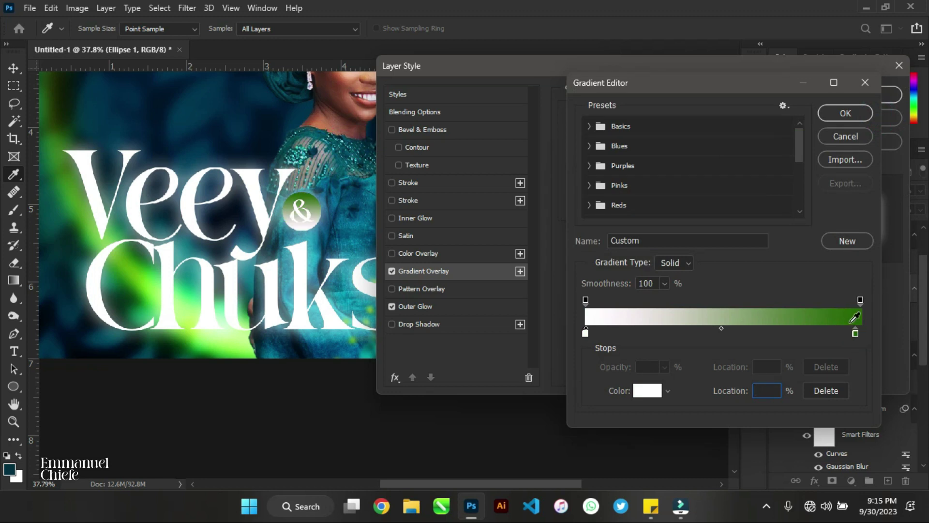
drag(855, 333, 873, 333)
Color the gradient's starting stop bright green 1eff00 and accept the edited gradient
click(585, 333)
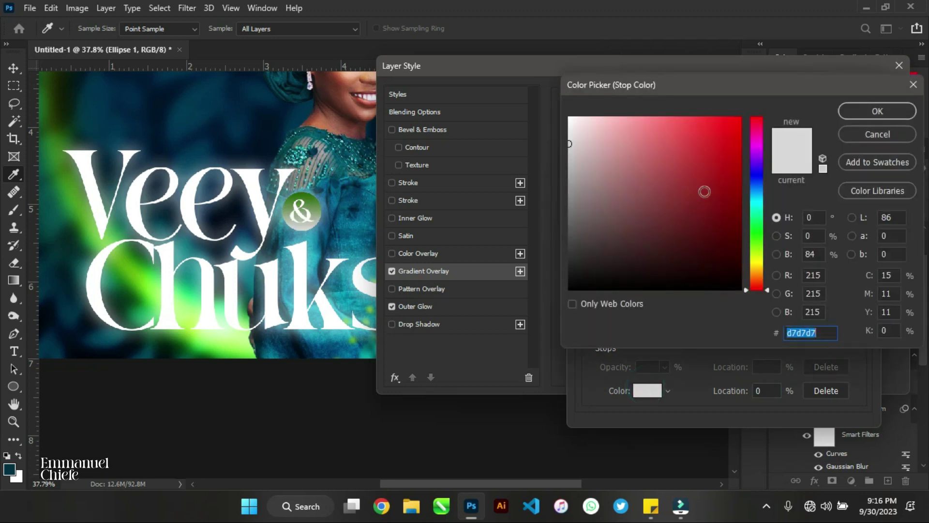
click(758, 236)
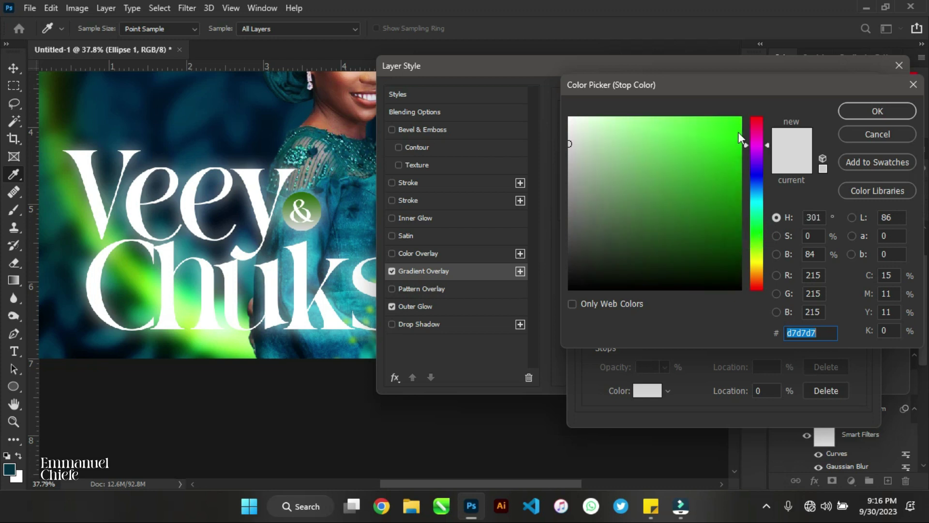
click(756, 145)
drag(732, 141, 740, 117)
click(757, 235)
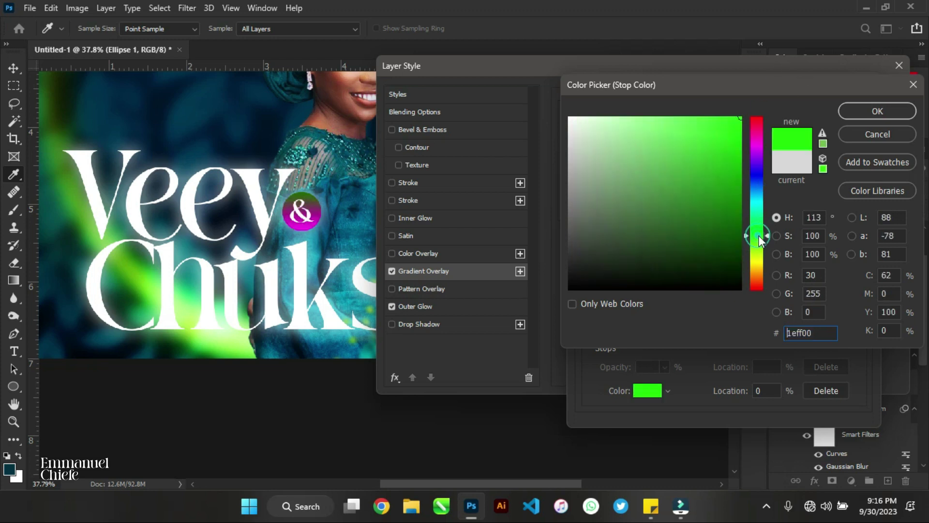
click(844, 111)
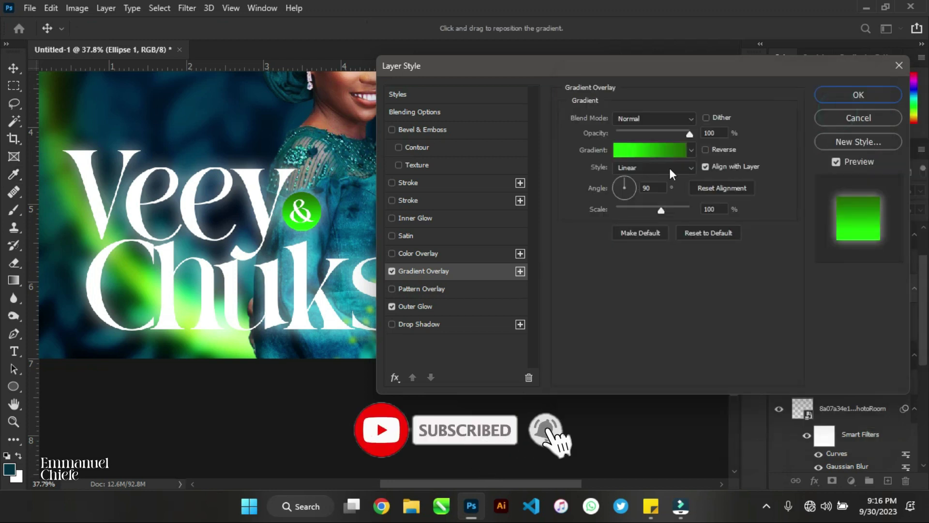
Set the circle's Gradient Overlay angle to 46° and scale to 148%, and apply the layer style
click(628, 186)
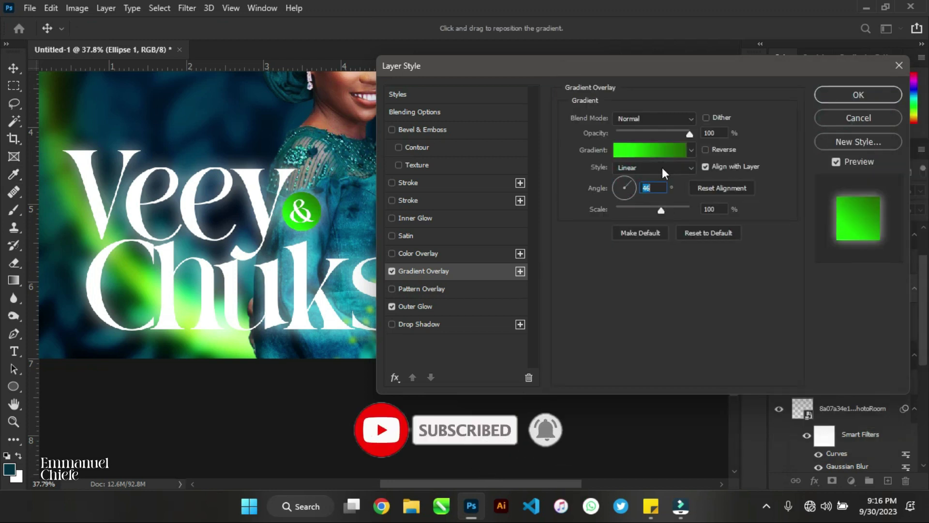
drag(664, 210, 690, 209)
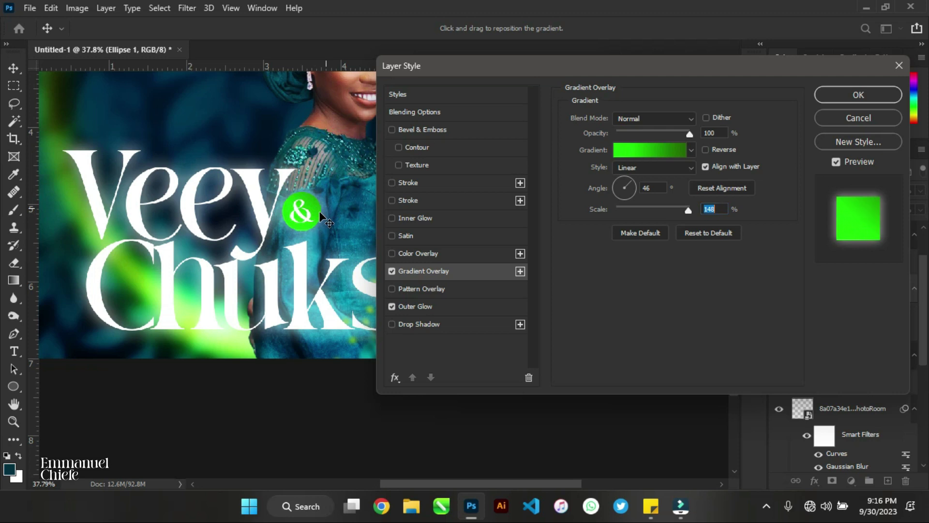
click(851, 96)
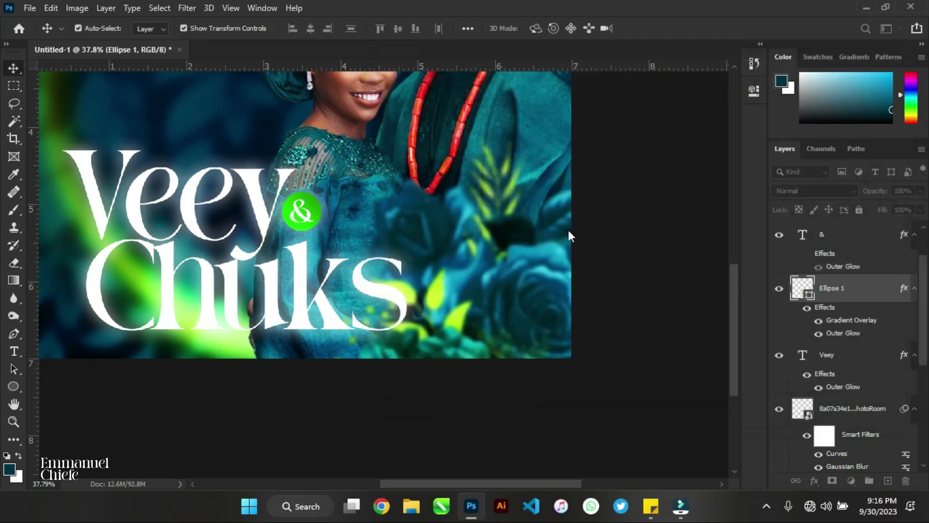
Deselect the circle and collapse the effects and filter lists of all layers
scroll(600, 249, down, 4)
click(594, 241)
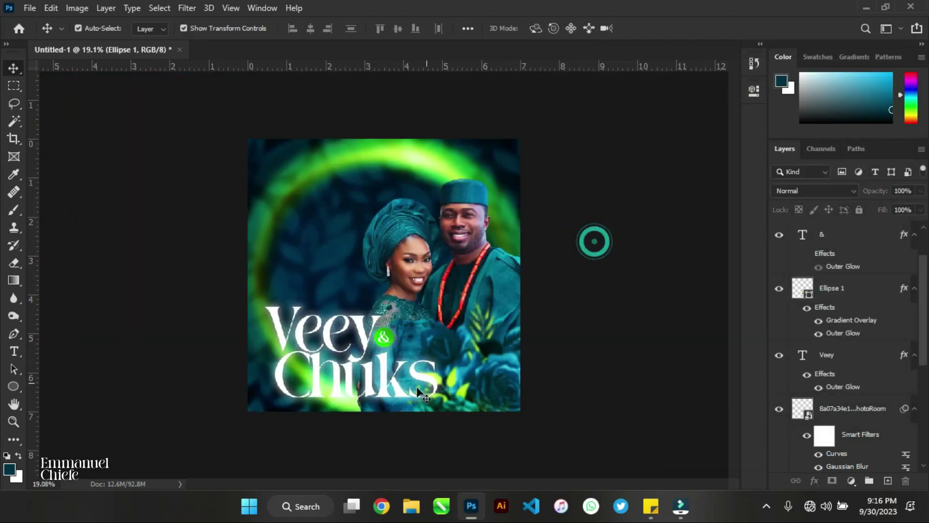
alt+click(914, 235)
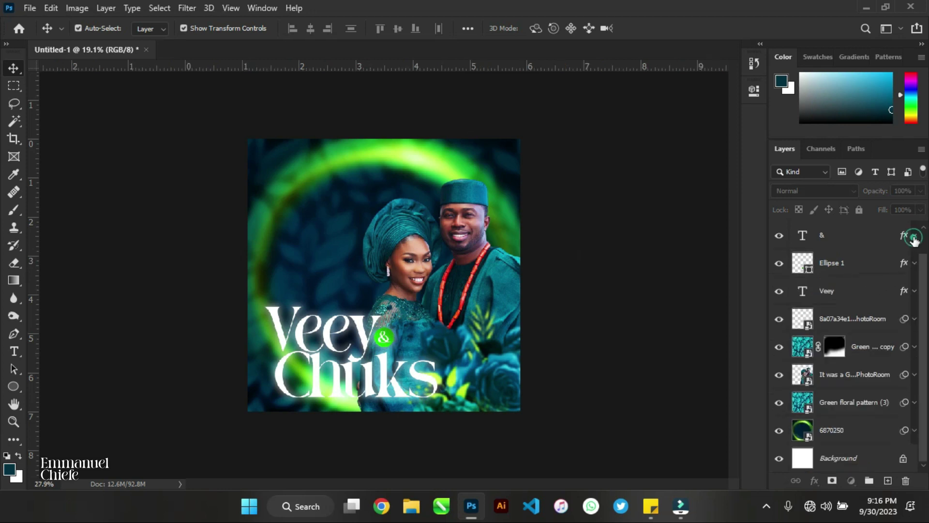
key(ctrl+0)
scroll(837, 246, down, 2)
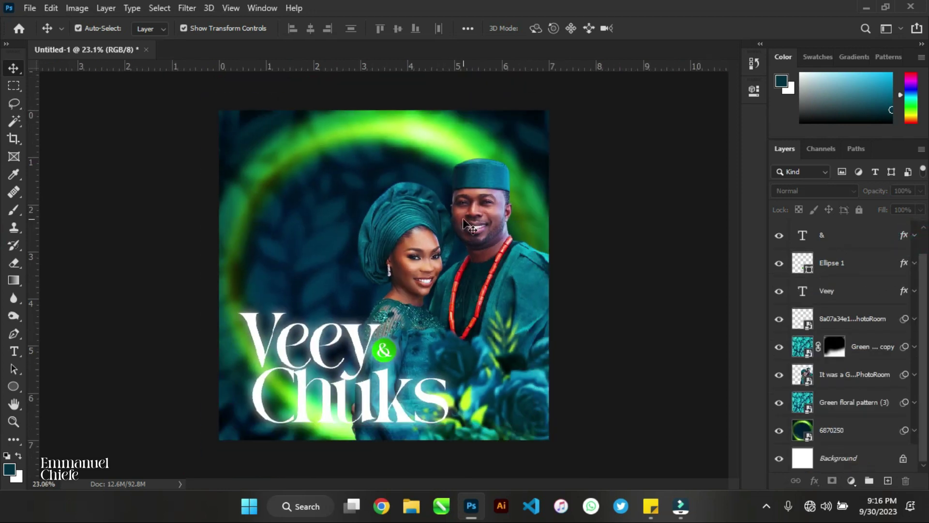
Group the two name text layers, the ampersand and the circle, and name the group Couples name
click(837, 240)
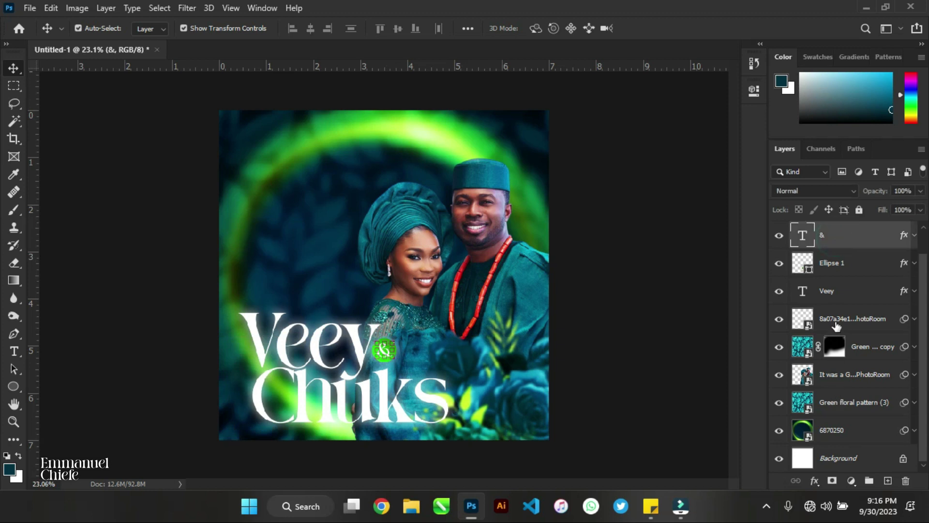
shift+click(845, 293)
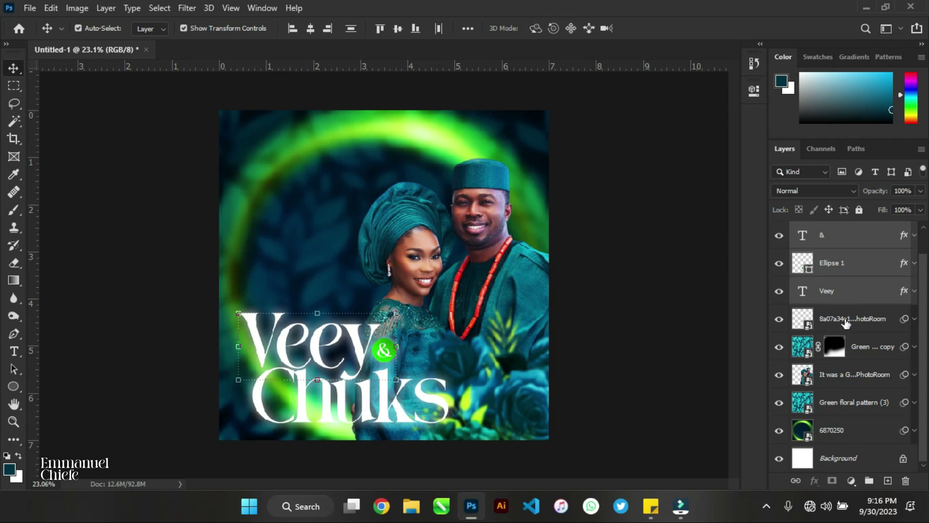
key(alt+bracketright)
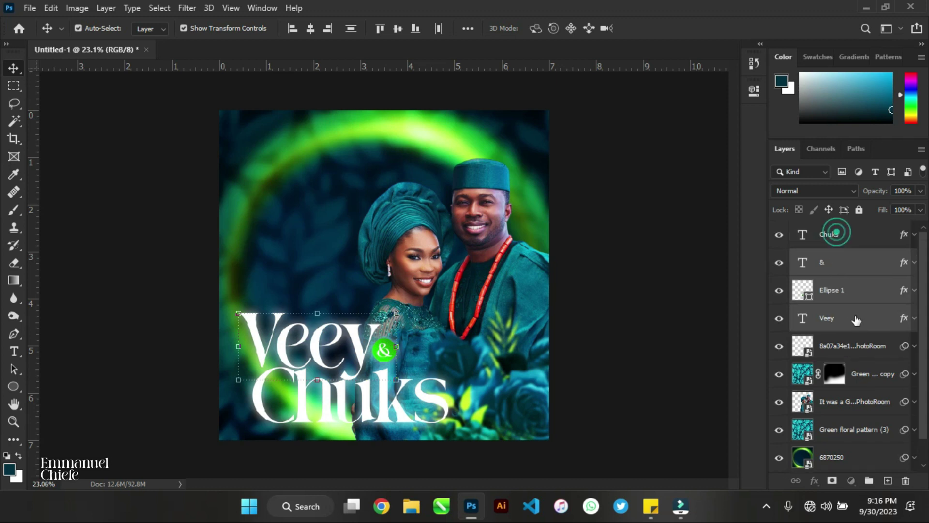
shift+click(856, 321)
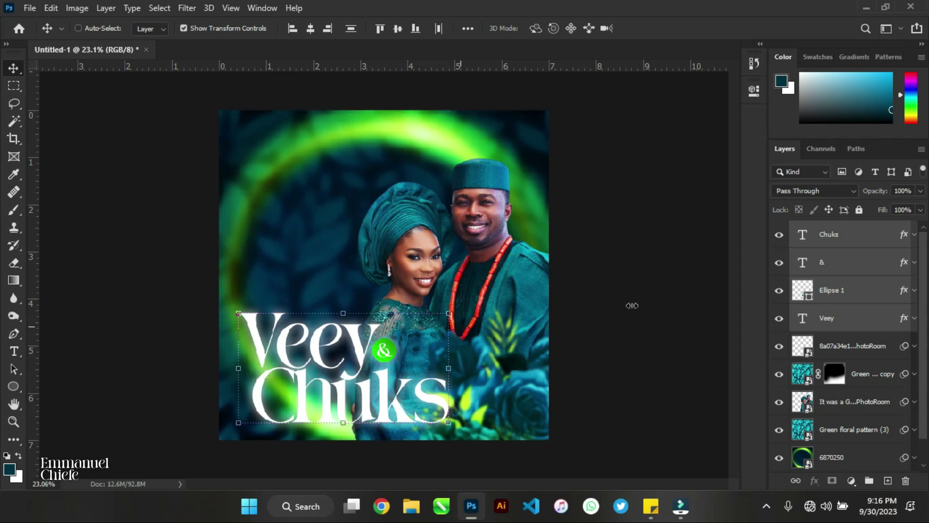
key(ctrl+g)
double_click(831, 229)
text(Te)
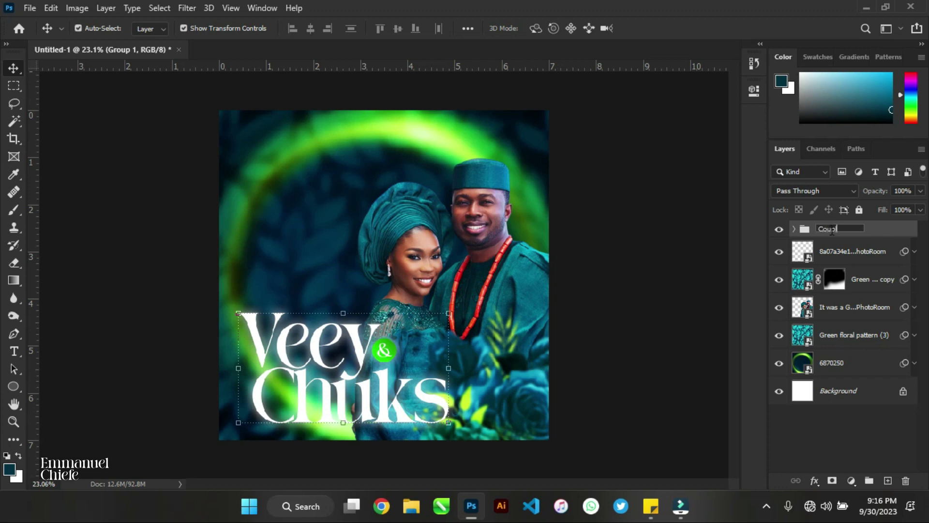
key(Return)
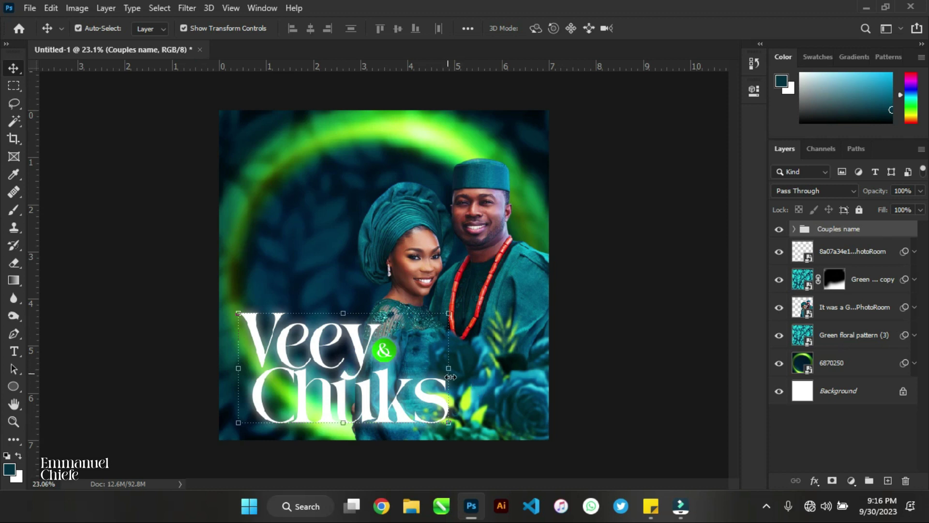
Scale the Couples name group to about 94.93% and place it slightly higher on the flyer
click(450, 373)
drag(447, 419, 416, 384)
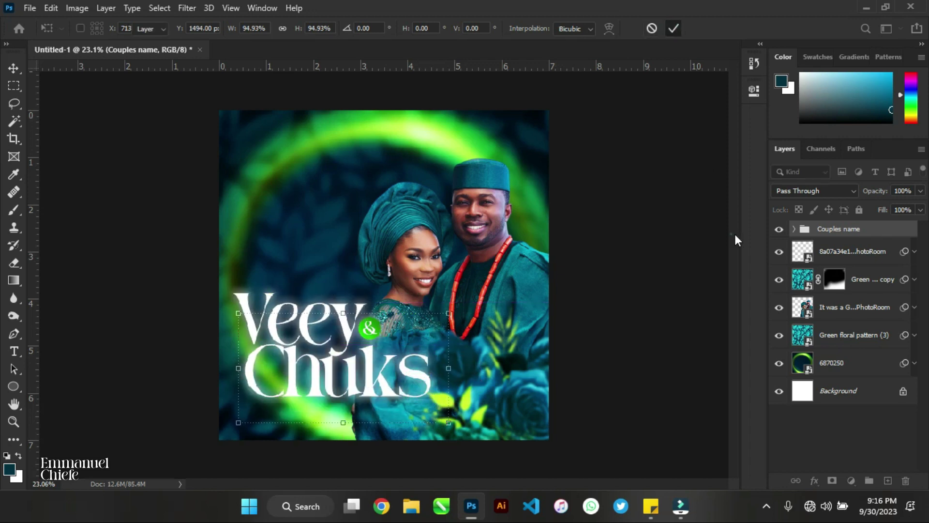
scroll(617, 251, down, 2)
key(Return)
Try drawing a narrow upright rectangle just outside the lower-left edge of the canvas with the Rectangle tool
scroll(310, 414, up, 6)
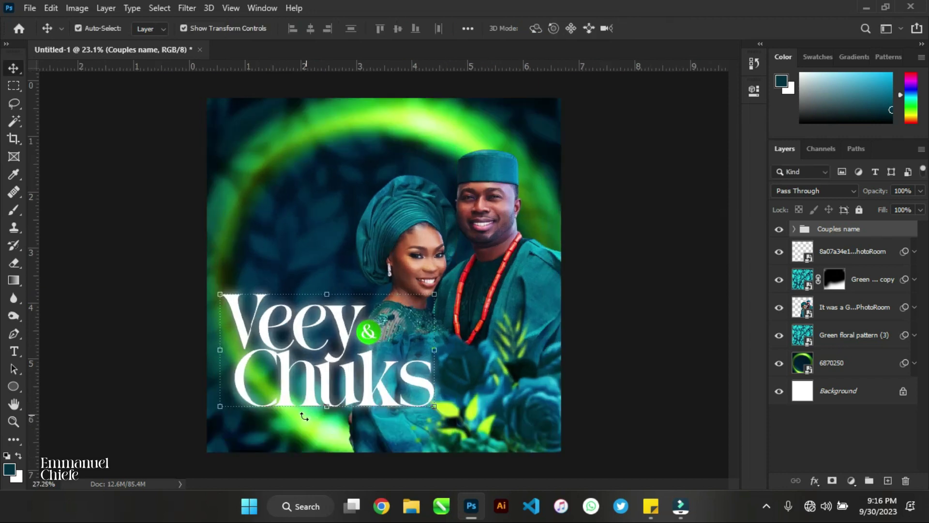
scroll(281, 428, up, 4)
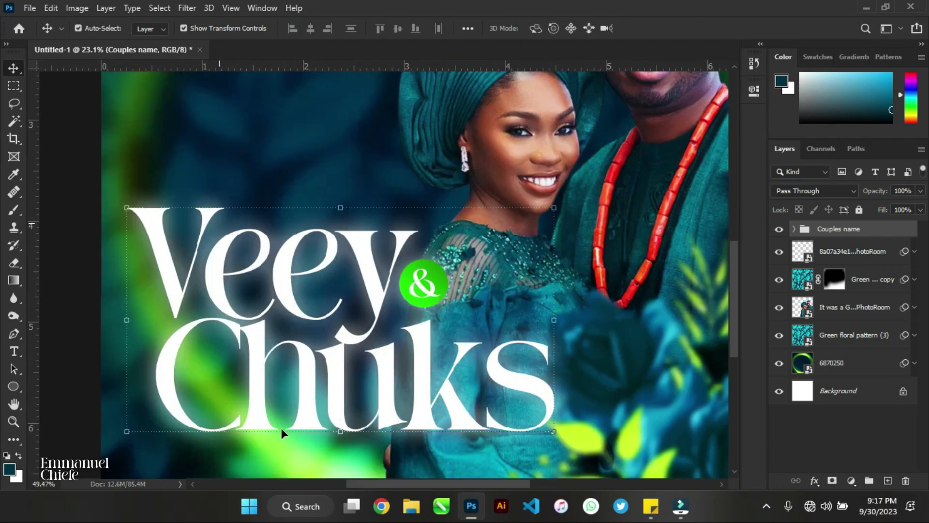
drag(284, 444, 312, 257)
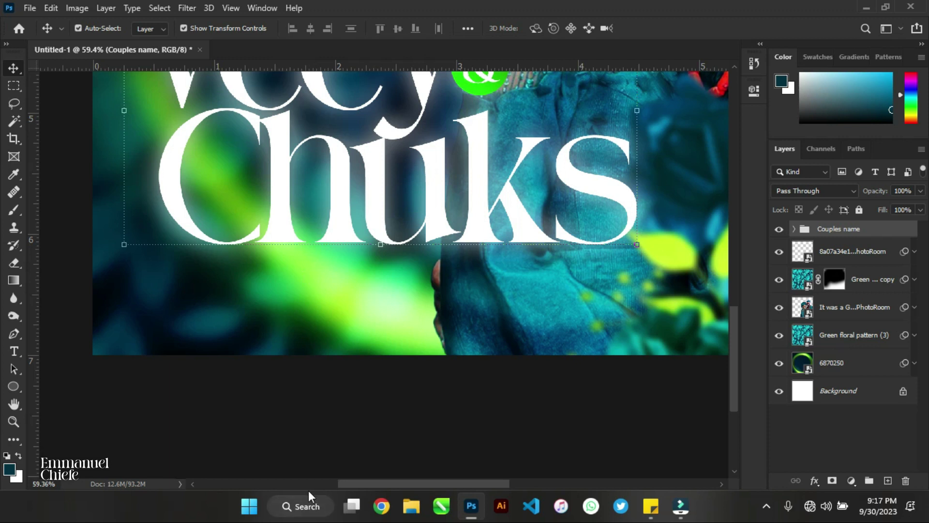
click(286, 405)
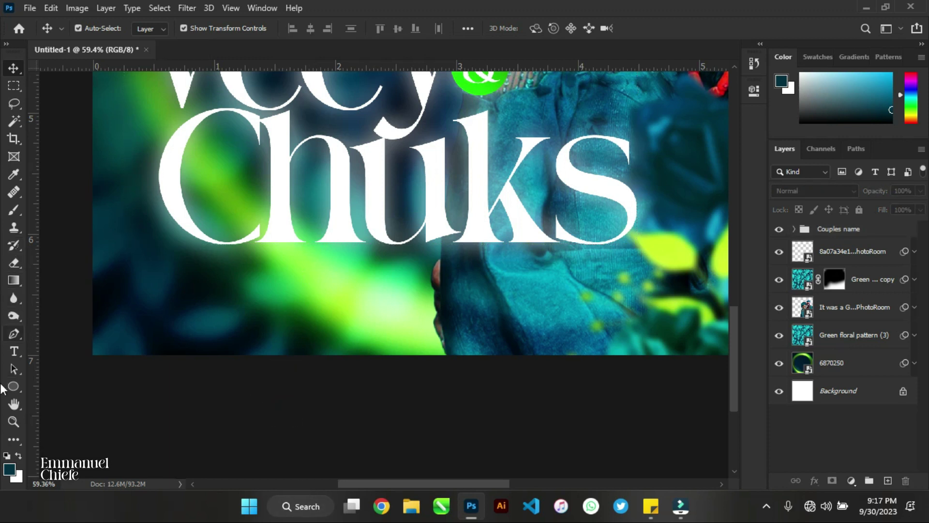
drag(15, 387, 58, 388)
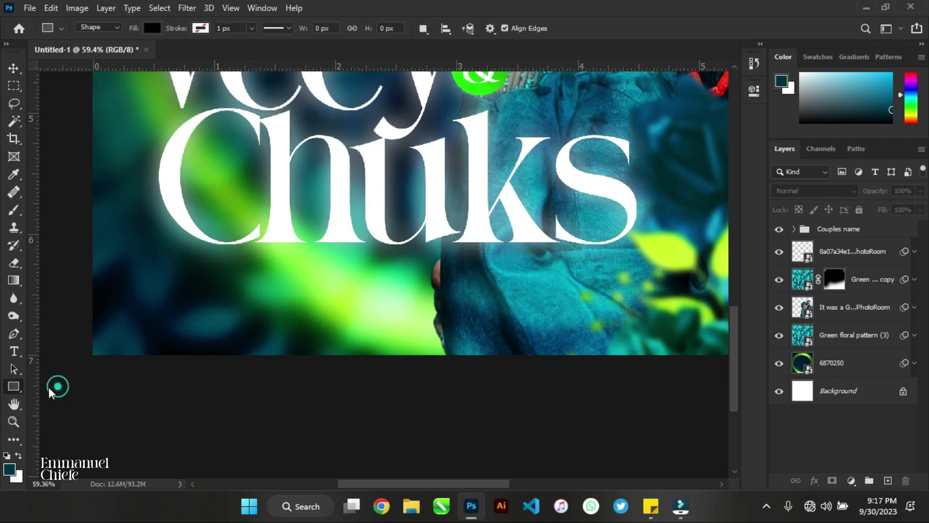
drag(76, 274, 59, 387)
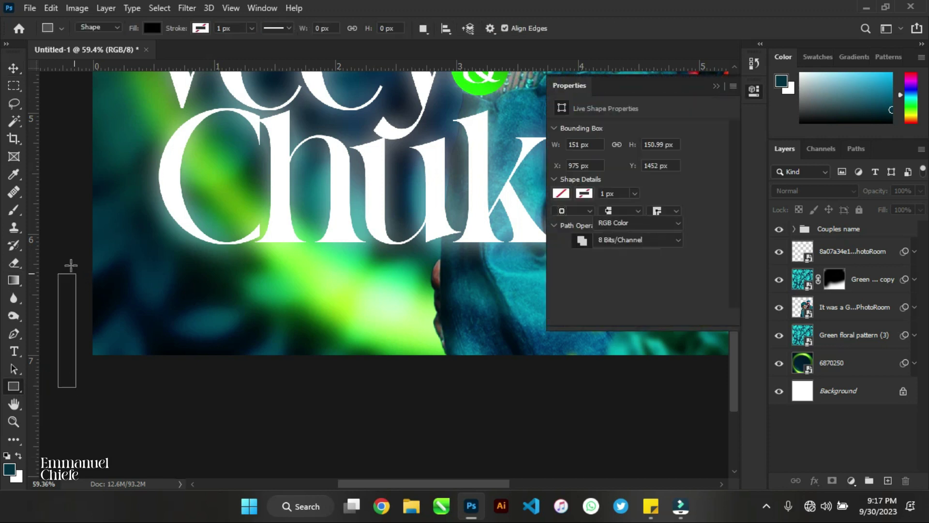
click(719, 87)
key(Delete)
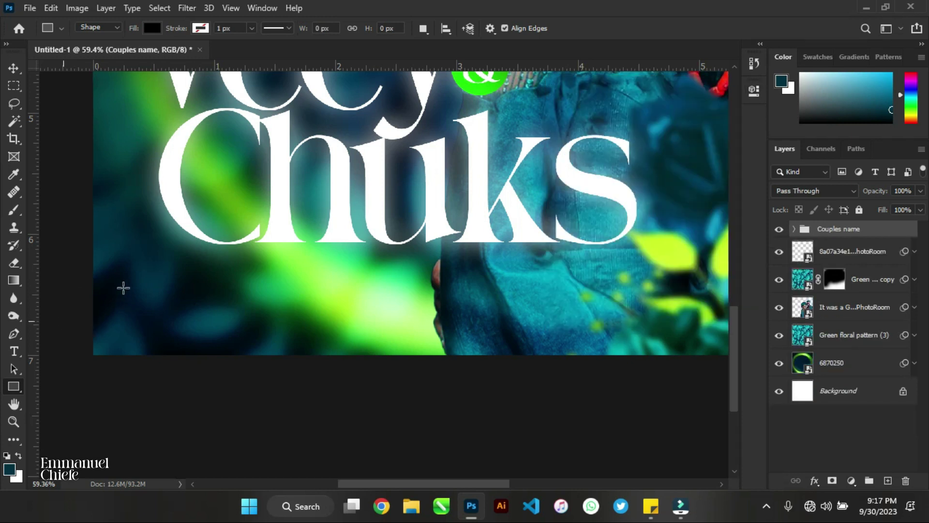
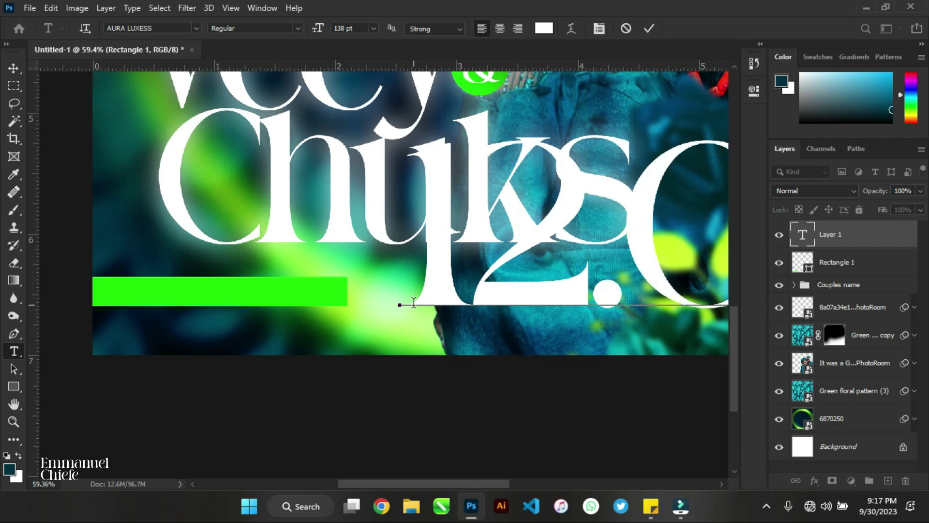
Commit the date text 12.03.2023 and set its font size to 12 pt
click(14, 68)
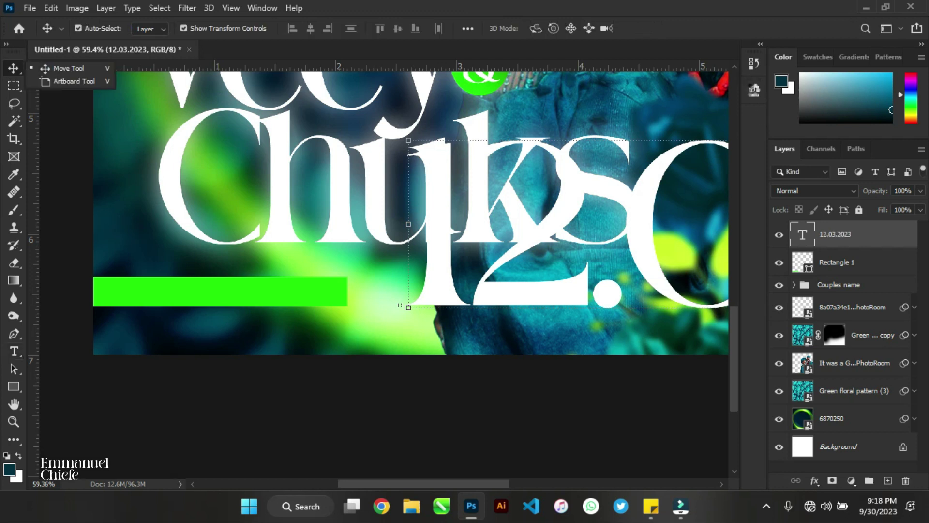
click(754, 90)
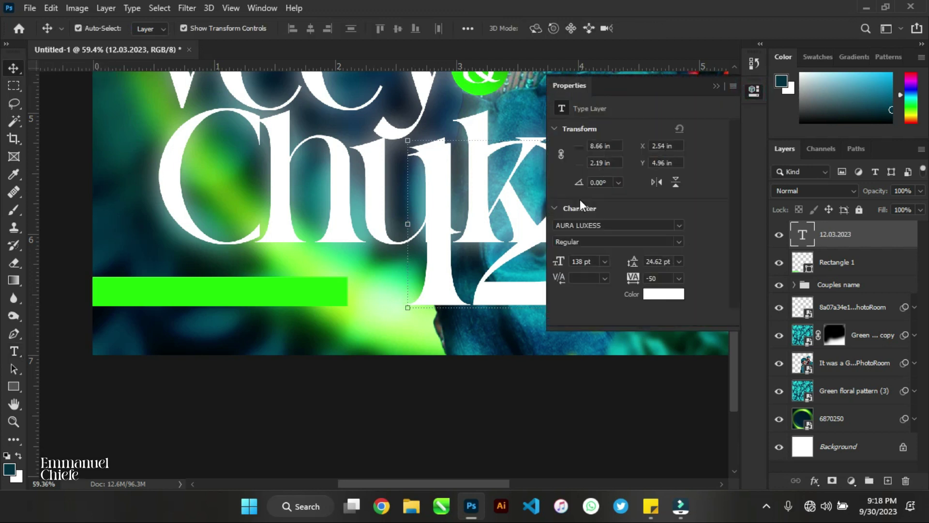
click(605, 261)
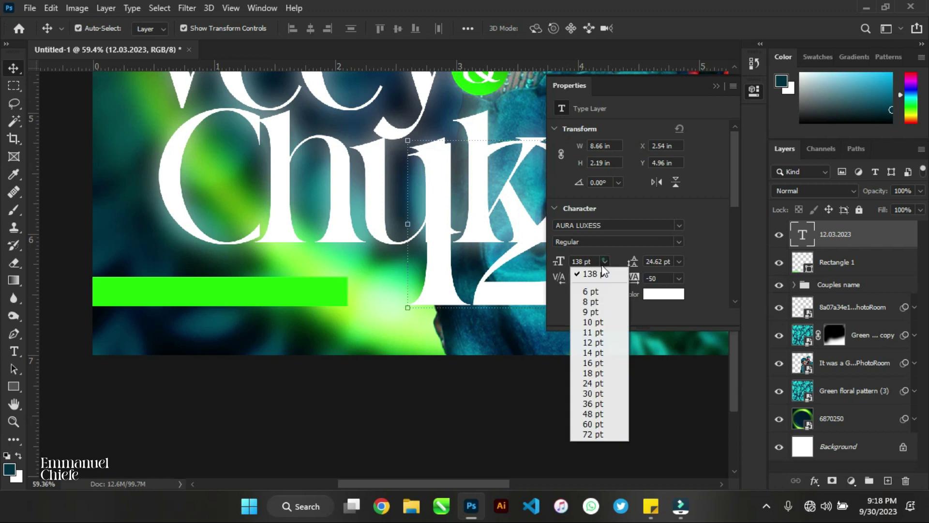
click(597, 346)
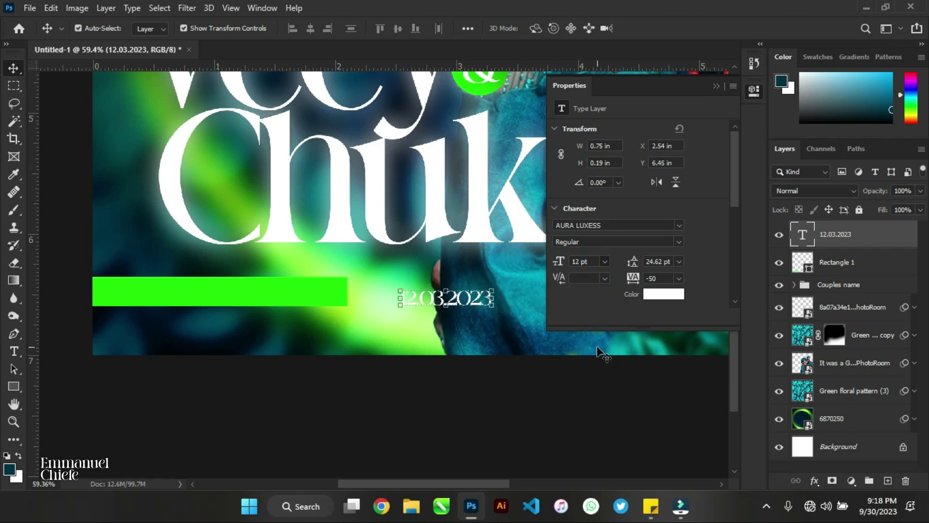
Scale the date text up to about 25.55 pt beside the green bar
click(715, 86)
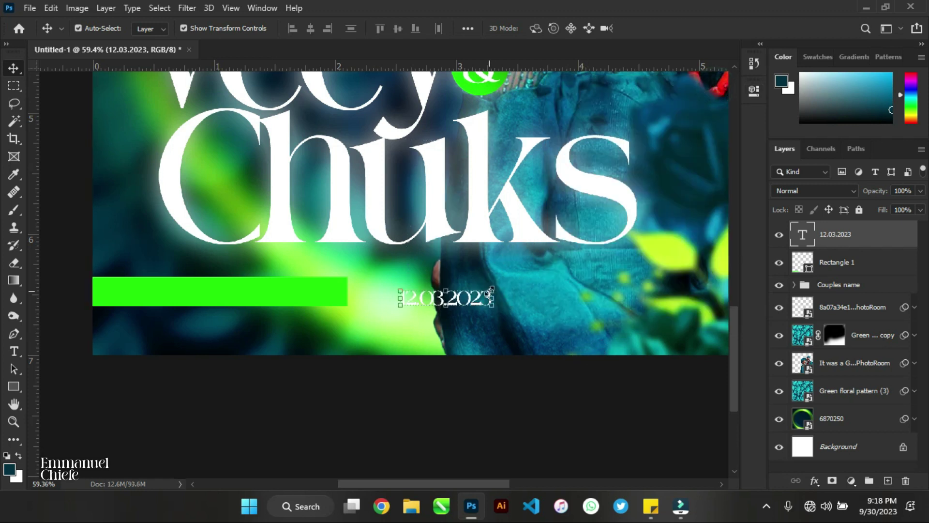
key(ctrl+t)
mouse_move(491, 288)
mouse_down()
mouse_move(597, 240)
mouse_move(604, 205)
mouse_move(583, 253)
mouse_move(543, 277)
mouse_move(497, 286)
mouse_up()
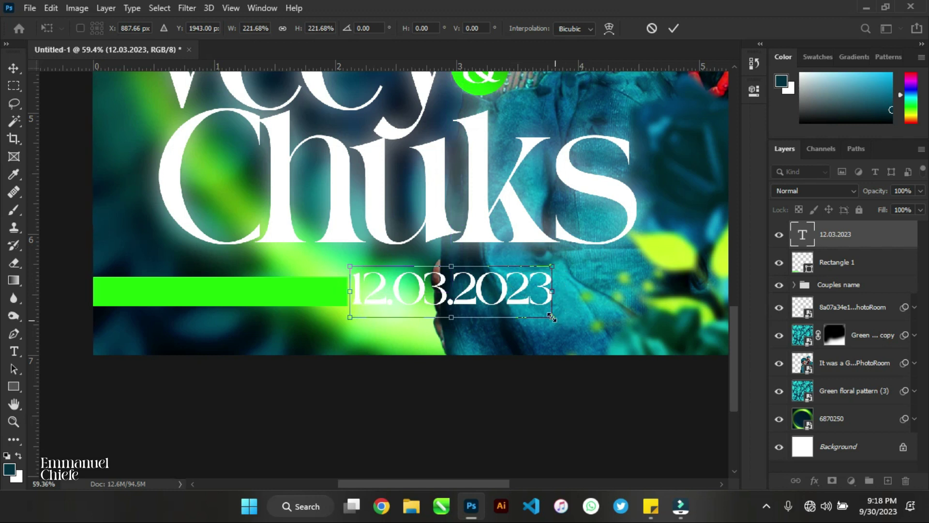
drag(552, 317, 550, 316)
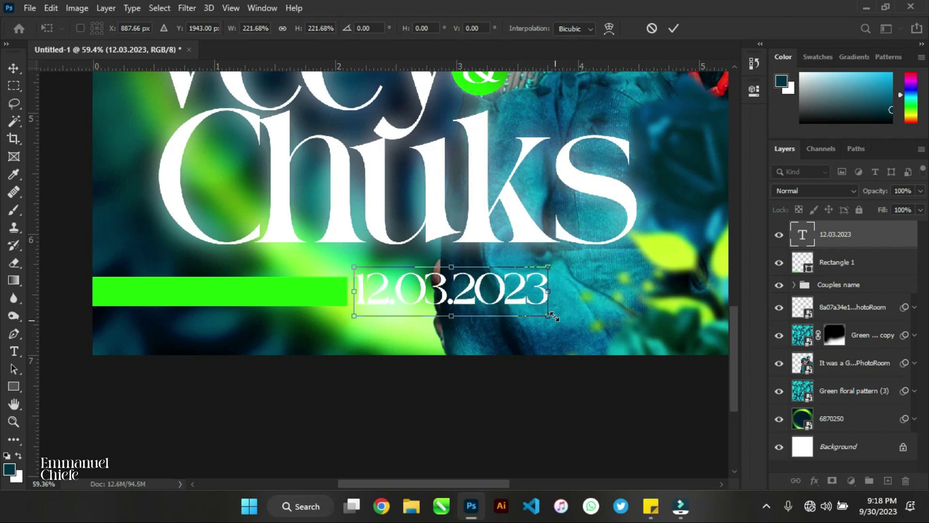
key(Return)
Set the date text's tracking to 0
click(755, 96)
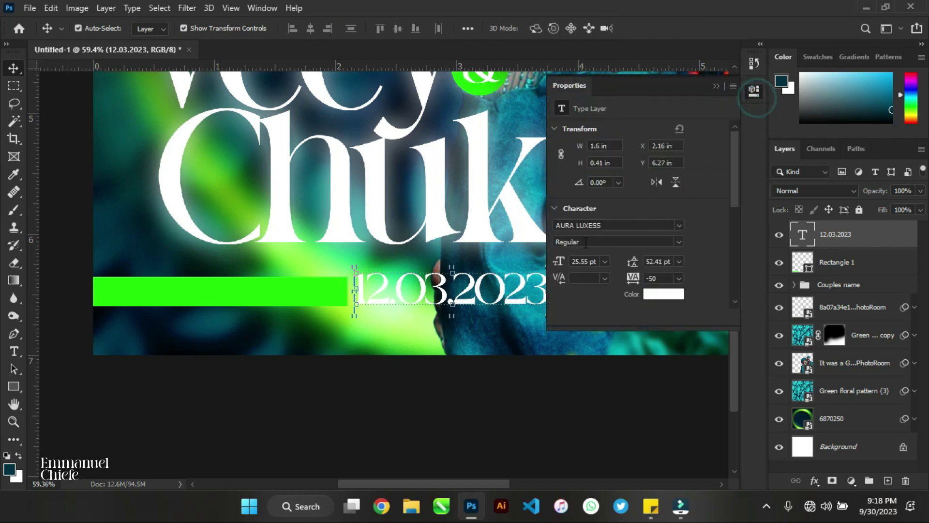
click(678, 276)
click(669, 333)
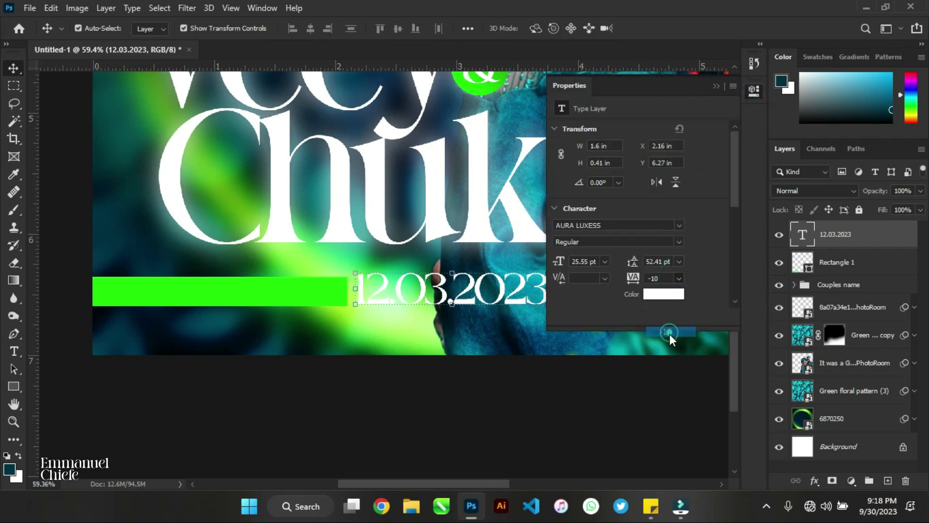
click(677, 276)
click(672, 360)
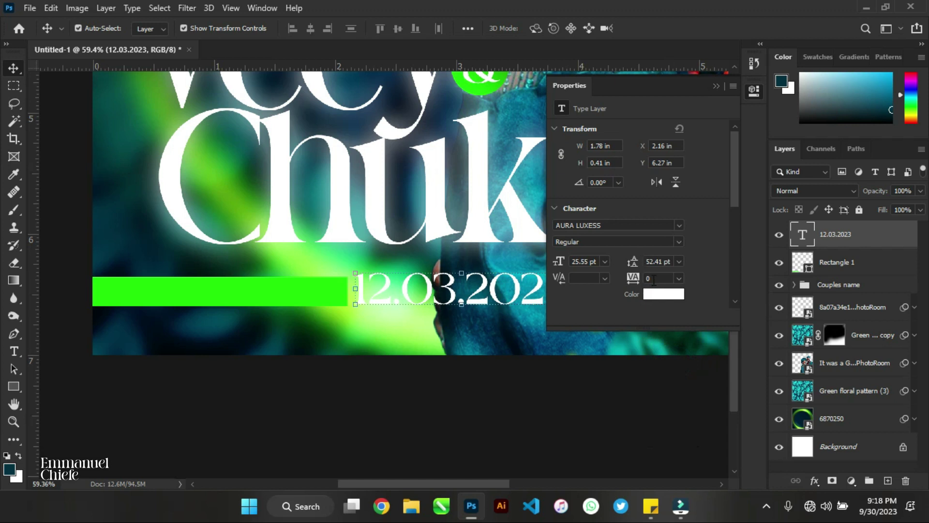
click(680, 279)
click(678, 373)
click(715, 86)
Align the date and green bar on their vertical centres, and stretch the bar's height to about 130.56%
shift+click(317, 280)
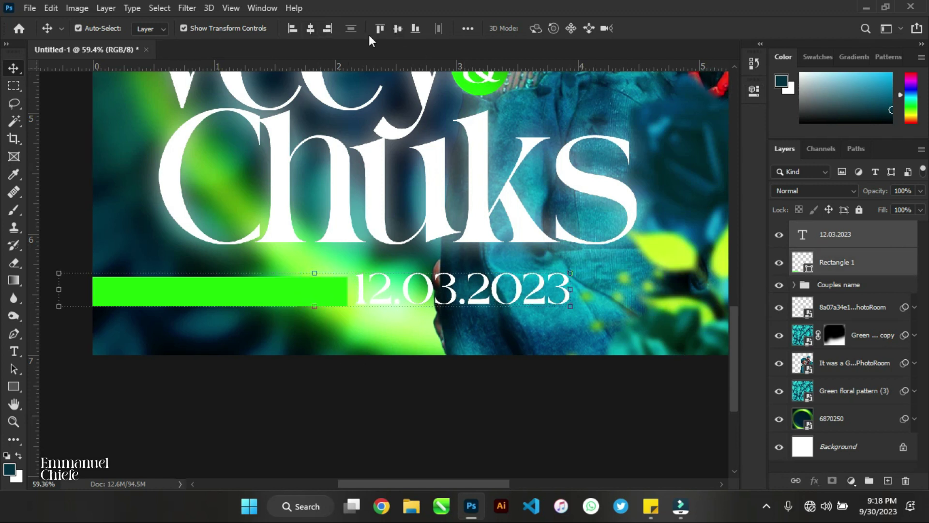
click(398, 28)
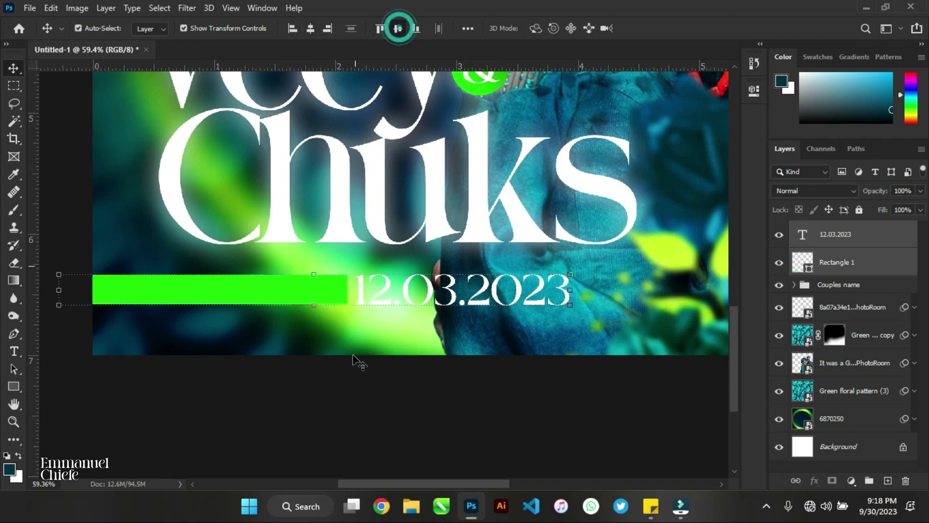
click(315, 293)
key(ctrl+t)
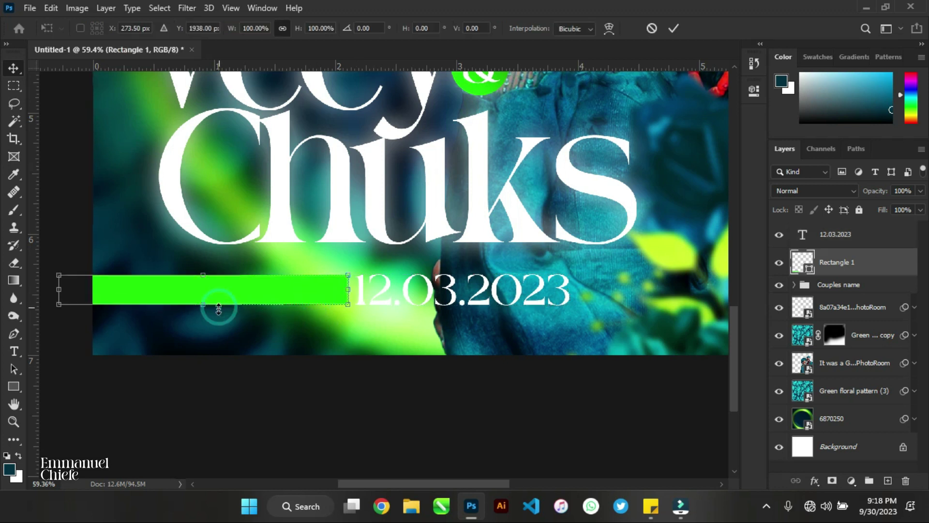
drag(219, 308, 217, 316)
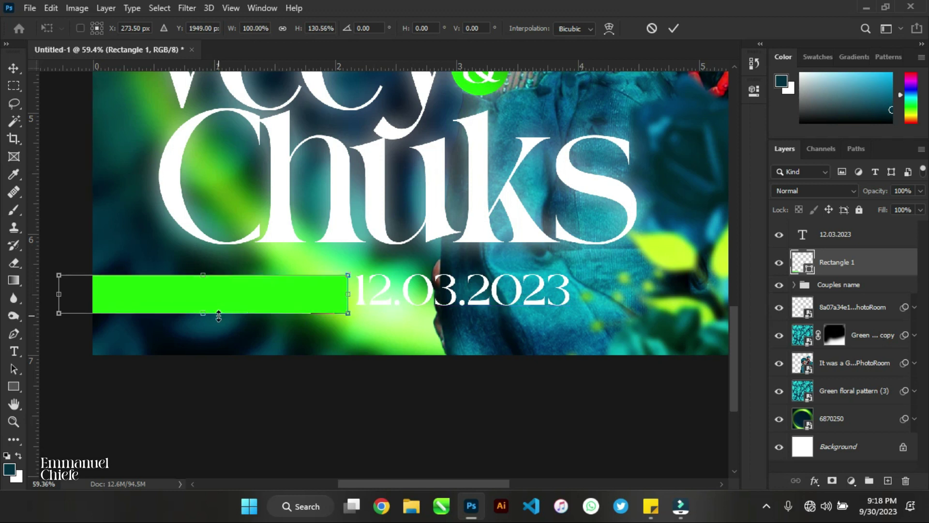
key(Return)
Realign the date and the green bar on their vertical centres and group the two layers
shift+click(384, 286)
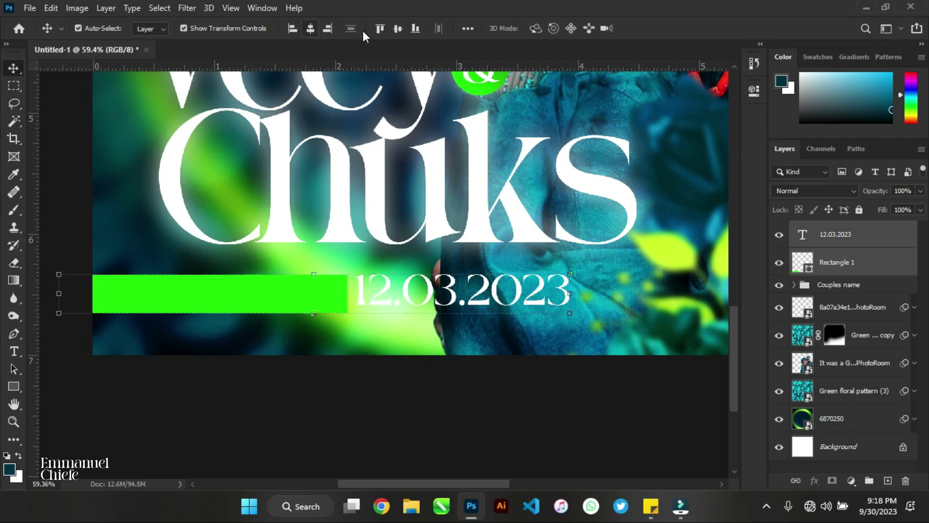
click(398, 28)
key(ctrl)
key(ctrl+g)
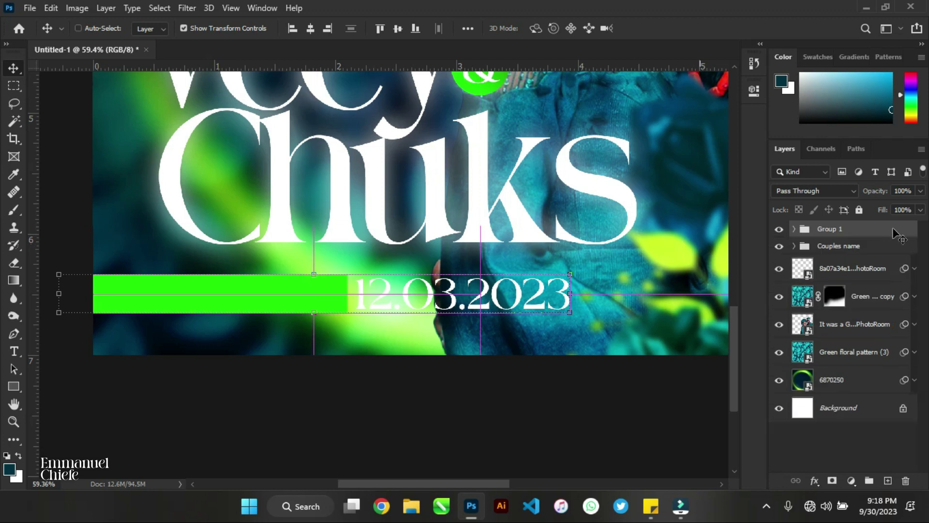
Add a Drop Shadow effect in black (000000) to the group holding the date and green bar
click(894, 233)
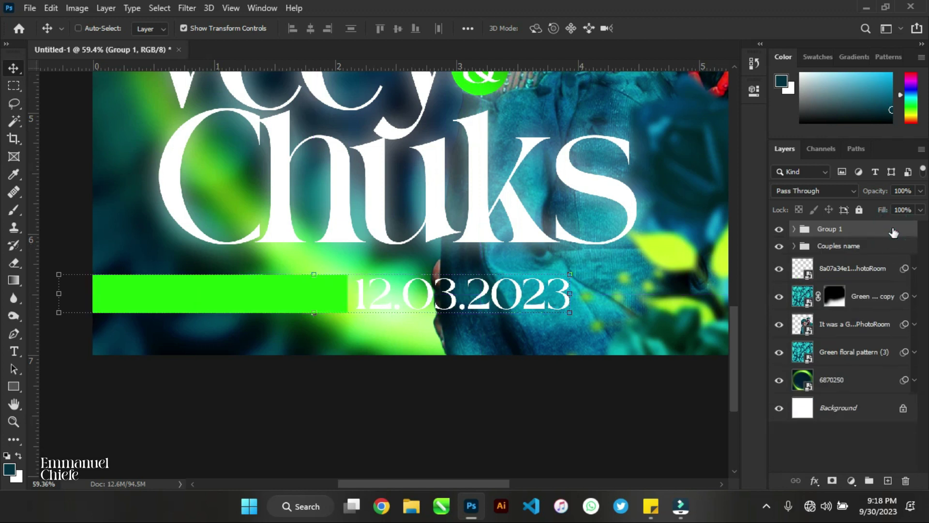
double_click(893, 233)
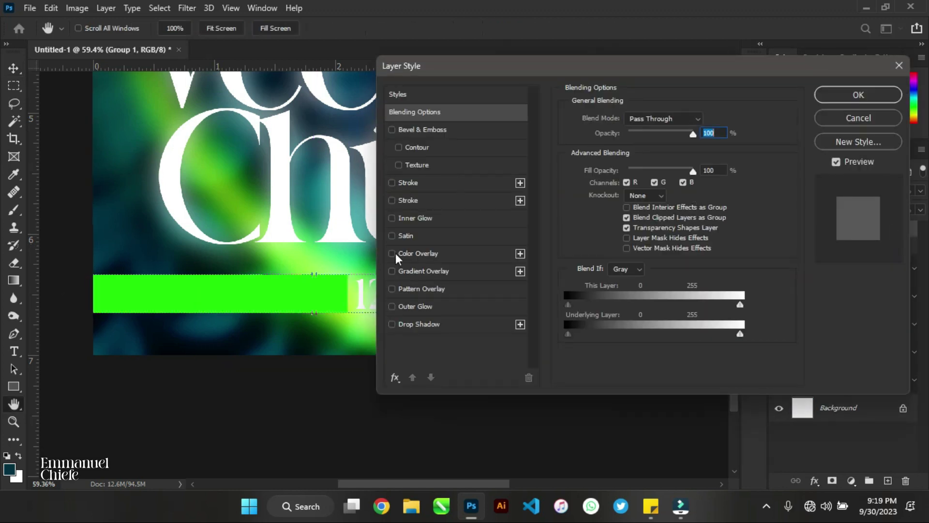
click(400, 324)
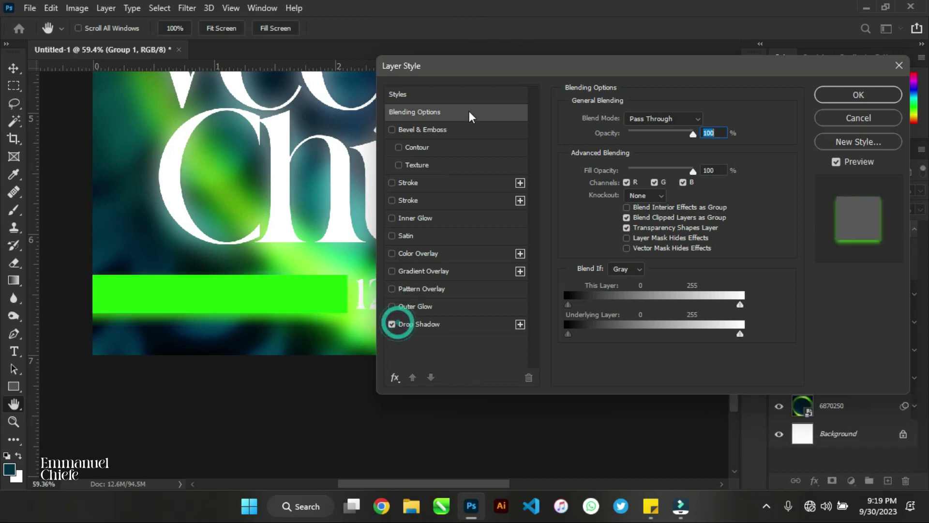
drag(467, 64, 584, 60)
click(577, 323)
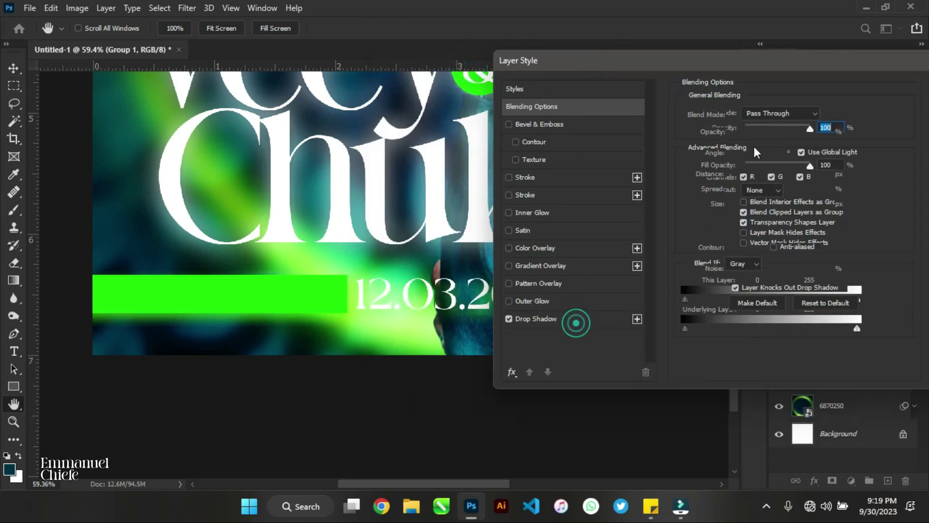
click(822, 112)
text(000000)
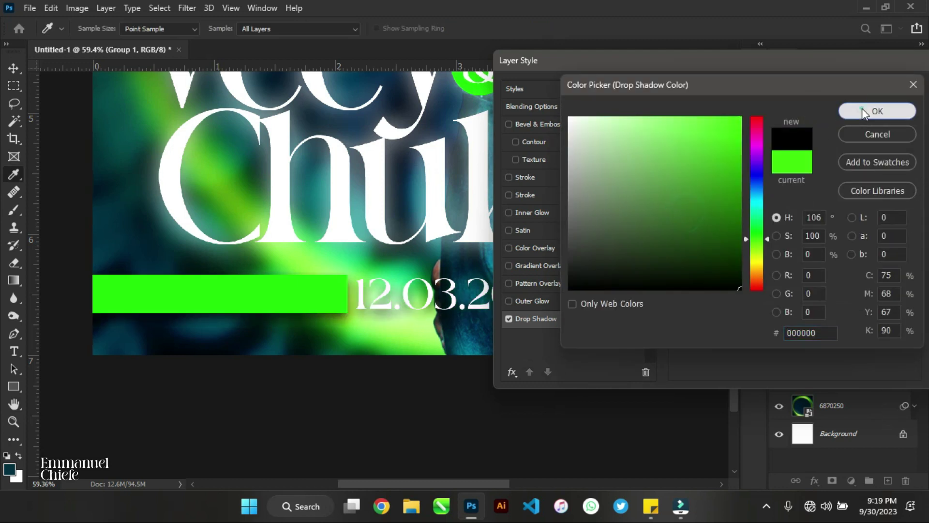
click(862, 109)
Set the group's drop shadow to 51% opacity, 43% spread and 81 px size, and apply the layer style
drag(781, 133, 793, 133)
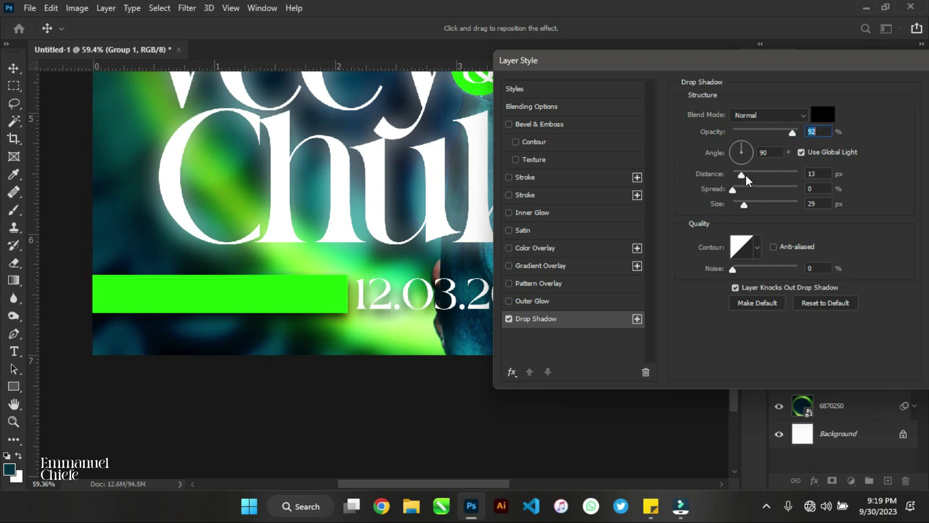
mouse_move(749, 188)
mouse_down()
mouse_move(761, 203)
mouse_move(750, 202)
mouse_up()
mouse_move(768, 129)
mouse_down()
mouse_move(748, 135)
mouse_move(771, 132)
mouse_up()
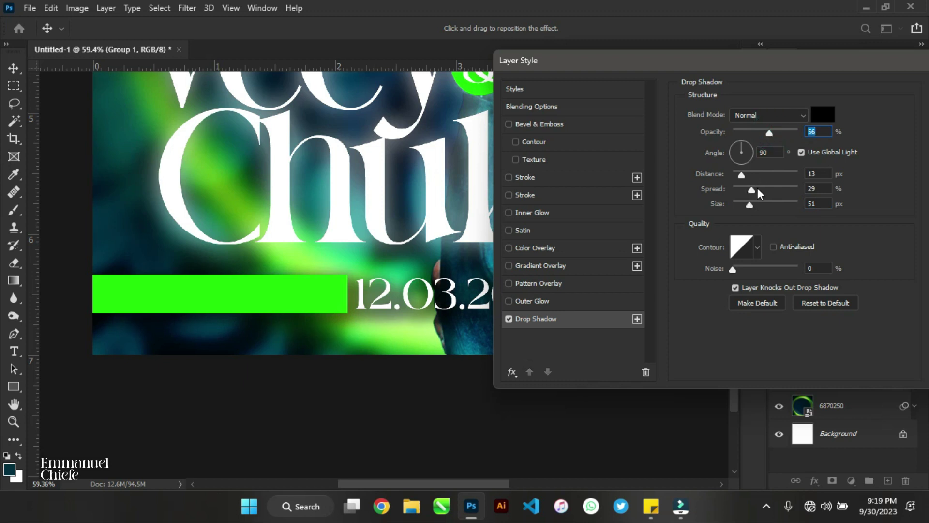
drag(748, 206, 766, 192)
click(760, 204)
drag(758, 202, 757, 203)
drag(767, 131, 771, 129)
drag(699, 66, 541, 75)
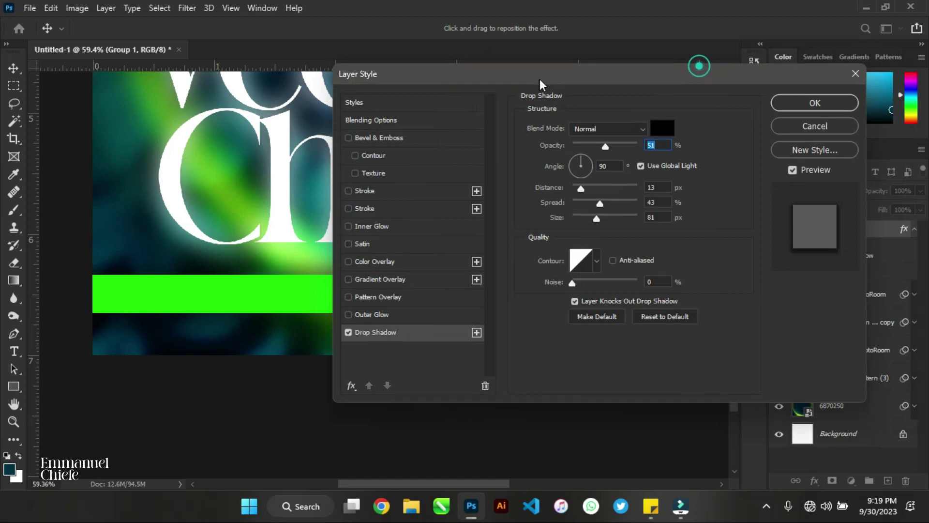
click(823, 101)
click(278, 417)
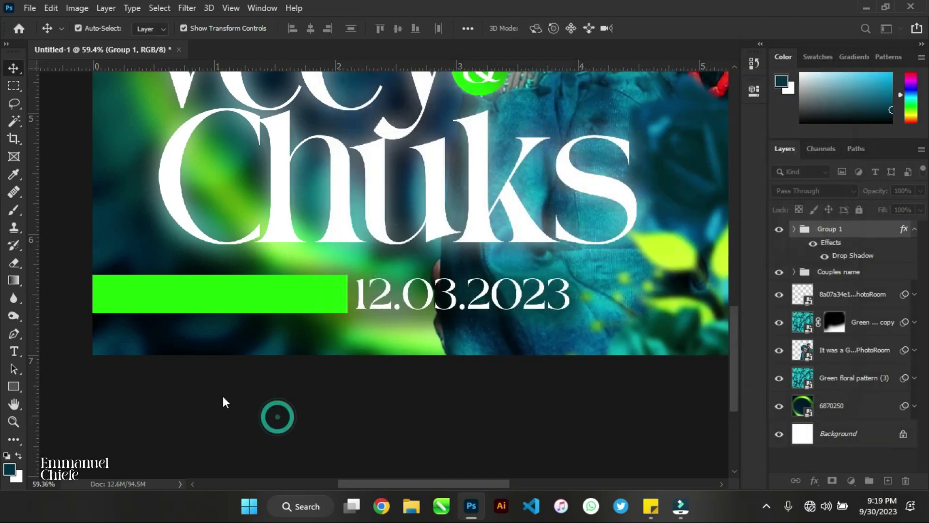
Browse the Custom Shape tool's preset shapes, including the Flowers and Leaf Trees folders
scroll(223, 396, down, 3)
scroll(227, 402, down, 5)
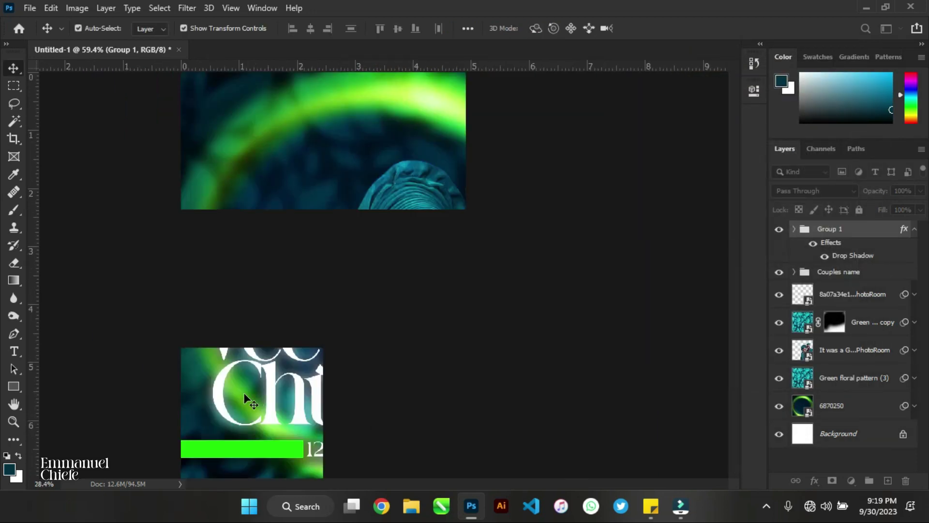
click(606, 223)
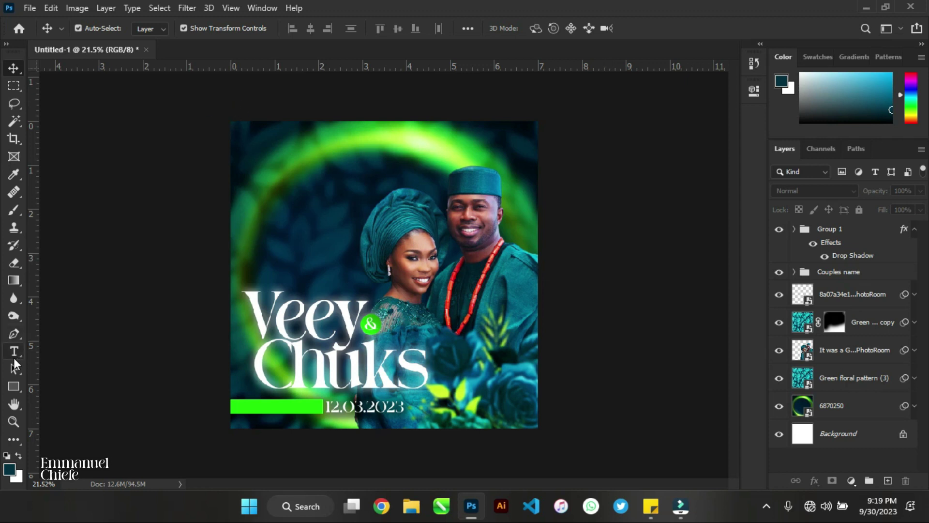
click(15, 385)
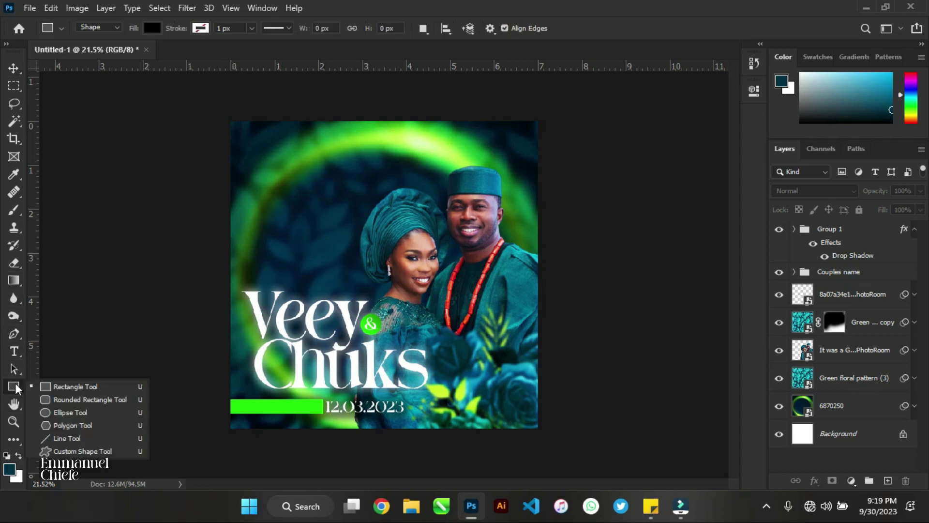
click(94, 447)
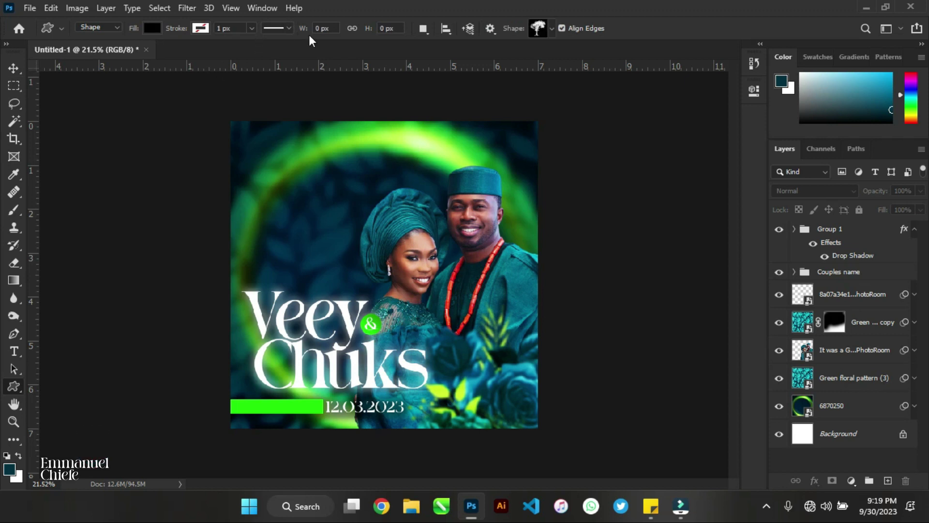
click(554, 29)
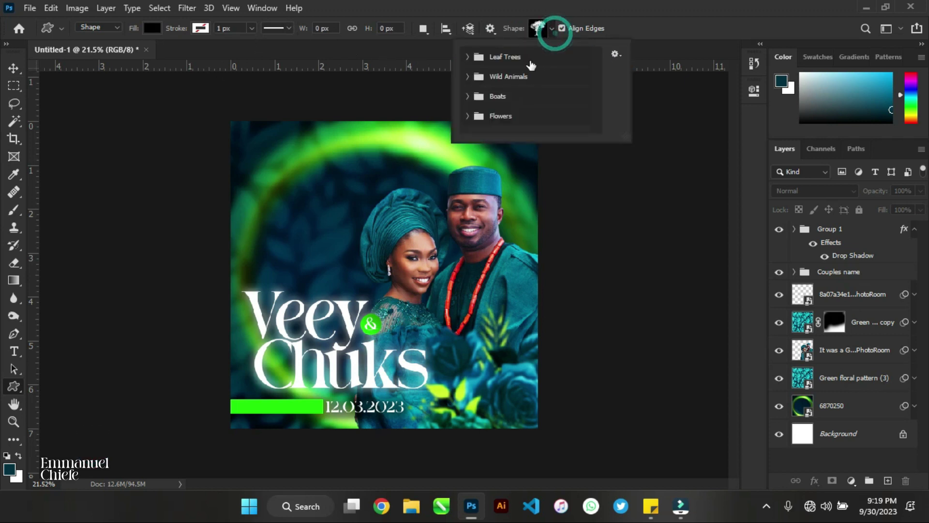
key(ctrl+minus)
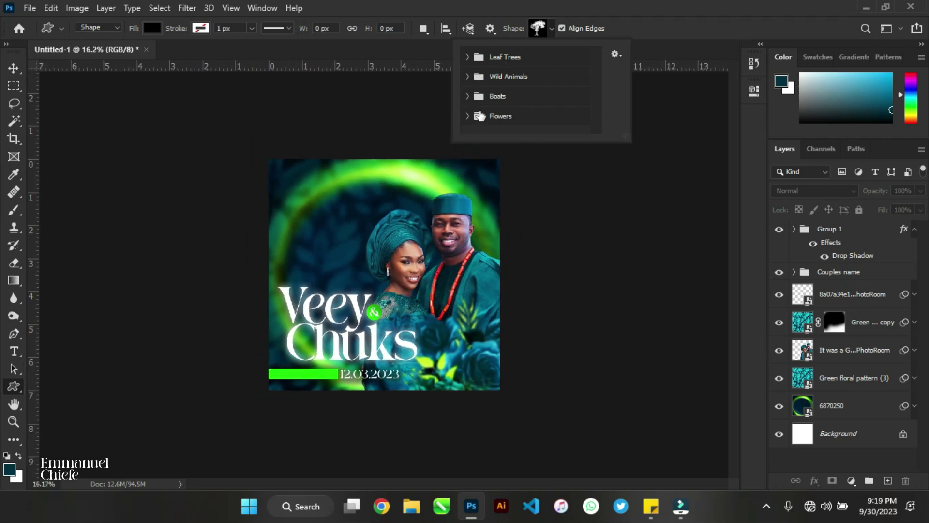
click(467, 116)
drag(599, 93, 773, 364)
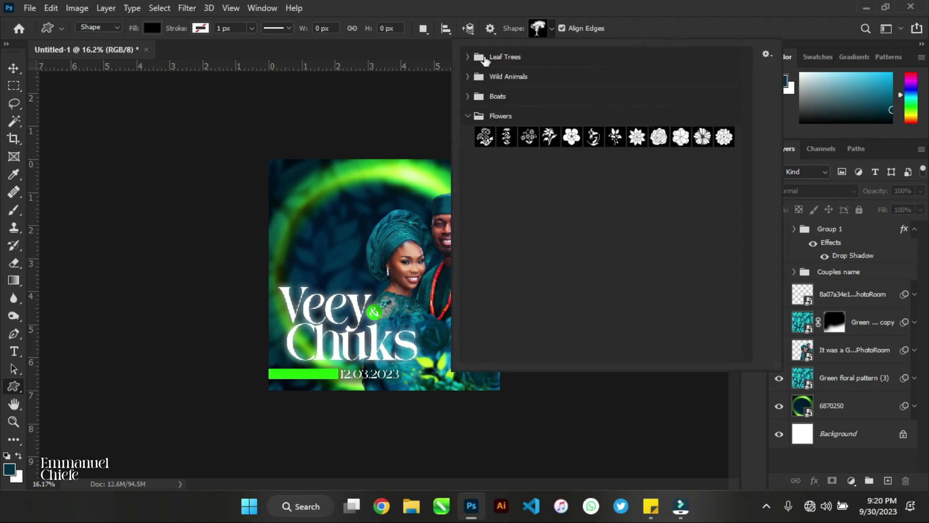
click(475, 119)
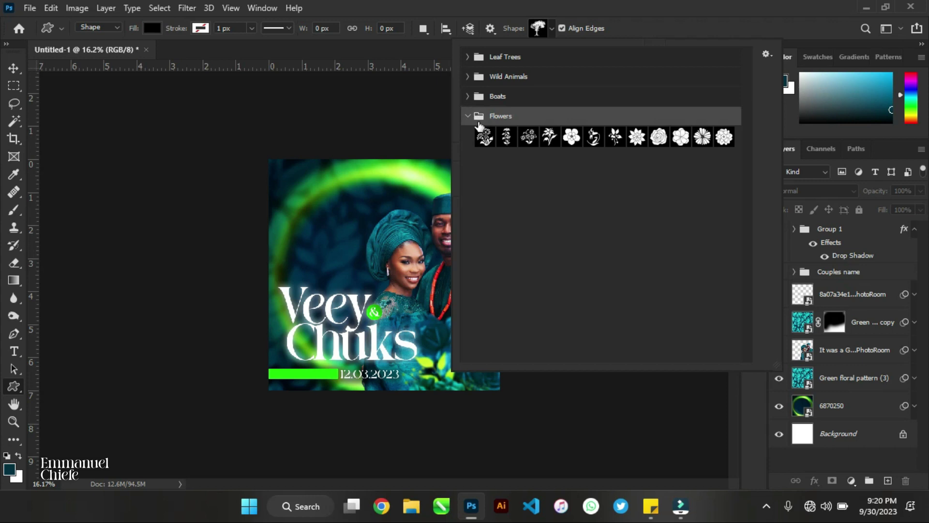
click(468, 117)
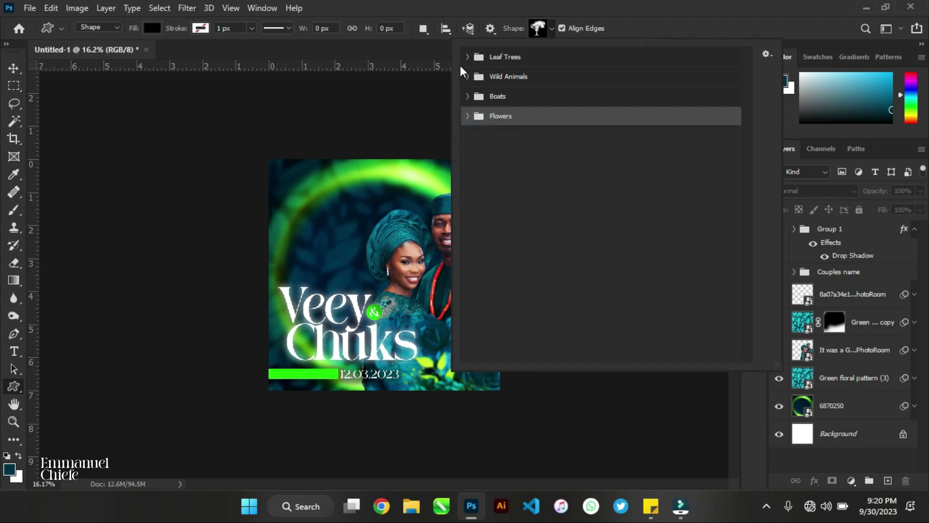
click(466, 58)
click(468, 58)
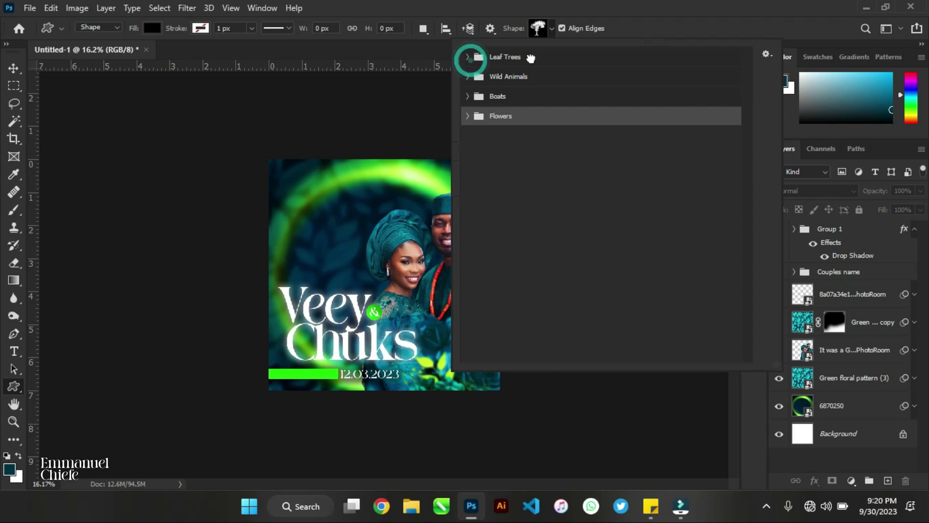
Duplicate the couple photo layer and move the copy to the upper-left part of the flyer
click(20, 70)
ctrl+click(457, 239)
drag(457, 240, 456, 241)
key(ctrl+j)
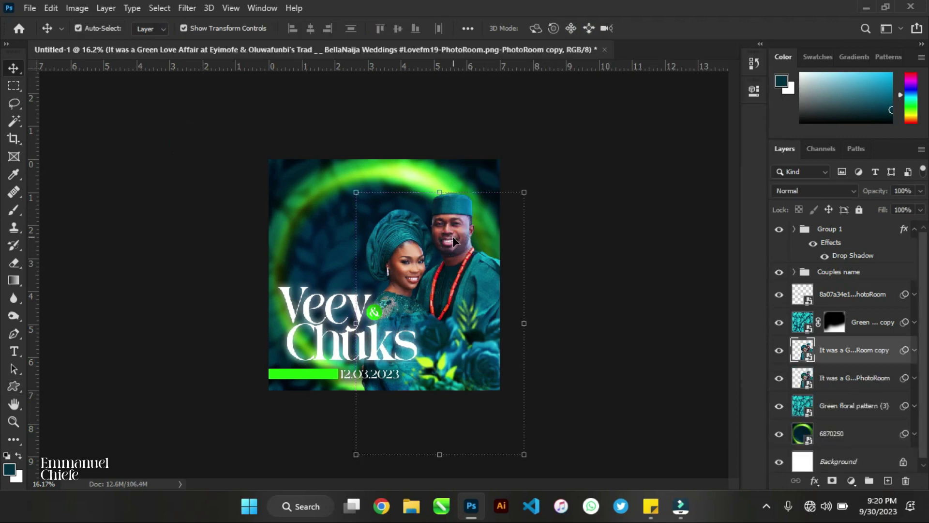
drag(452, 235, 338, 202)
Rasterize the copied couple photo layer and desaturate it to black and white
click(103, 9)
click(103, 8)
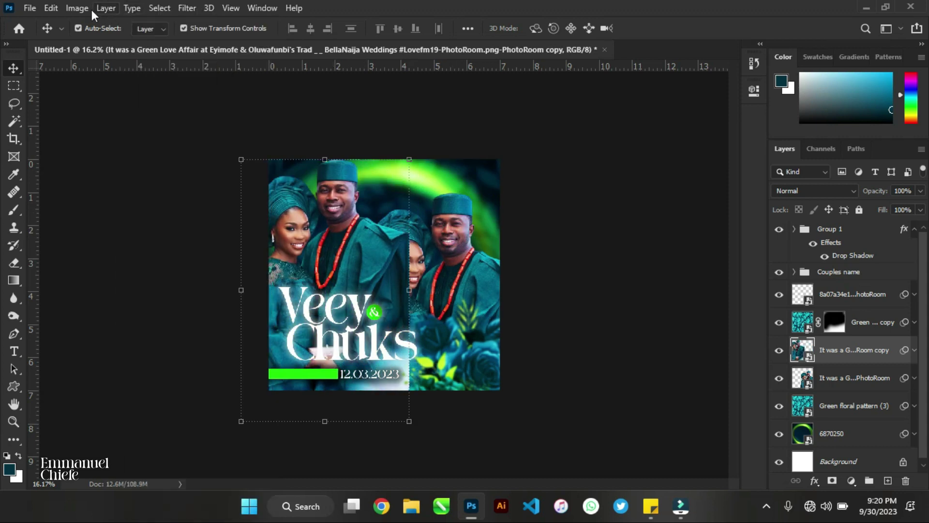
click(80, 9)
click(123, 45)
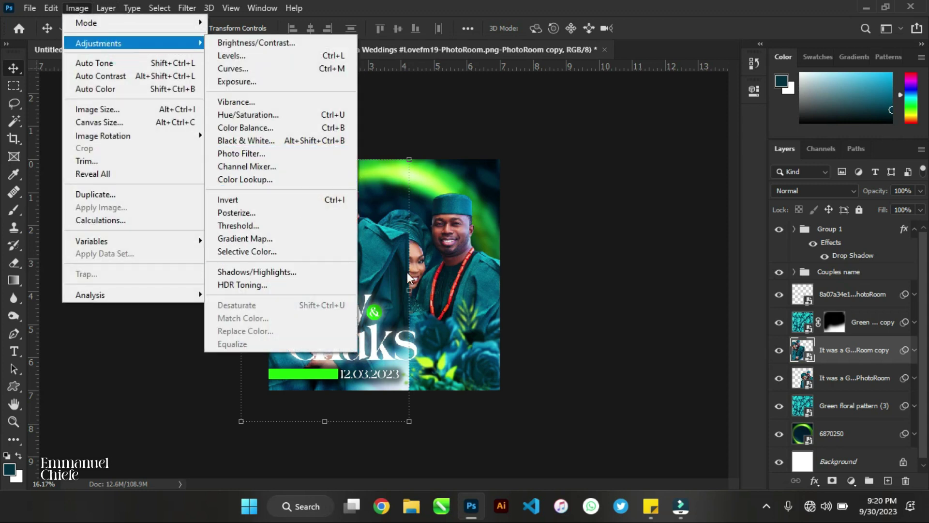
right_click(846, 347)
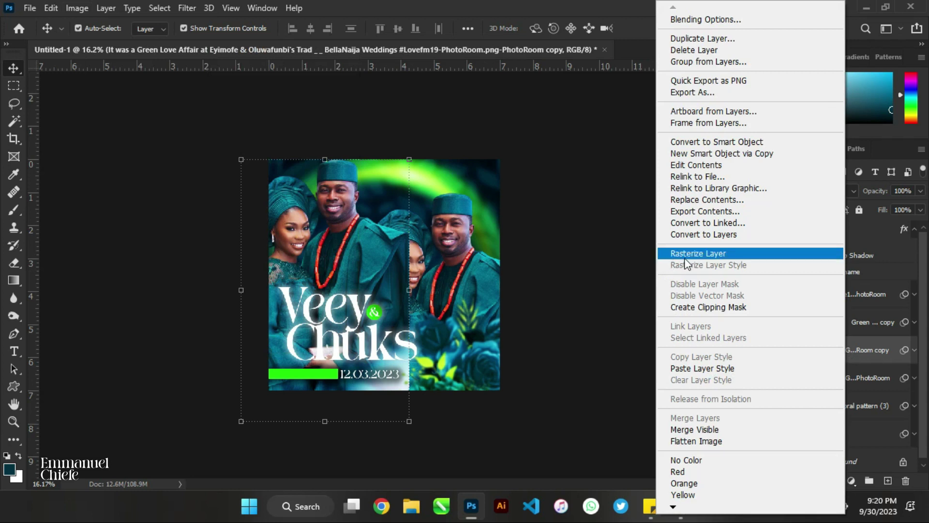
click(684, 258)
click(72, 7)
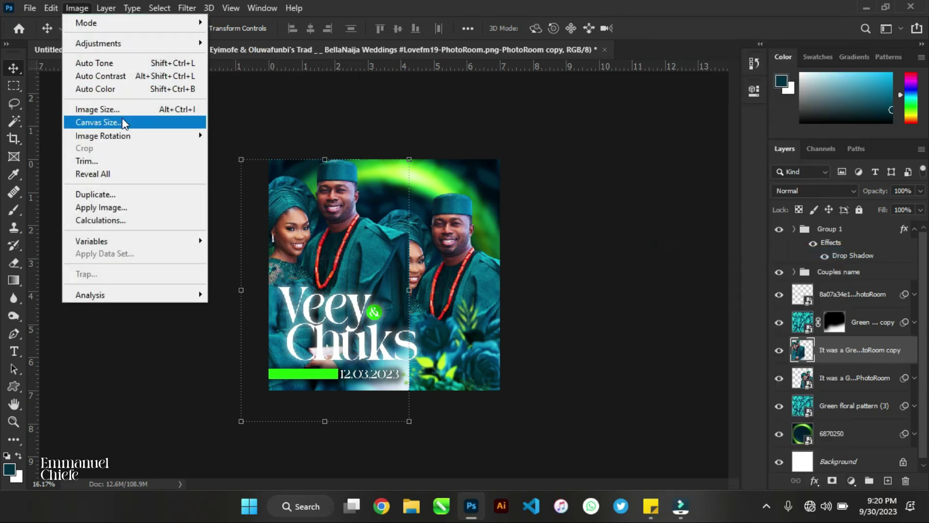
click(167, 43)
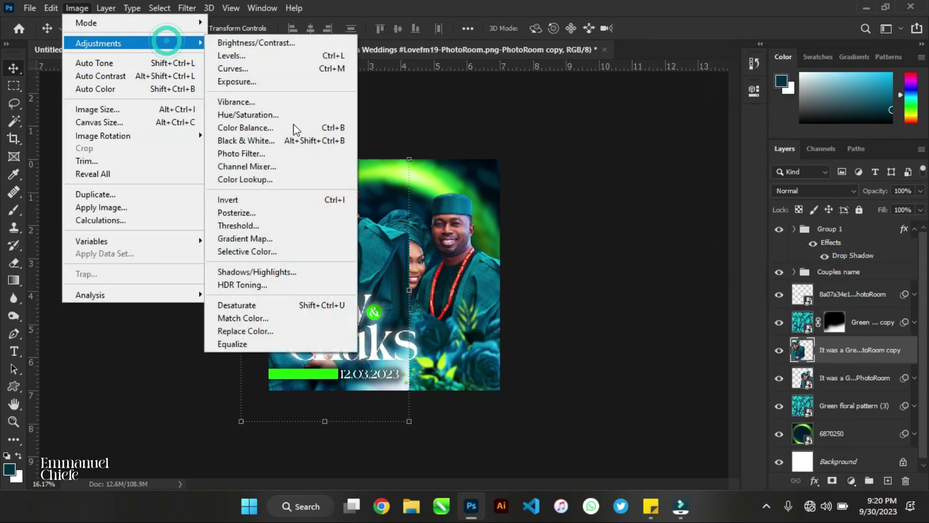
click(291, 305)
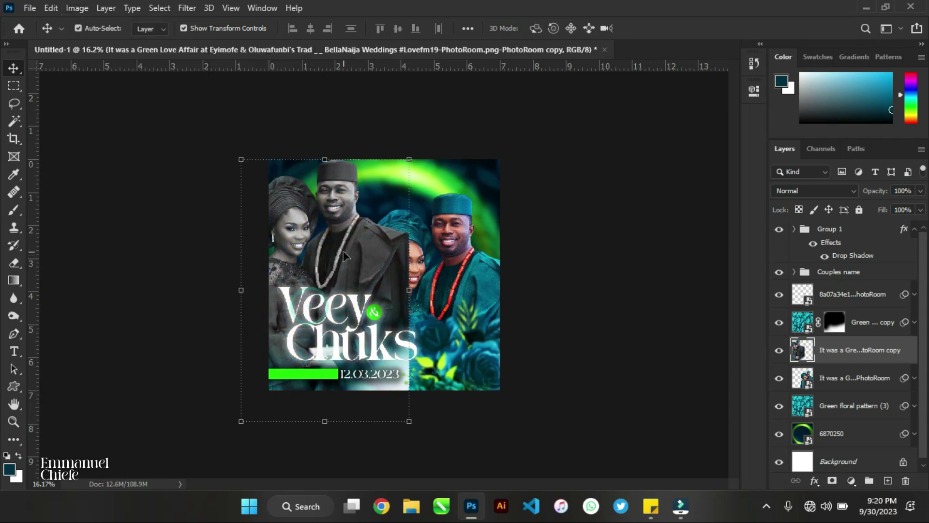
Increase the contrast of the black-and-white photo copy with Curves, raising the upper part of the curve and adjusting a second point in the shadows
key(ctrl+m)
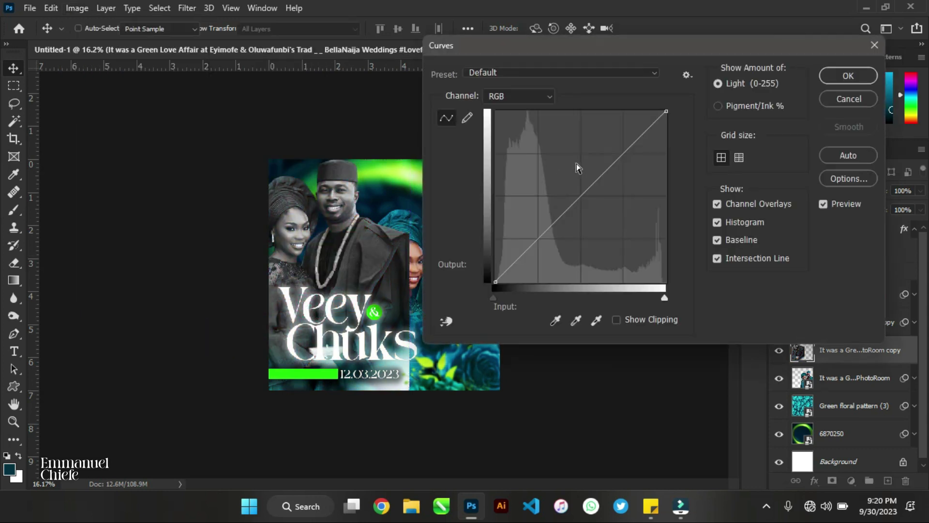
drag(605, 171, 604, 151)
mouse_move(557, 208)
mouse_down()
mouse_move(567, 230)
mouse_move(550, 208)
mouse_move(555, 217)
mouse_up()
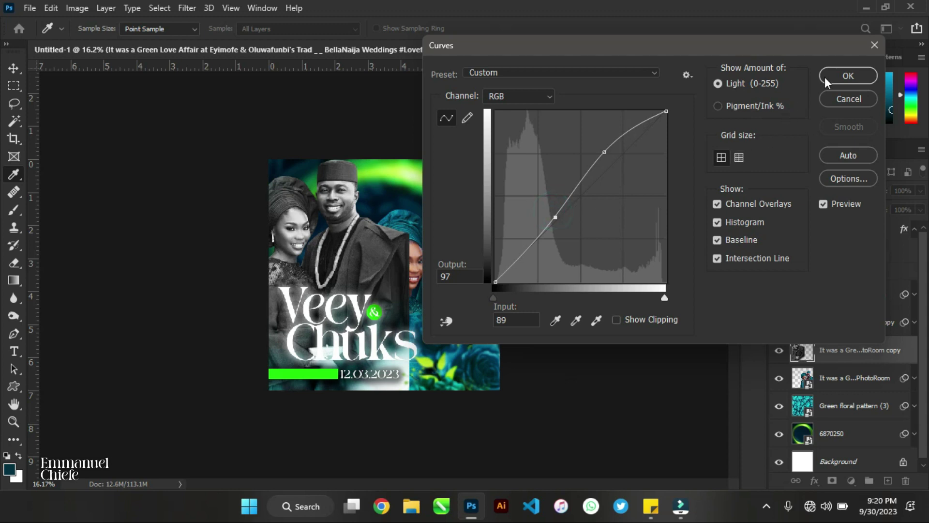
drag(555, 217, 559, 221)
click(847, 76)
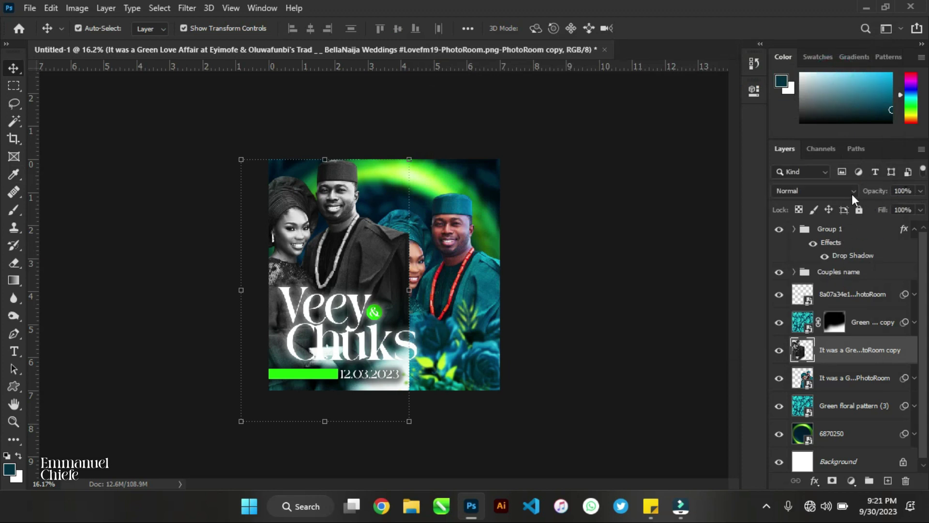
Lower the black-and-white photo copy's opacity to 25% and move its layer below the original couple photo layer
click(920, 191)
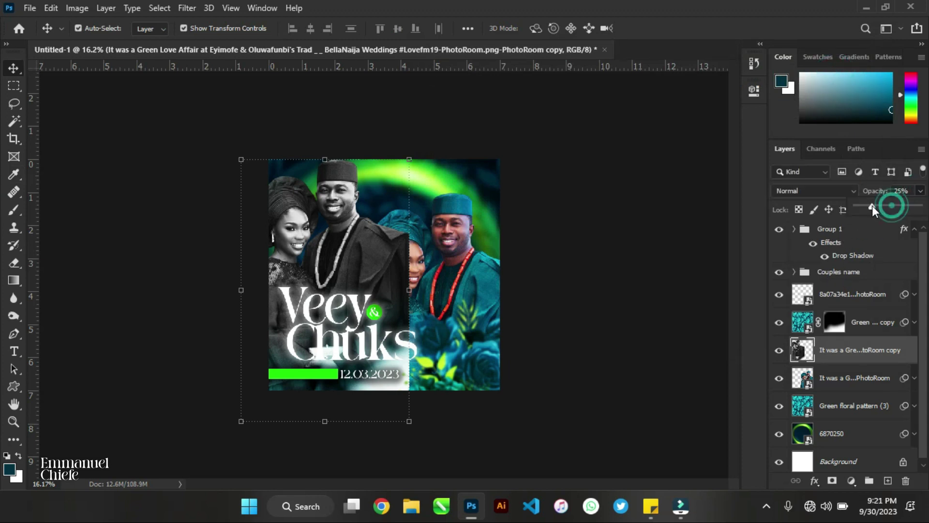
click(872, 205)
drag(831, 346, 831, 393)
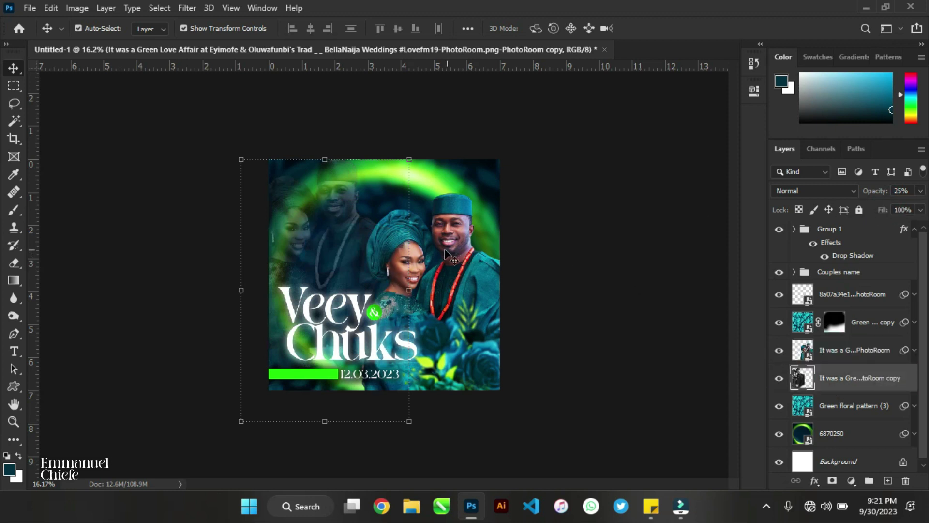
Flip the faded photo copy horizontally at about 101% height and shift it further into the flyer's upper-left corner, partly off the canvas
drag(317, 217, 350, 184)
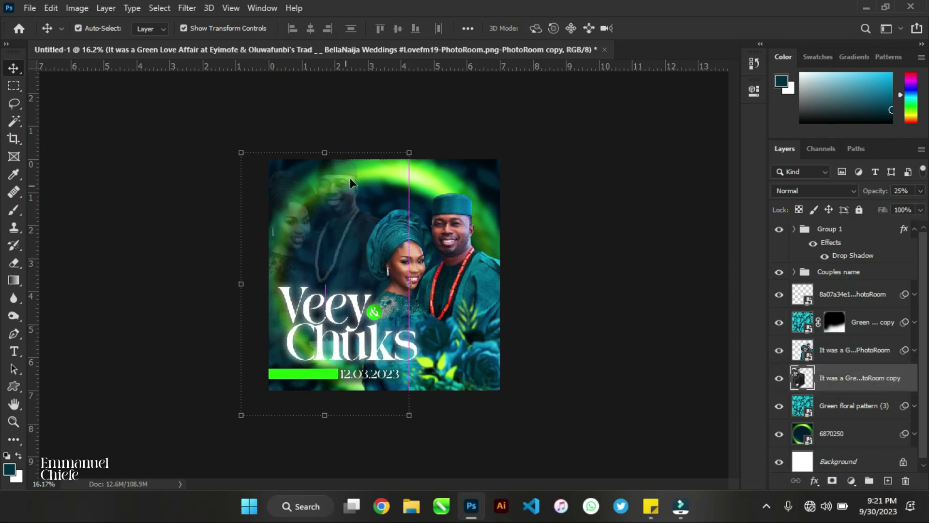
key(ctrl+t)
drag(363, 147, 363, 154)
right_click(335, 193)
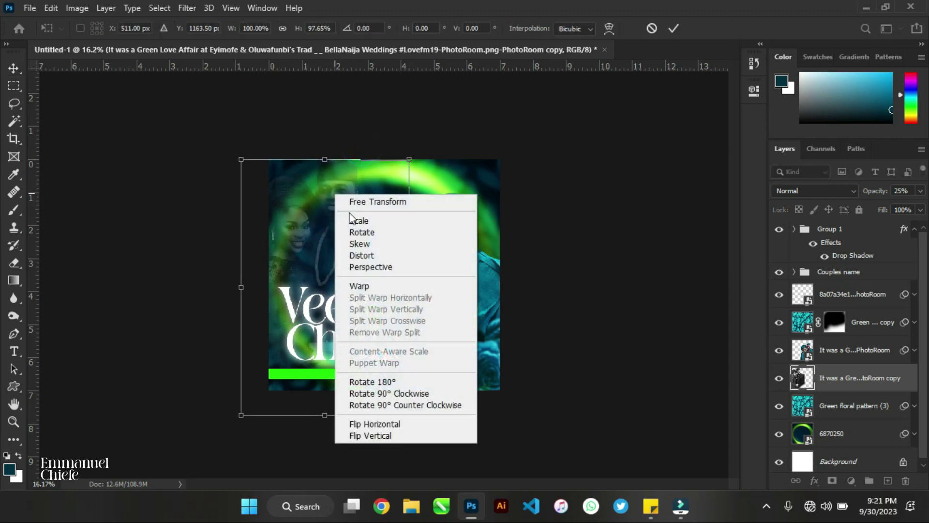
click(382, 424)
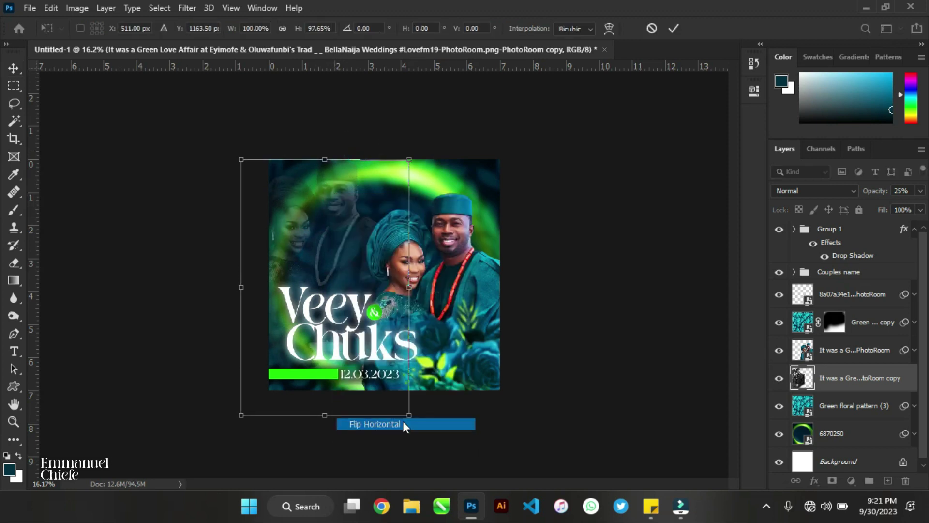
drag(327, 153, 328, 146)
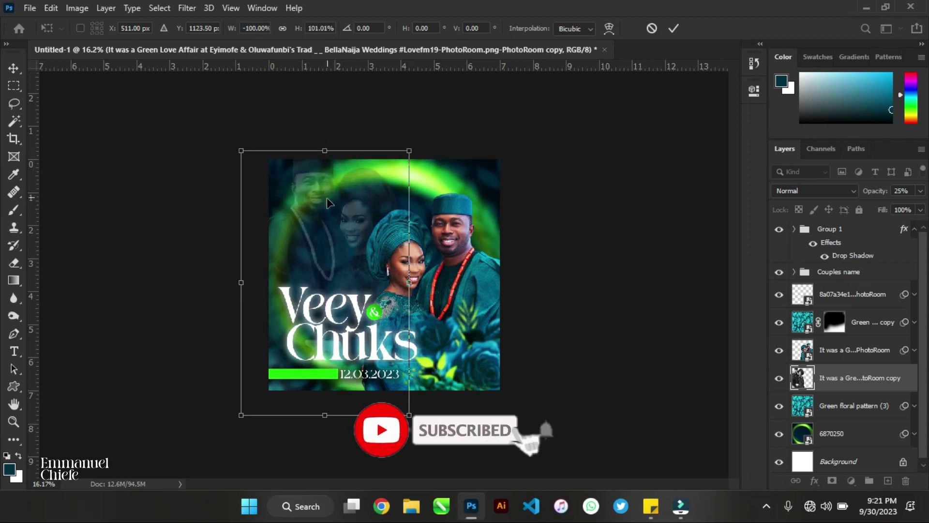
key(Return)
drag(323, 228, 288, 219)
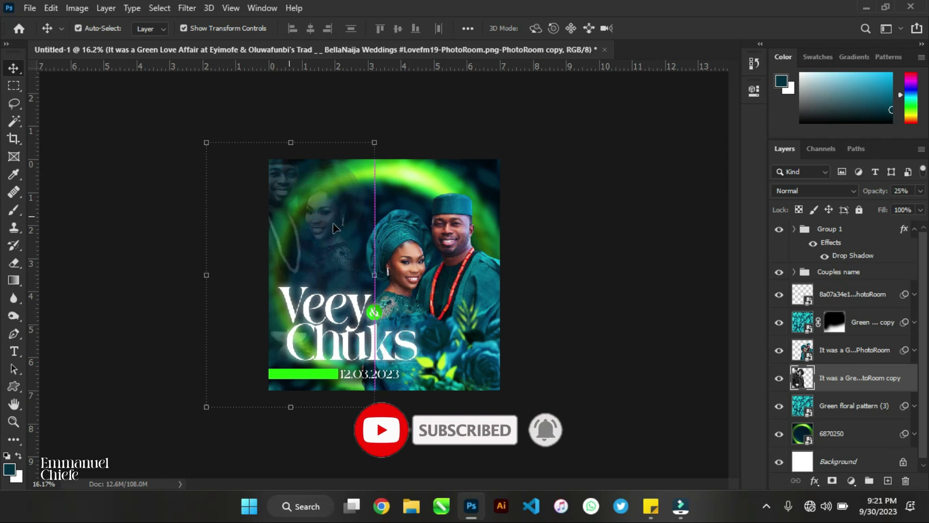
click(608, 174)
key(ctrl+plus)
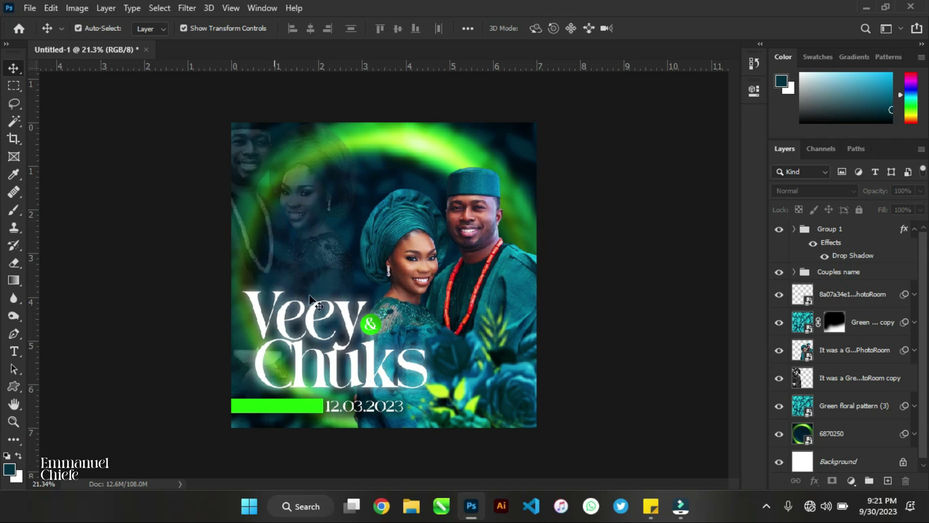
click(330, 328)
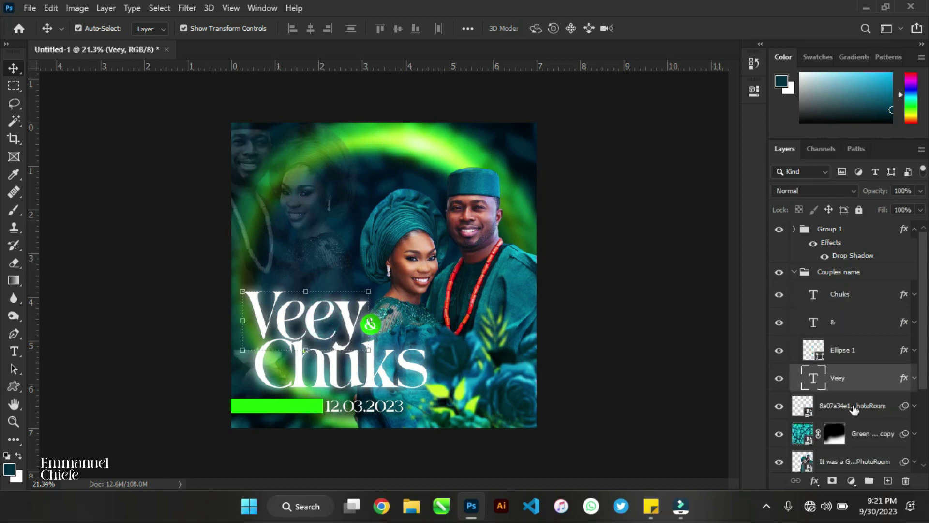
click(835, 272)
key(ctrl+j)
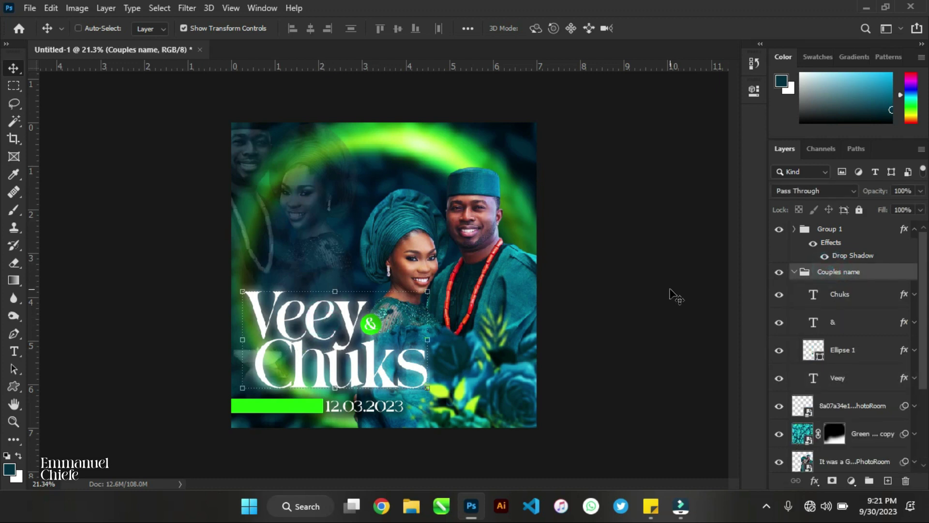
key(ctrl)
drag(331, 333, 363, 161)
key(ctrl+z)
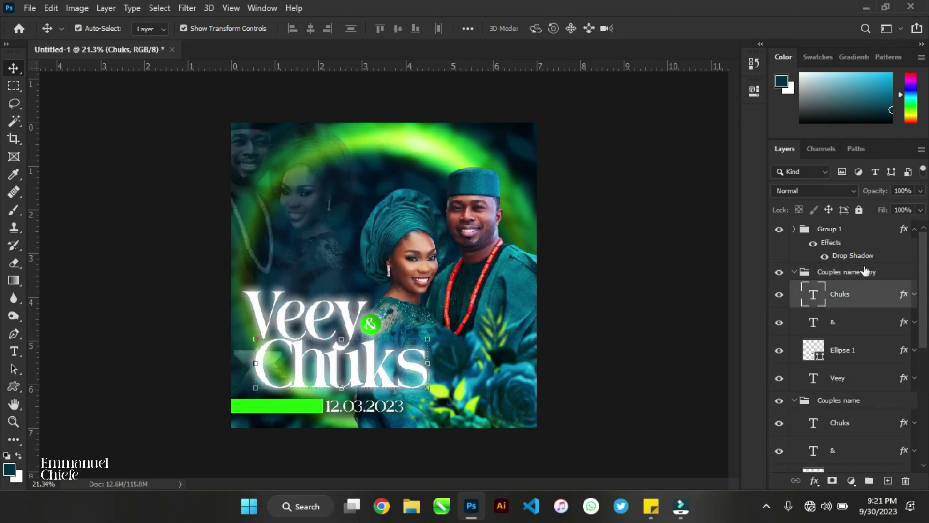
click(847, 273)
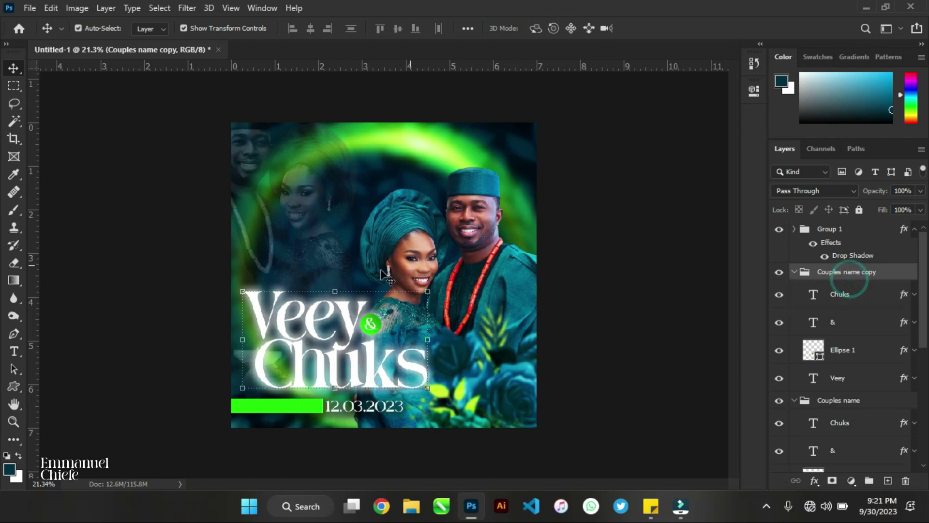
key(ctrl+t)
drag(349, 312, 378, 164)
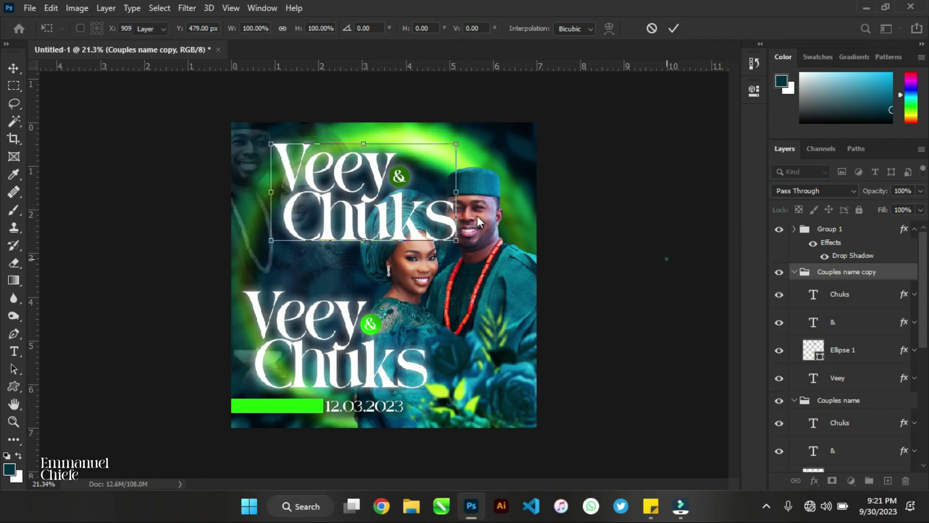
click(857, 378)
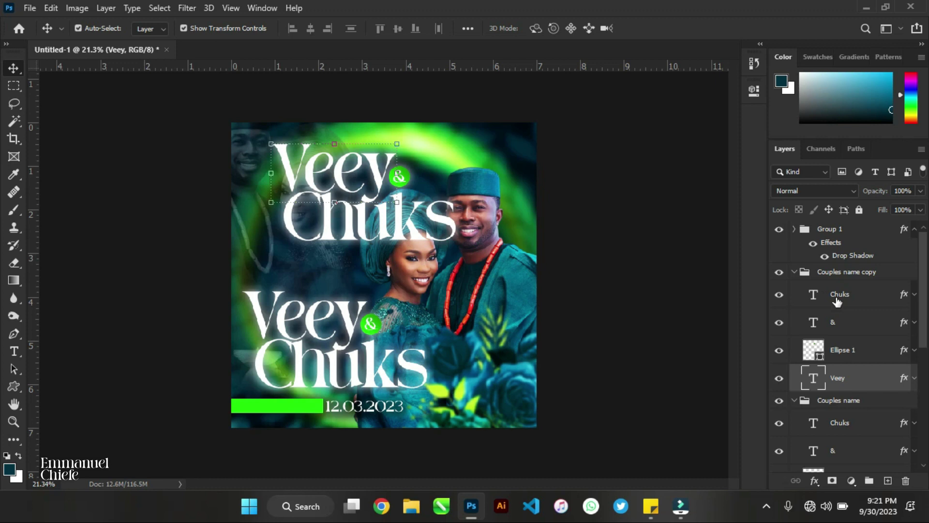
click(839, 272)
key(Delete)
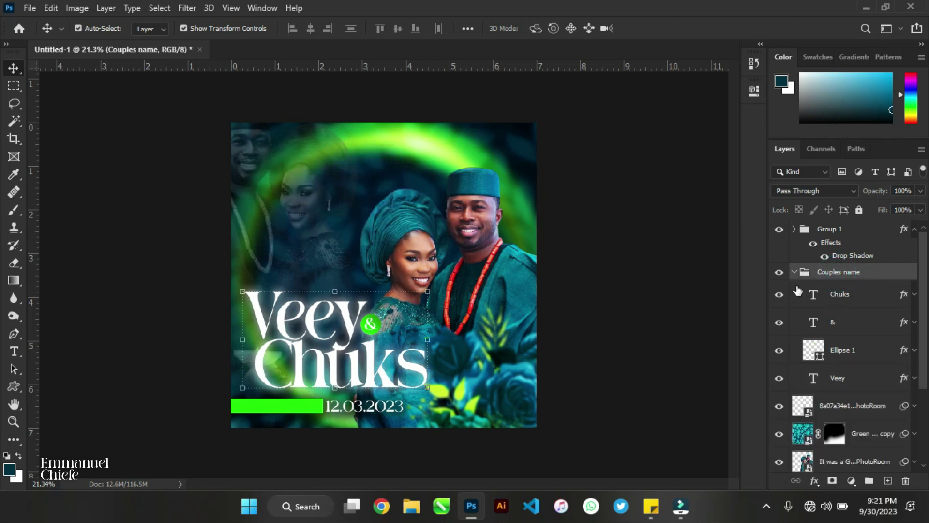
Duplicate the lower name's text layer, move the copy out of the Couples name group, and place it near the flyer's top
click(815, 294)
key(ctrl+j)
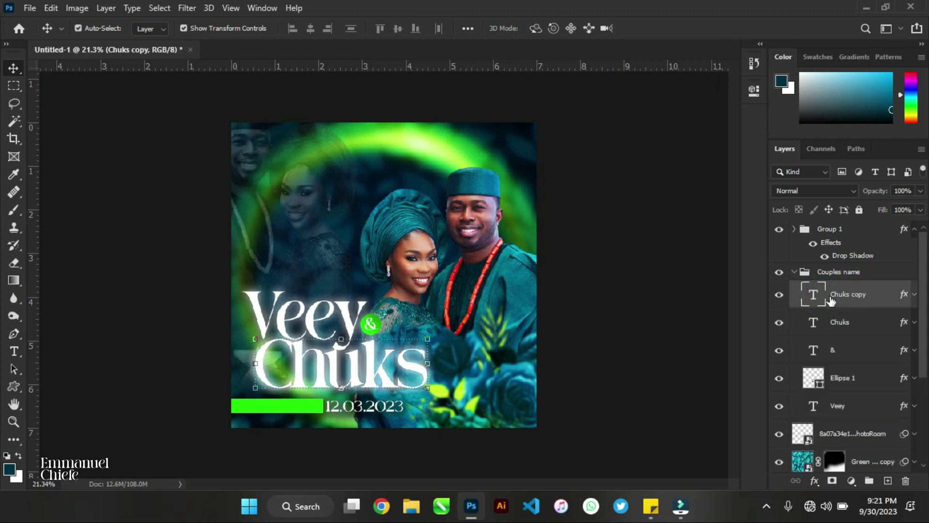
click(834, 296)
drag(834, 294, 840, 264)
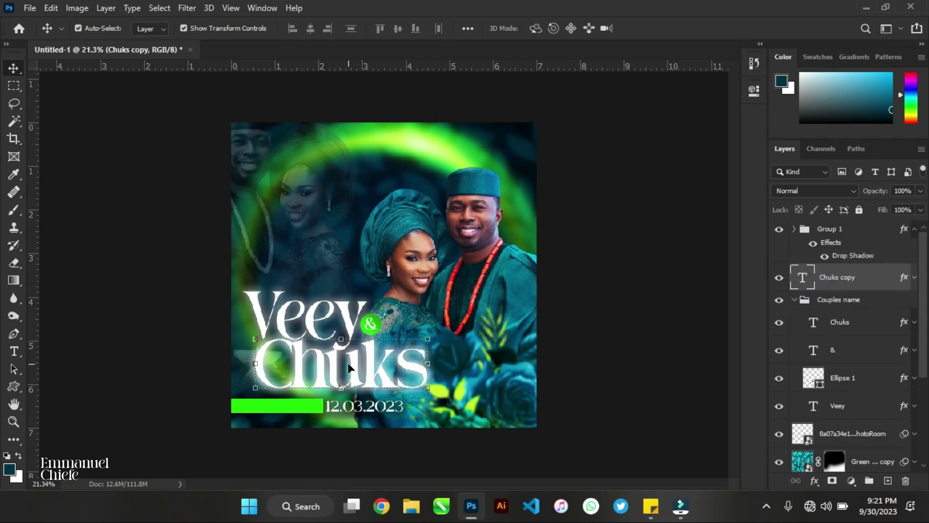
drag(357, 375, 387, 178)
Replace the duplicated text with a lowercase hashtag made of the couple's joined names followed by 2023
double_click(802, 281)
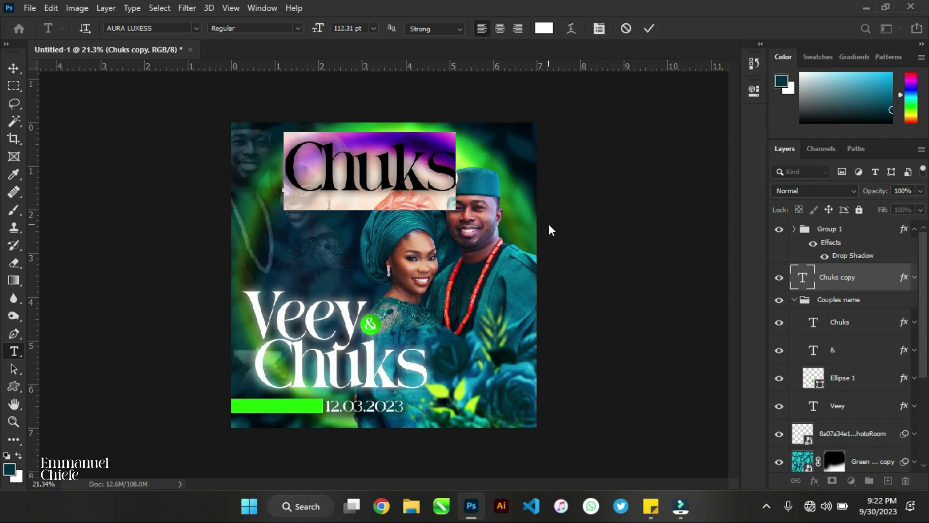
text(#)
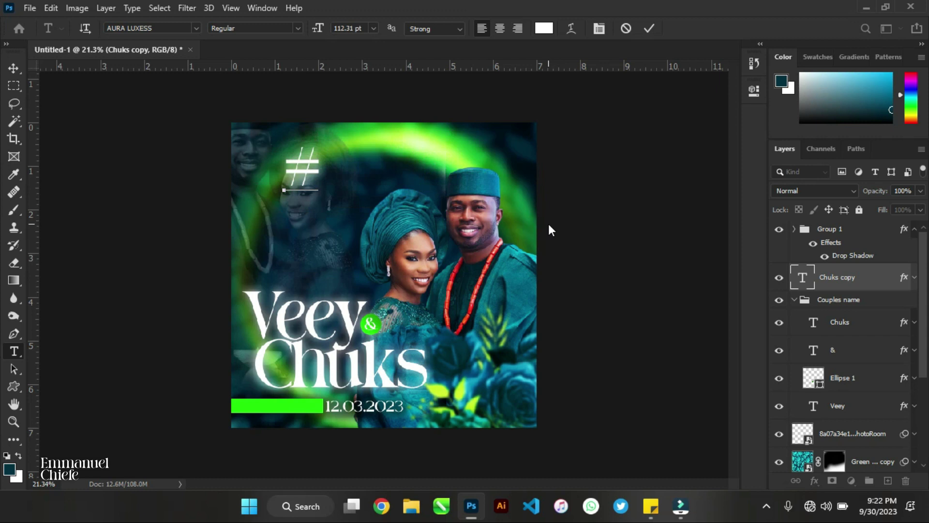
text(vee)
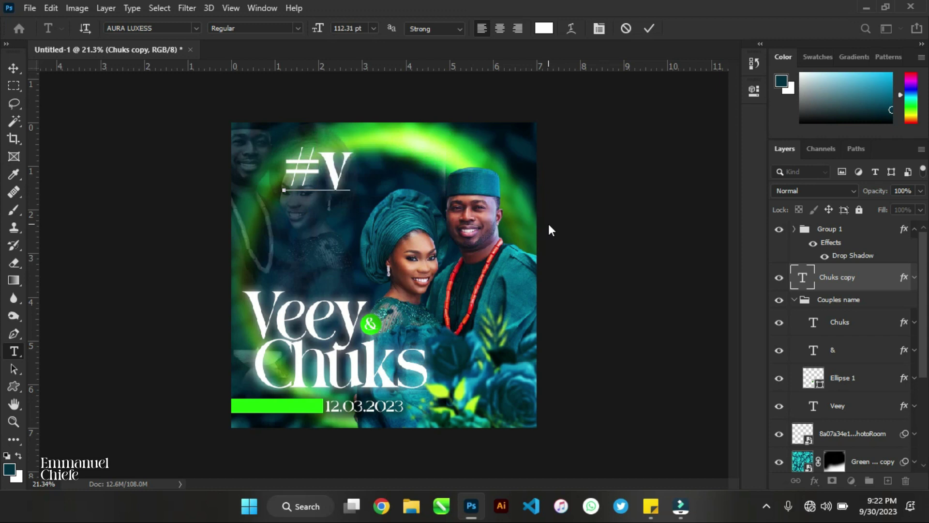
text(y)
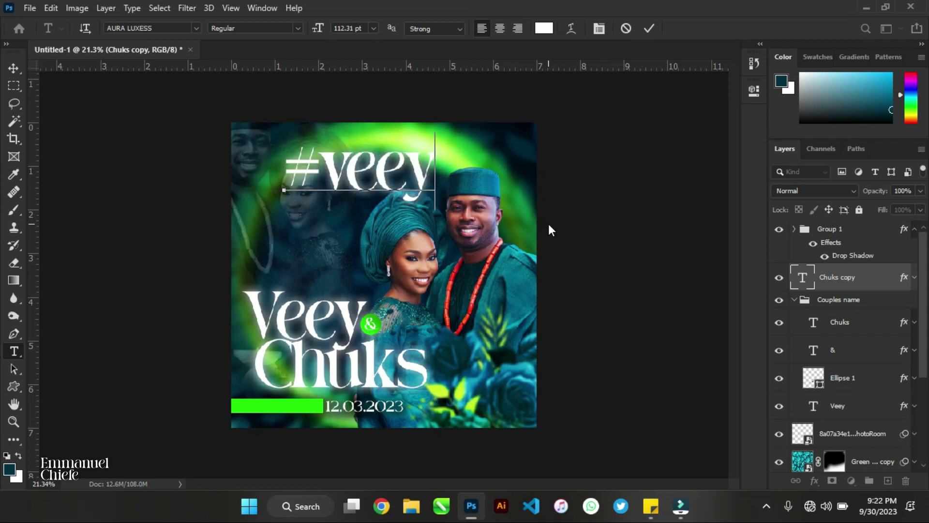
text(chu)
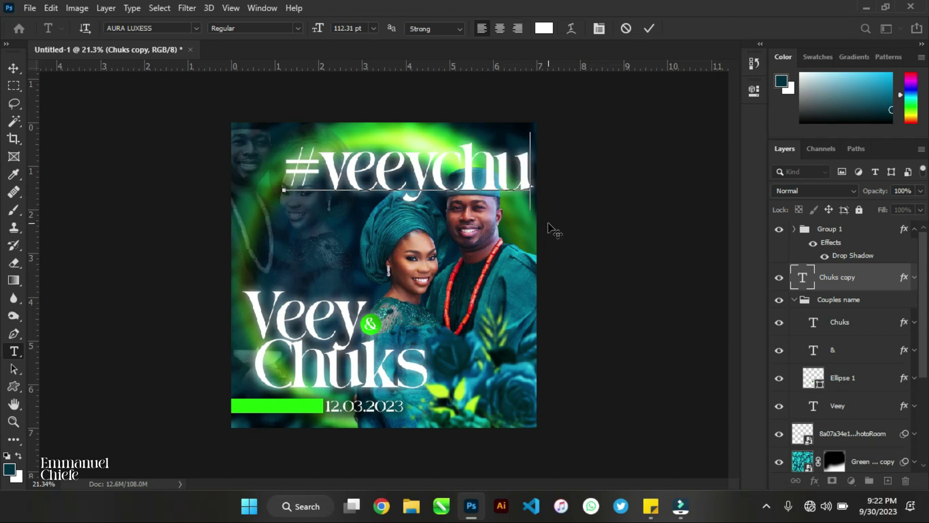
text(ks2023)
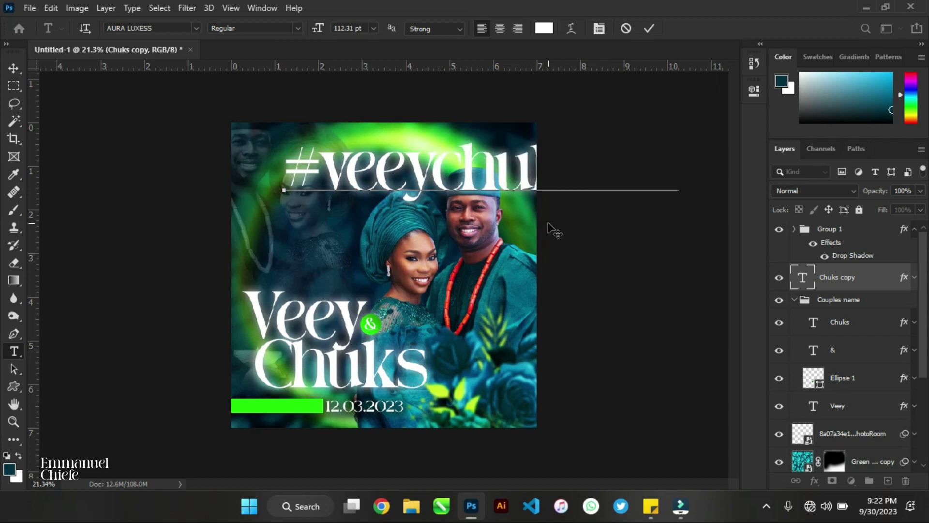
text(3)
click(14, 68)
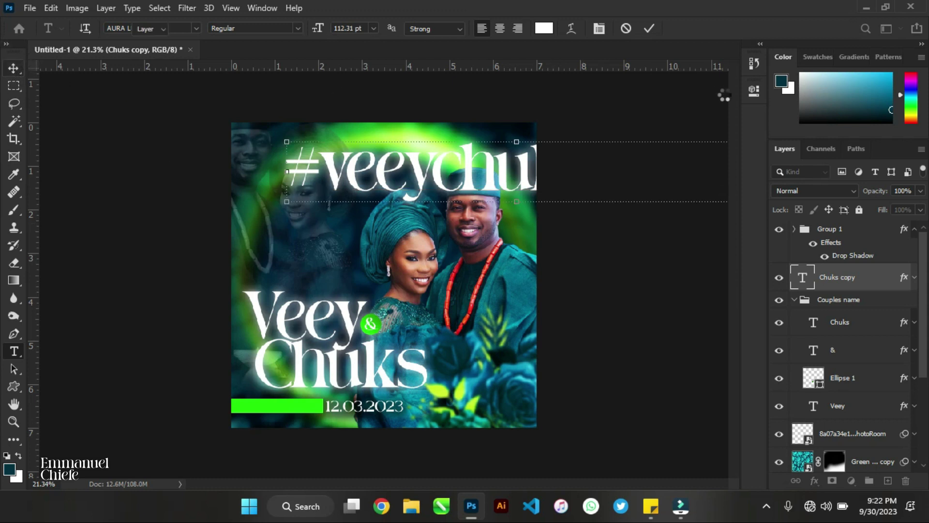
Set the hashtag text's font size to 6 pt
click(754, 90)
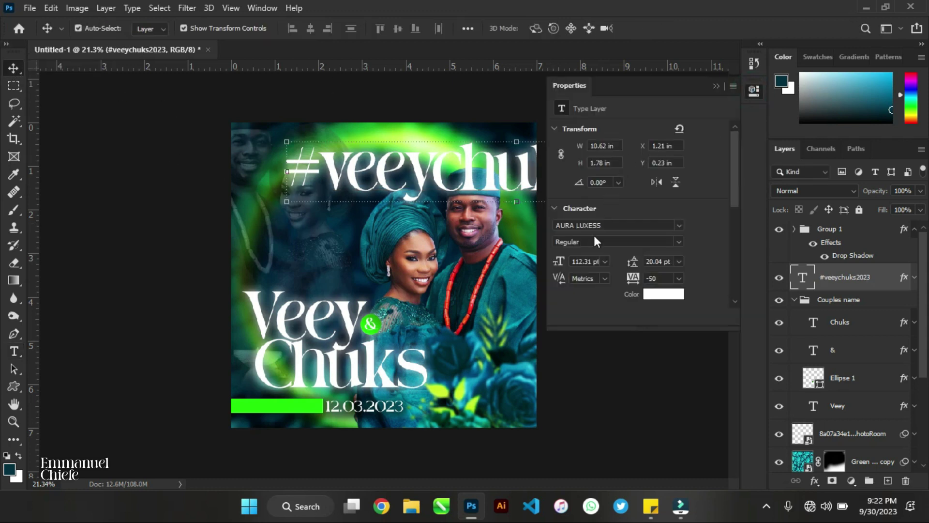
click(605, 261)
click(610, 293)
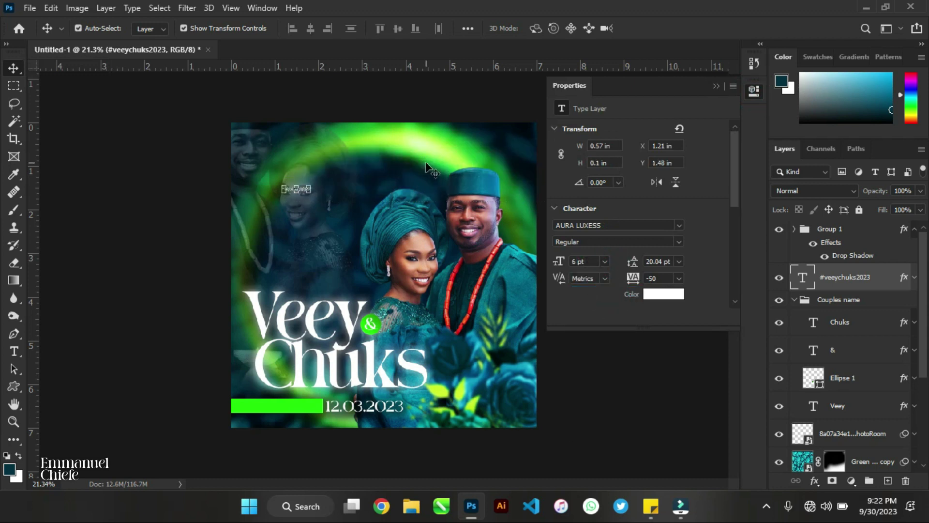
Enlarge the hashtag text to 24 pt and move it up onto the green glow at the flyer's top
click(605, 261)
click(600, 354)
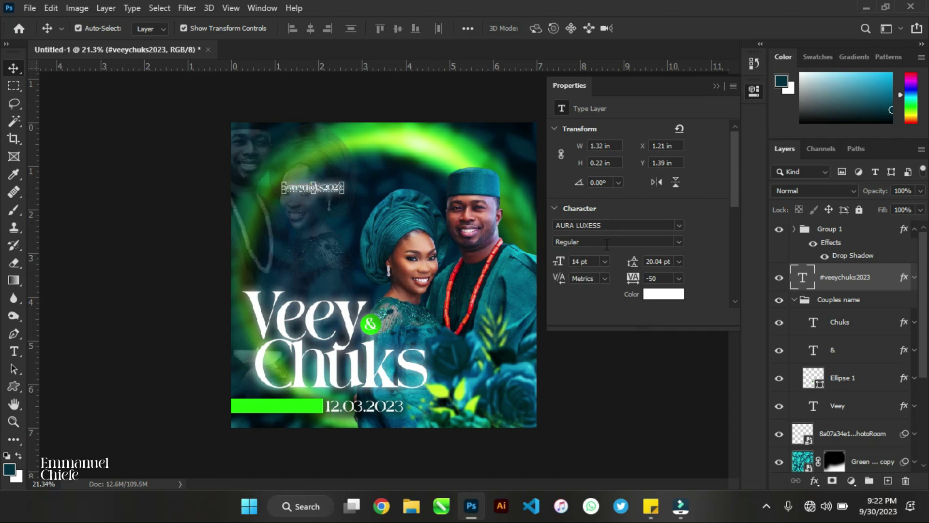
click(604, 261)
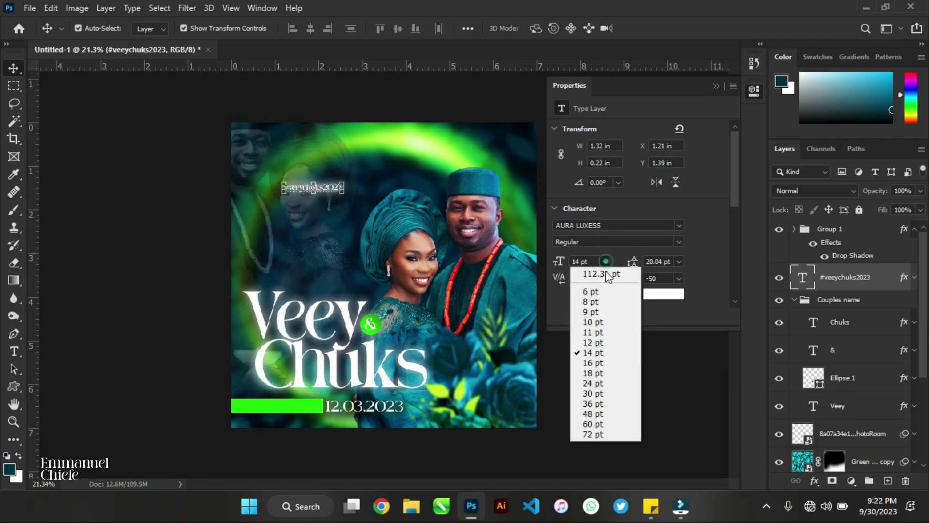
click(605, 382)
drag(363, 195, 415, 154)
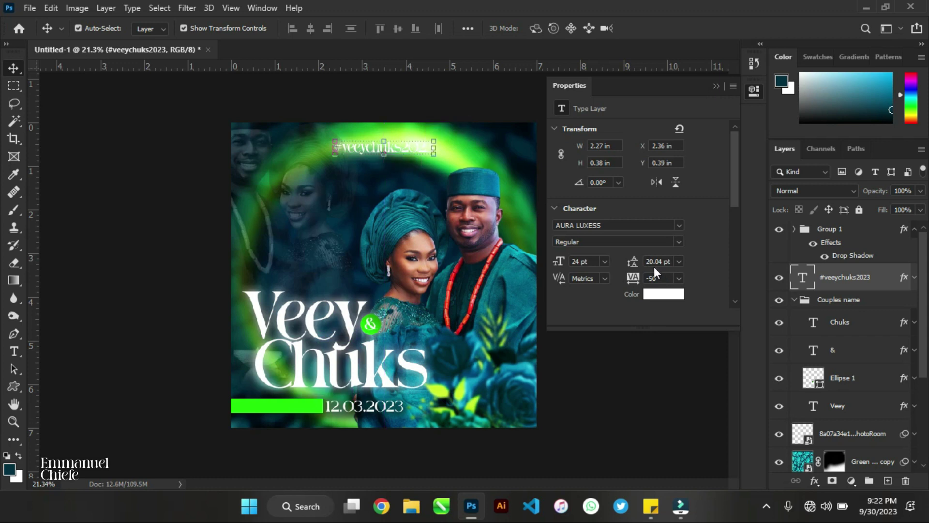
Widen the hashtag's letter spacing to a tracking value of 320
drag(633, 278, 789, 290)
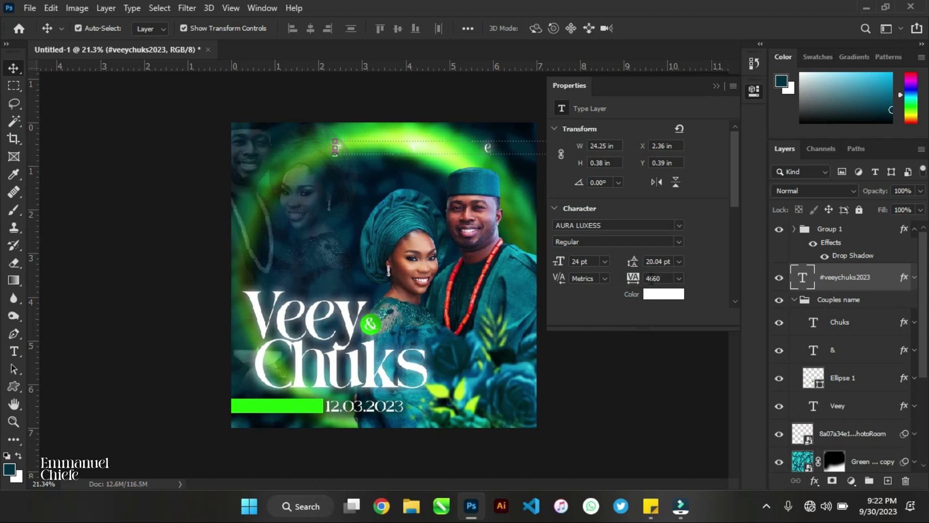
mouse_move(638, 283)
mouse_down()
mouse_move(624, 281)
mouse_move(643, 279)
mouse_up()
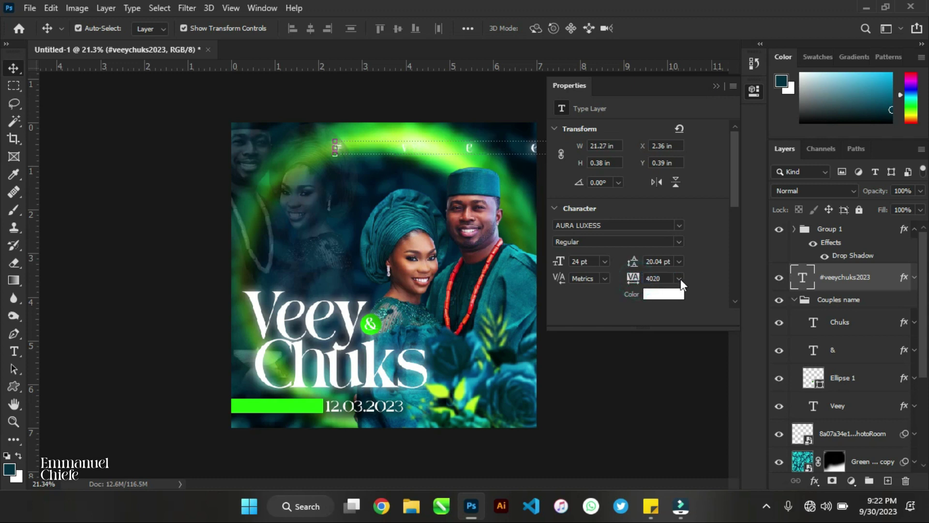
click(679, 276)
click(672, 439)
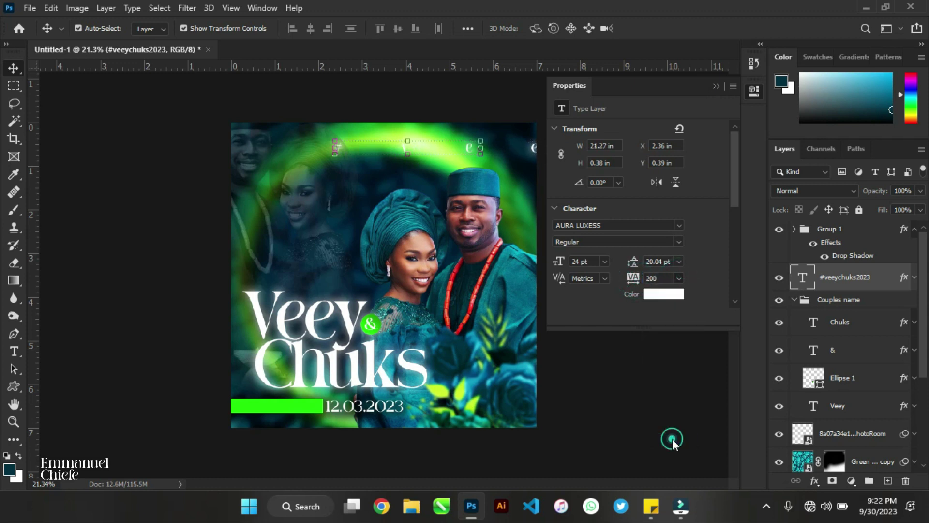
drag(640, 282, 651, 280)
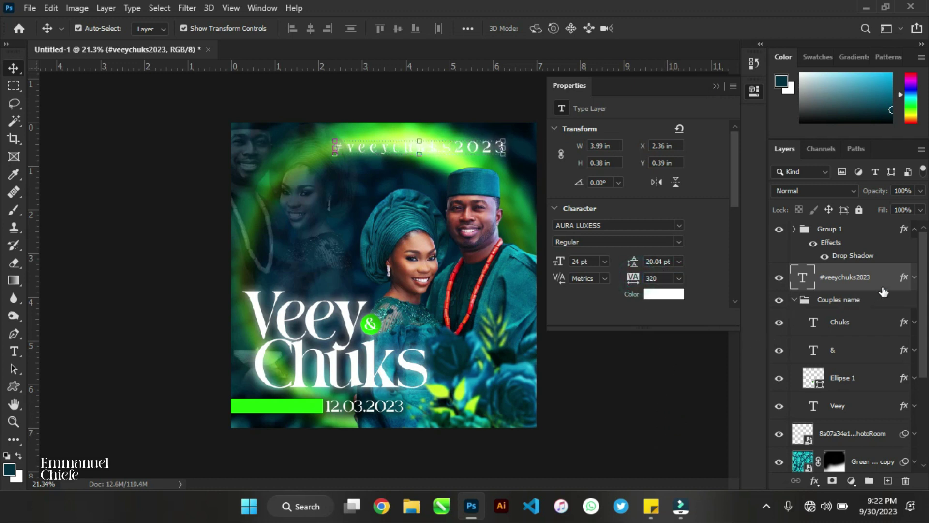
Reduce the hashtag's font size to 18 pt and centre it near the flyer's top edge, at about X 2.01 in, Y 0.29 in
click(913, 277)
click(803, 297)
drag(430, 148, 394, 150)
click(604, 262)
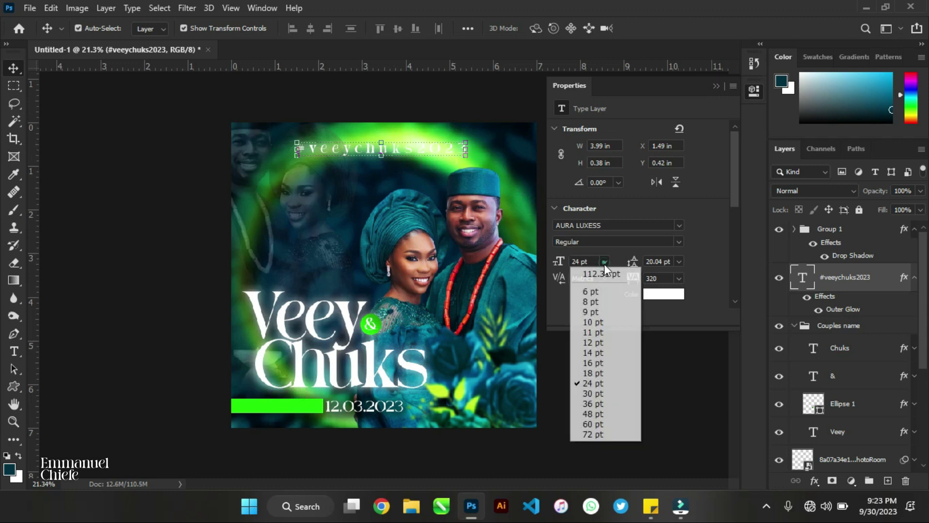
click(602, 368)
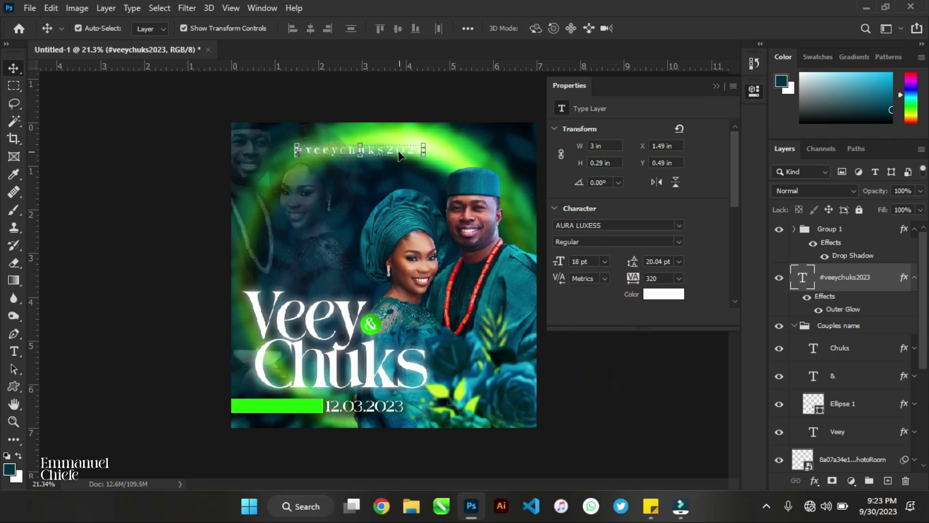
mouse_move(408, 150)
mouse_down()
mouse_move(426, 150)
mouse_move(417, 176)
mouse_move(424, 147)
mouse_up()
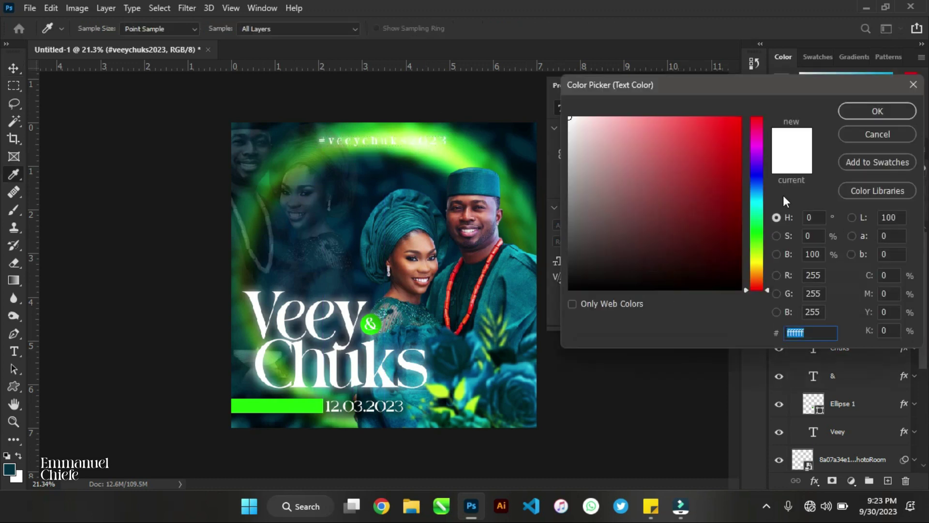
Change the hashtag's text color to dark navy blue #00253f and deselect the layer
drag(758, 179, 760, 202)
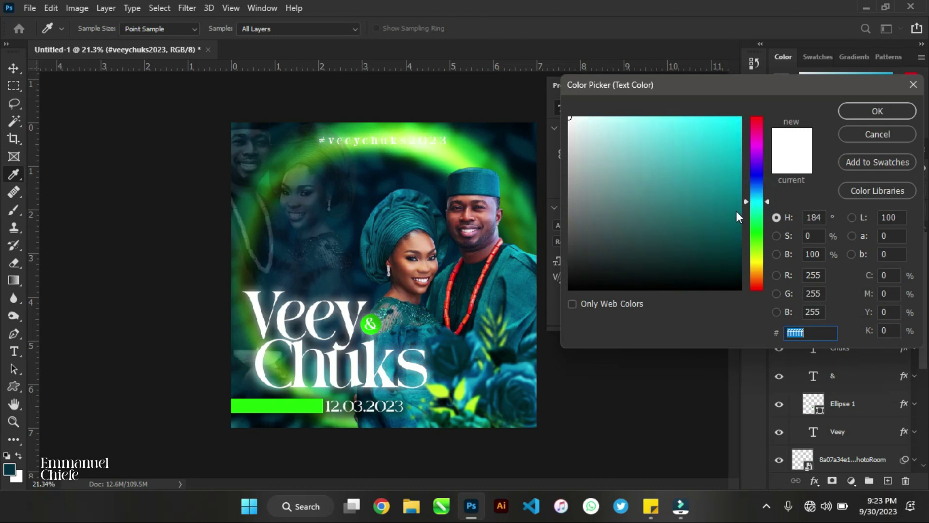
click(734, 213)
drag(748, 247, 746, 247)
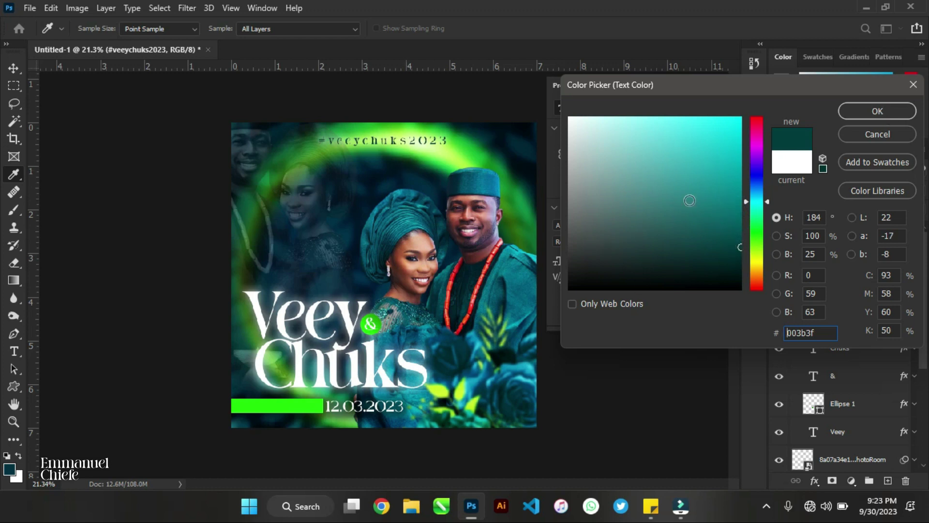
drag(756, 199, 754, 190)
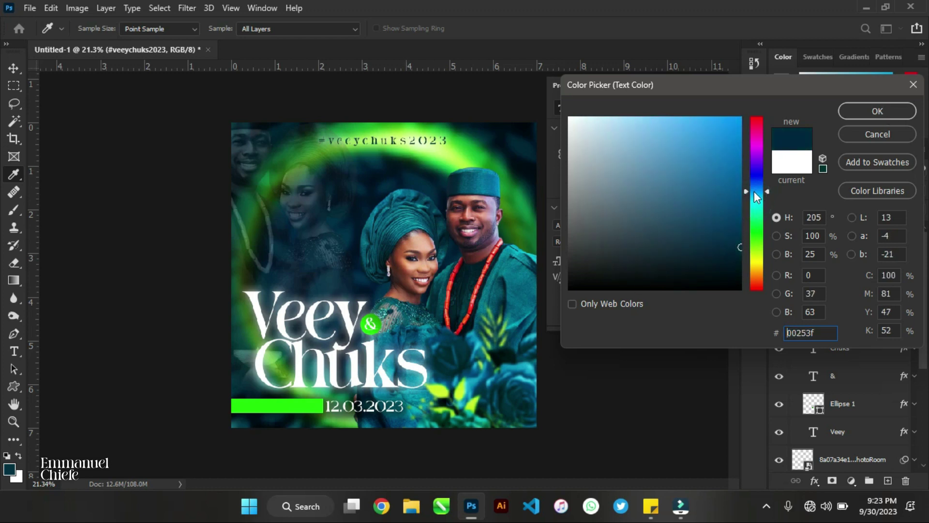
click(868, 111)
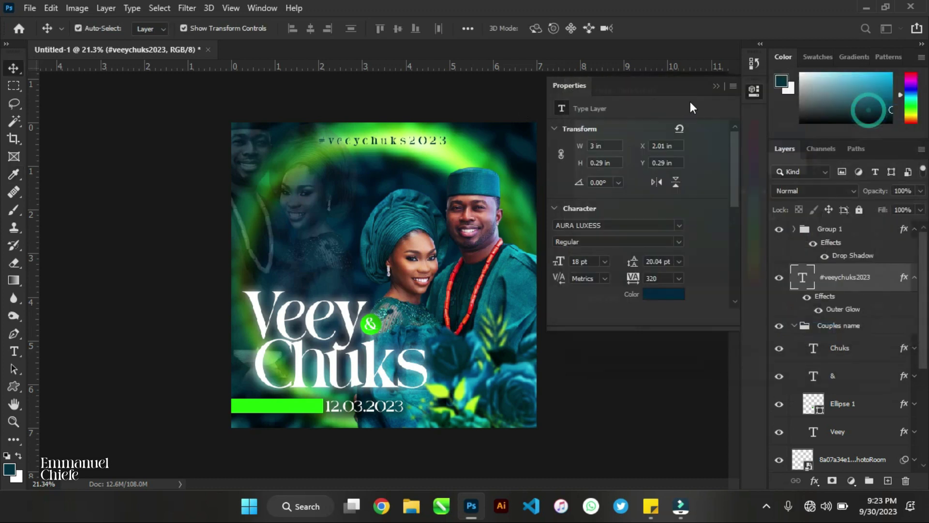
click(719, 89)
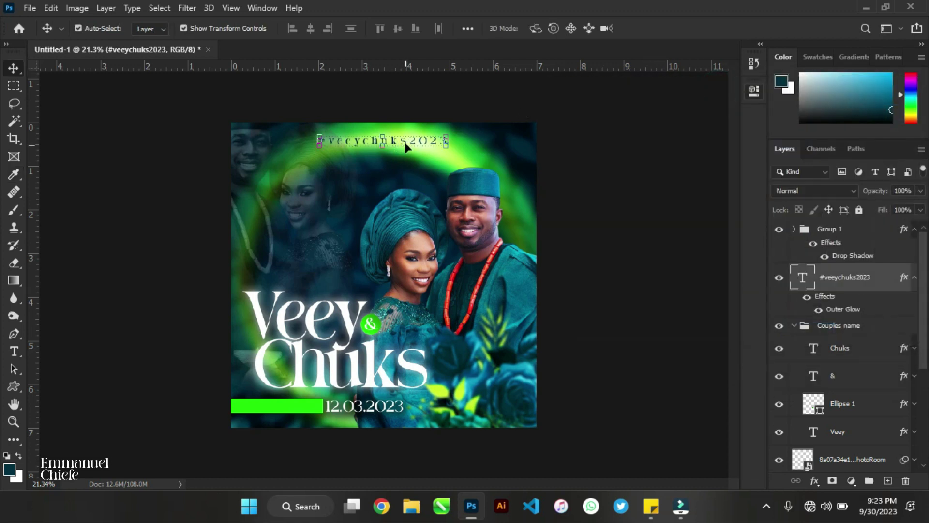
click(650, 203)
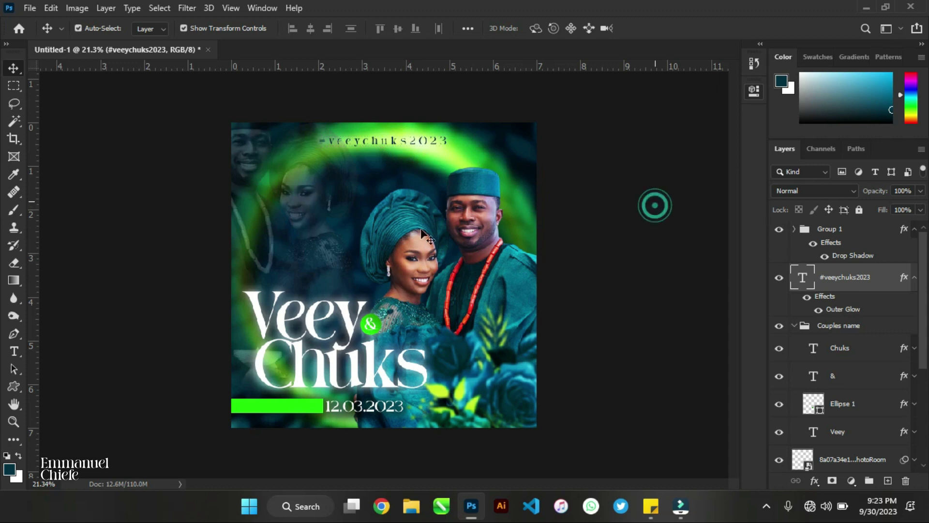
scroll(408, 231, up, 2)
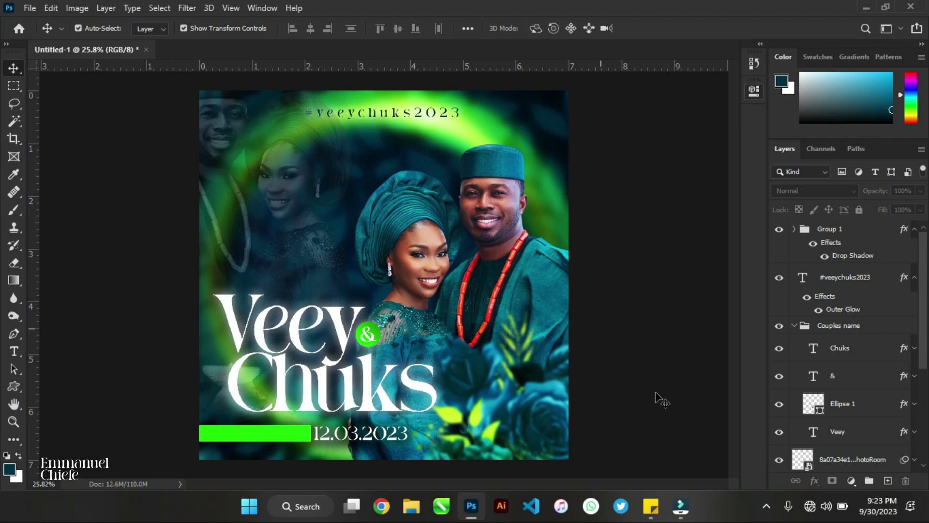
Add a Gradient Map adjustment layer above all other layers of the flyer
scroll(816, 340, down, 5)
click(852, 482)
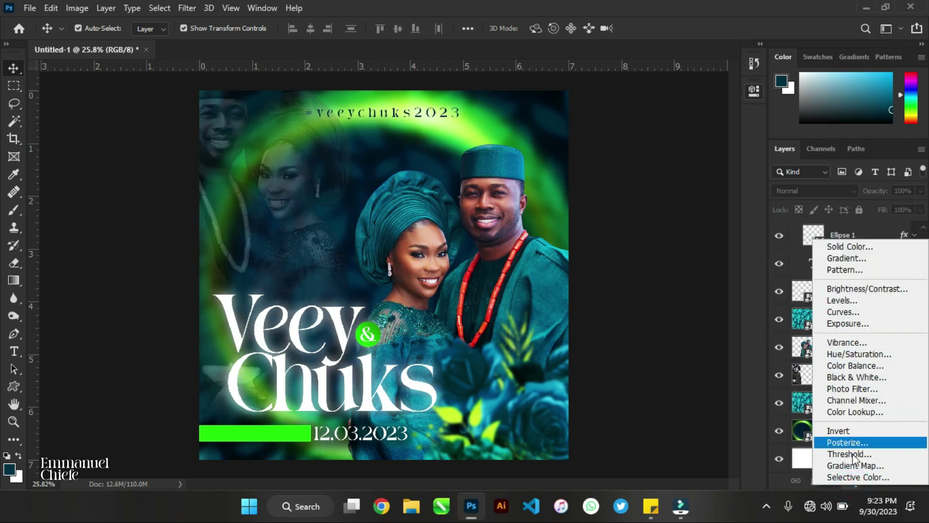
click(854, 466)
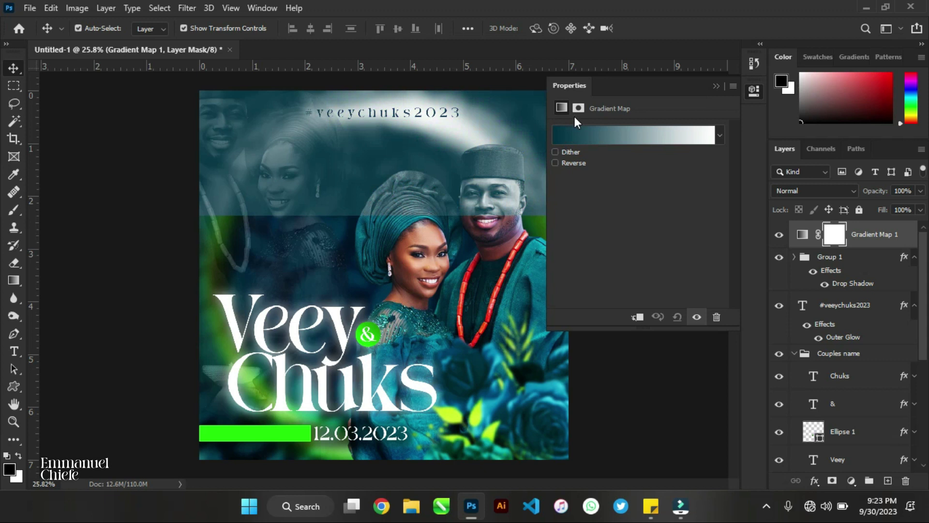
Apply the Orange_05 yellow-to-red preset from the Oranges gradients to the Gradient Map
click(582, 137)
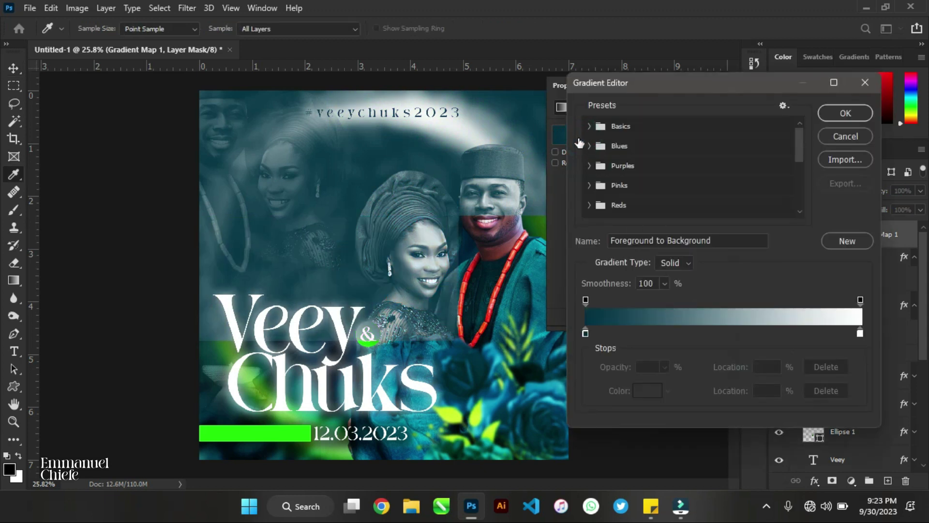
scroll(623, 167, down, 2)
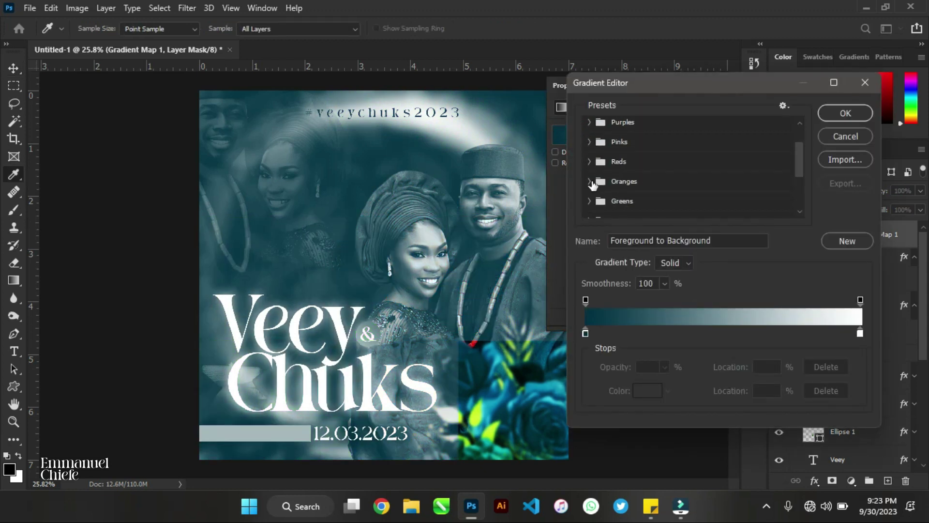
click(590, 181)
scroll(674, 204, down, 1)
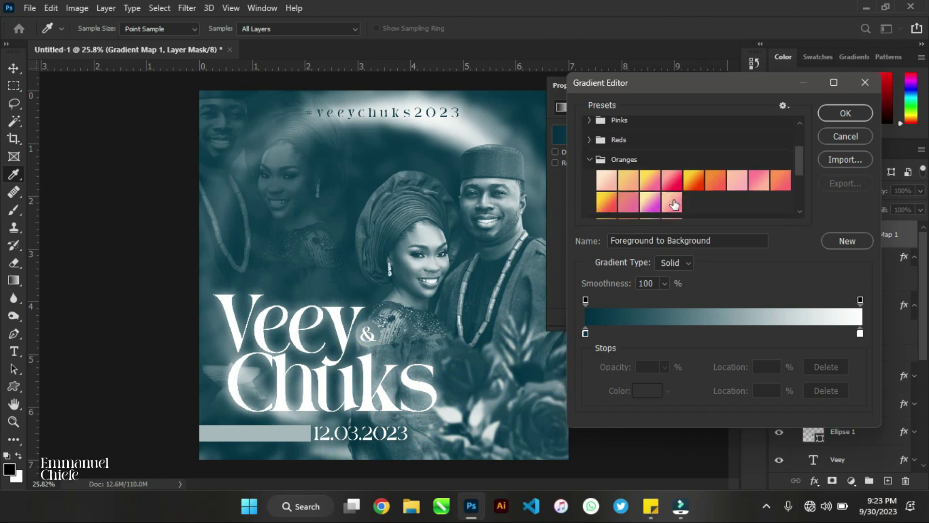
click(699, 188)
click(829, 116)
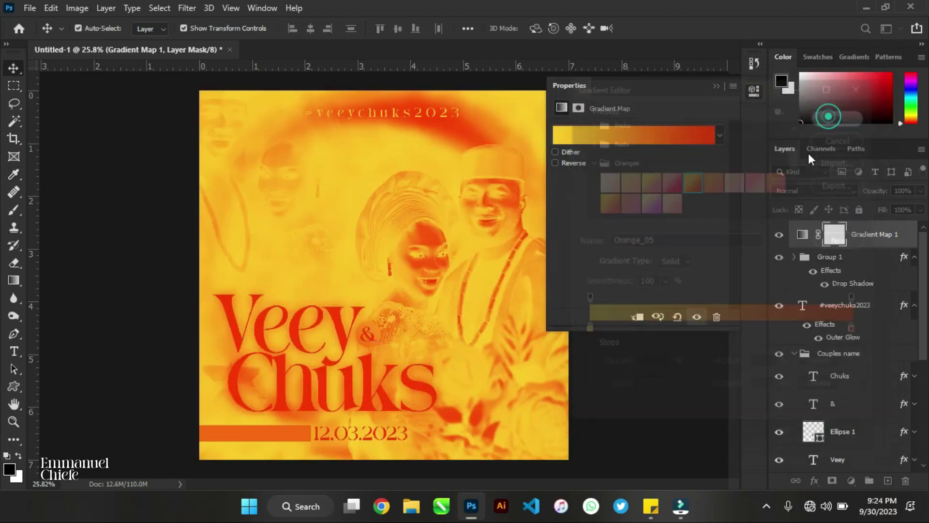
click(719, 87)
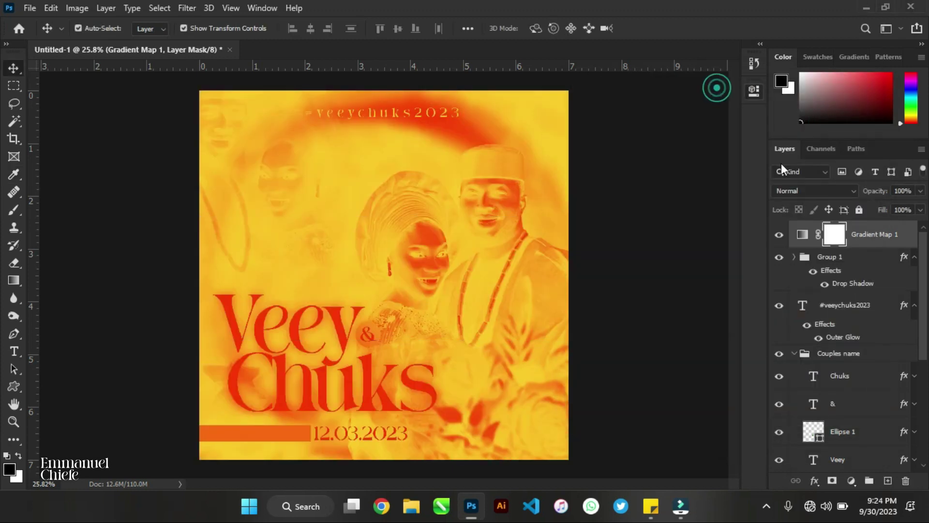
Set the Gradient Map layer's blend mode to Saturation and lower its opacity to 10%
click(804, 192)
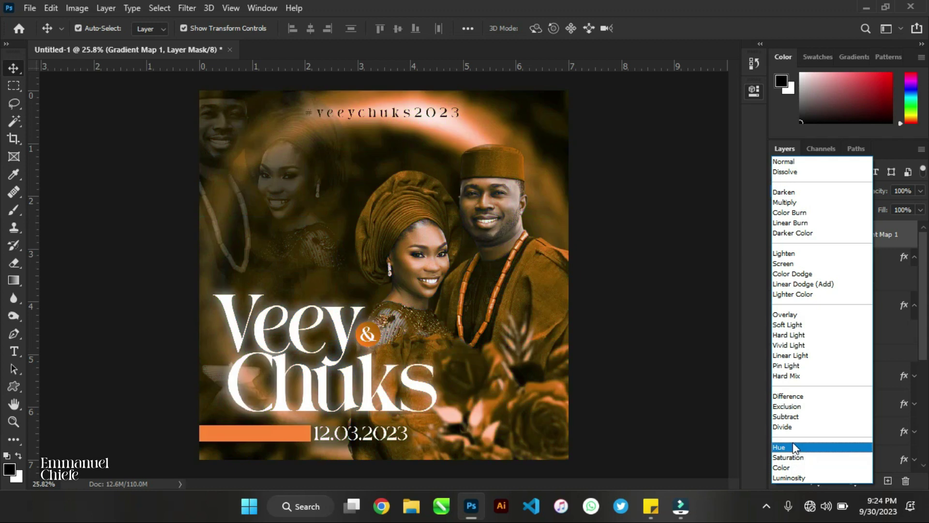
click(794, 455)
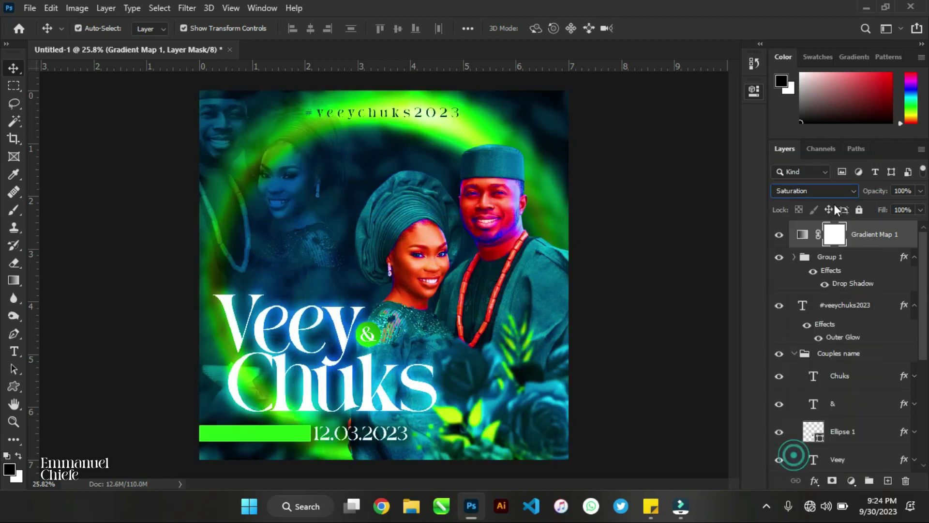
click(920, 191)
drag(891, 207, 869, 211)
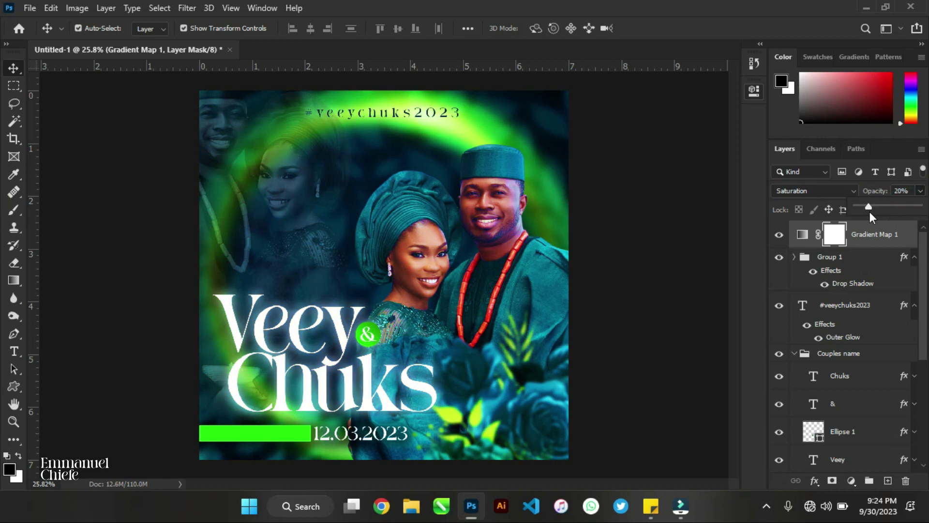
mouse_move(869, 207)
mouse_down()
mouse_move(886, 208)
mouse_move(863, 208)
mouse_up()
Compare the flyer with and without the Gradient Map by hiding and showing its layer
click(777, 237)
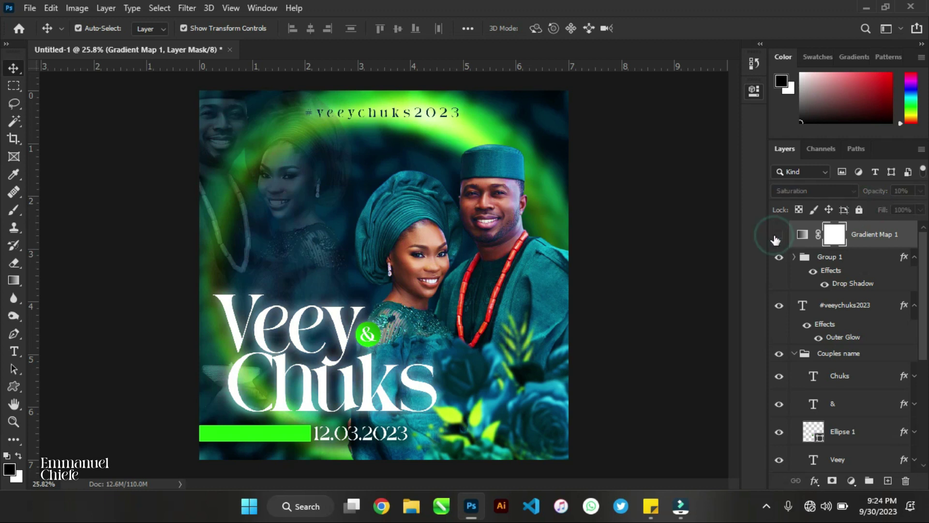
click(775, 235)
click(778, 236)
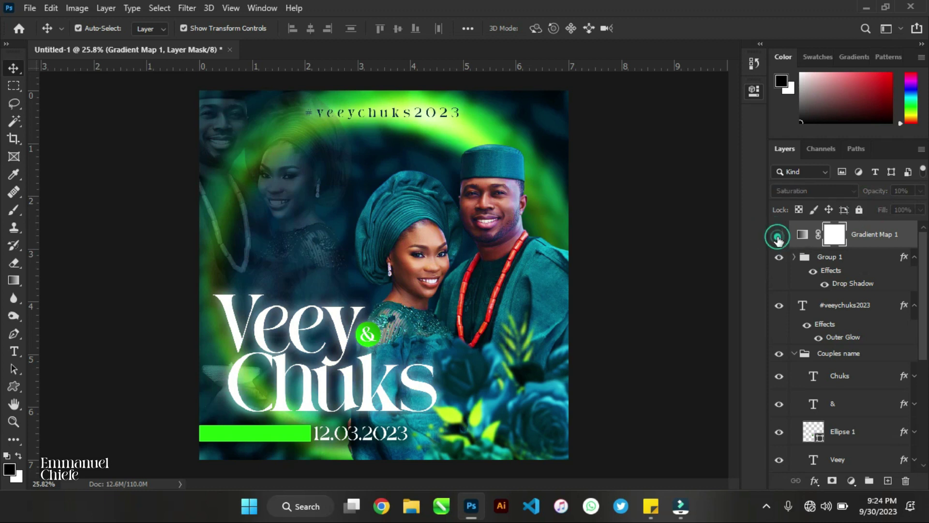
click(778, 236)
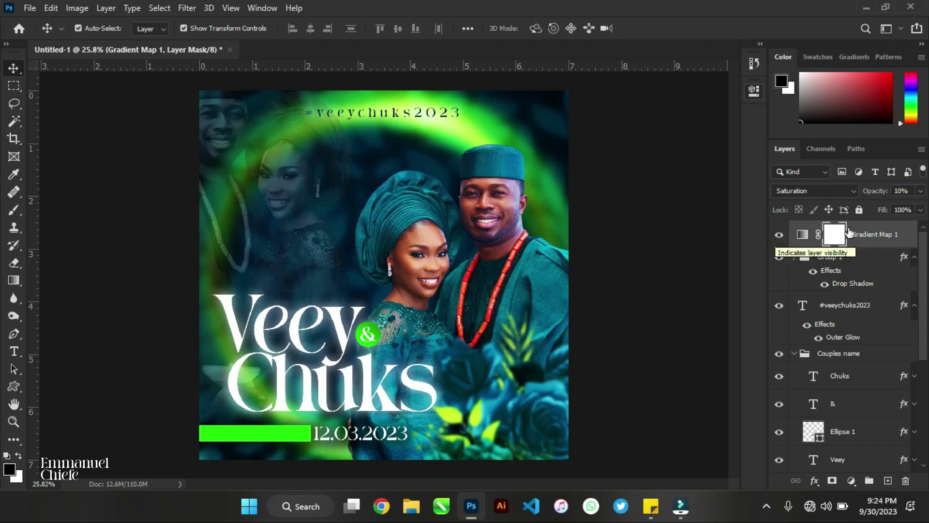
Lower the Gradient Map layer's fill to 0%
click(920, 210)
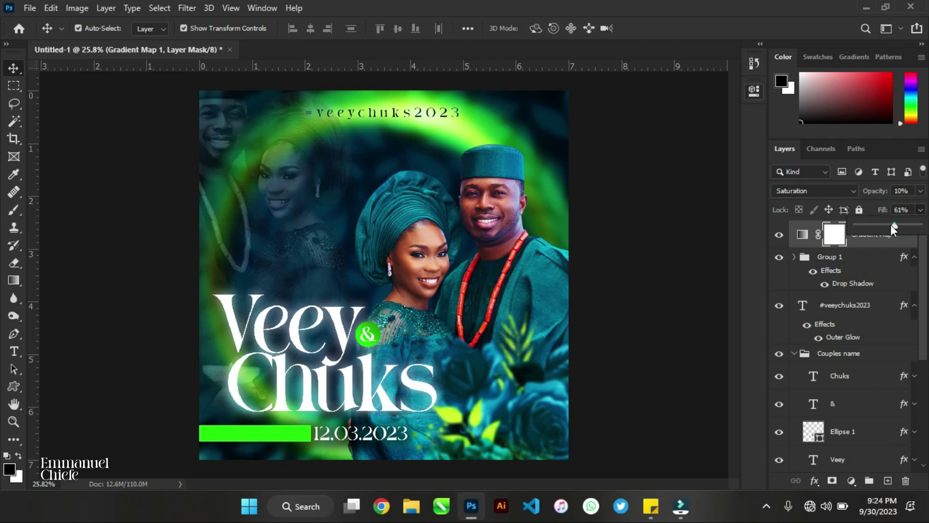
drag(870, 226, 852, 225)
drag(862, 223, 775, 231)
Switch the Gradient Map layer off and on repeatedly to check its effect at the reduced fill
click(777, 234)
click(776, 234)
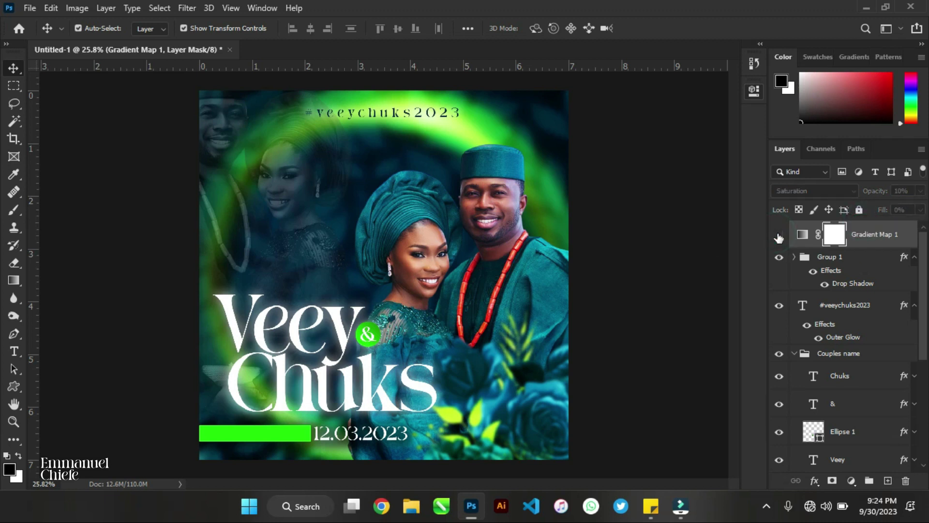
click(779, 236)
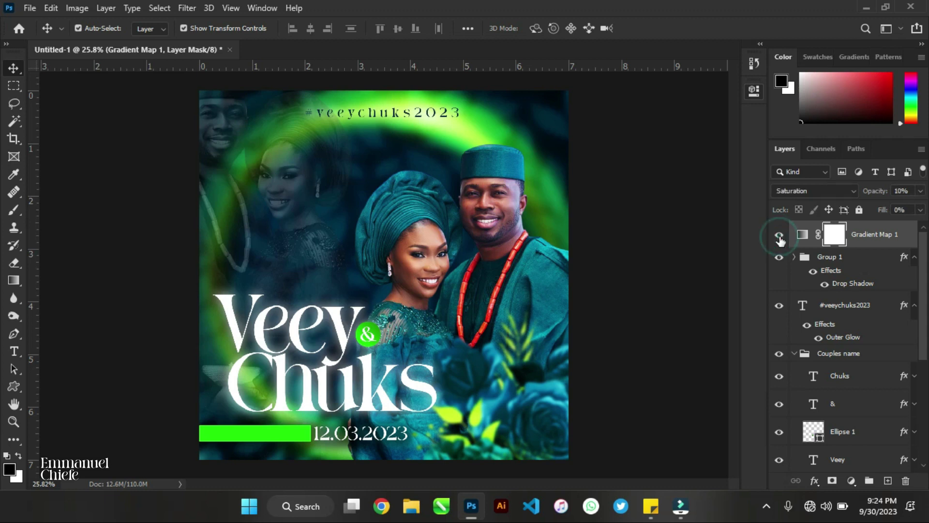
click(779, 236)
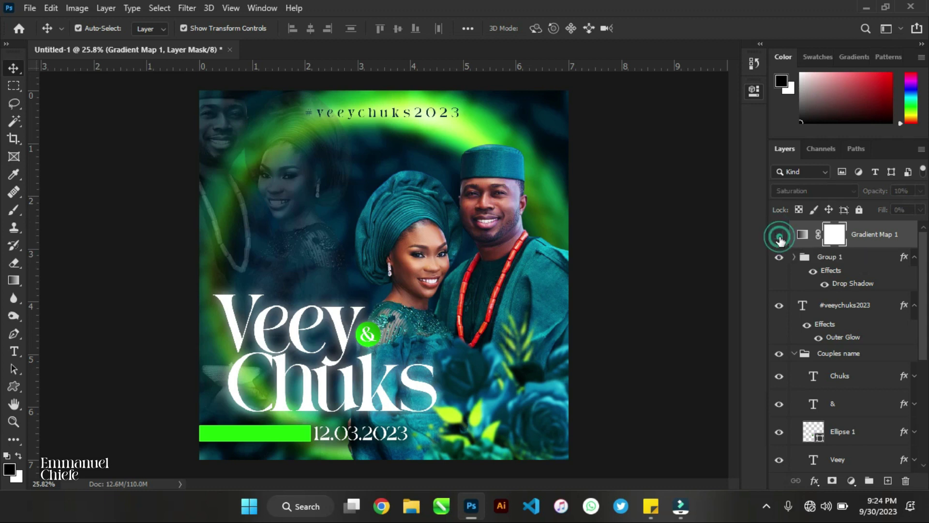
click(779, 236)
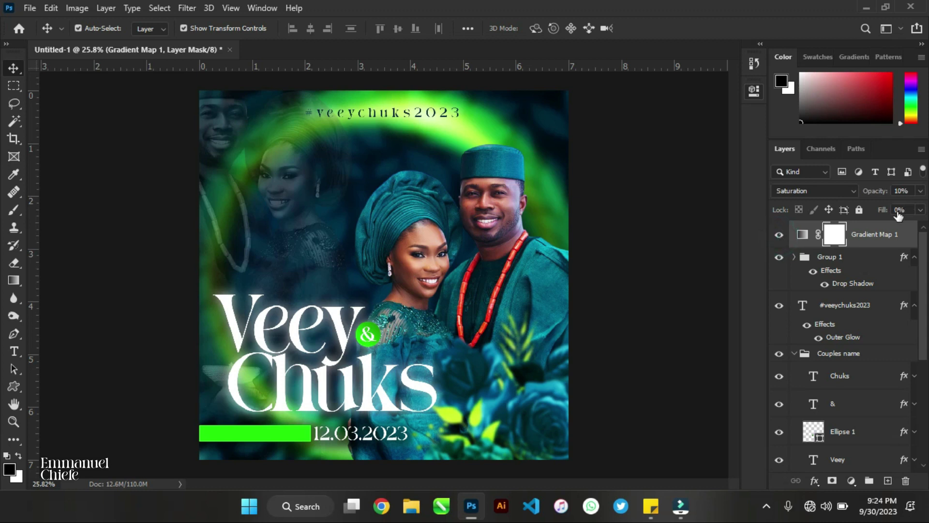
Raise the Gradient Map layer's fill to 65% and toggle its visibility to compare the flyer with and without it
drag(921, 210, 897, 226)
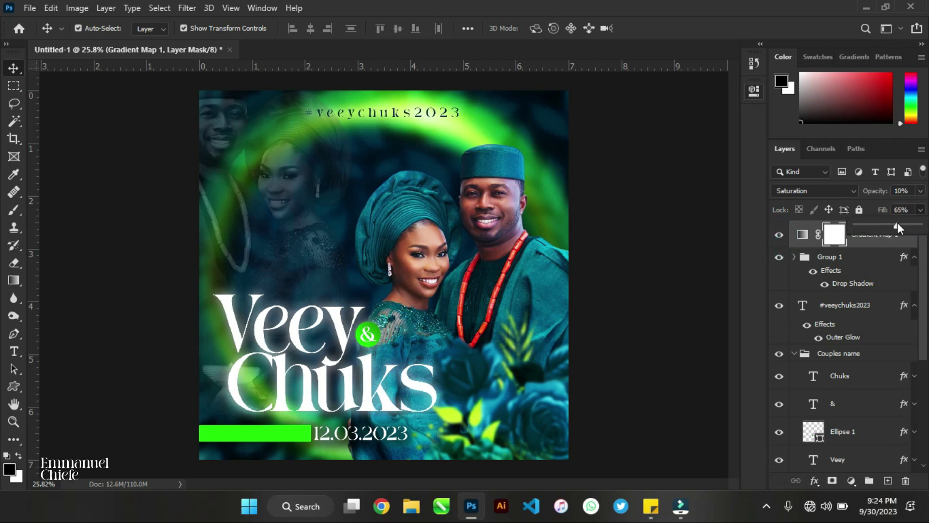
click(782, 237)
click(779, 236)
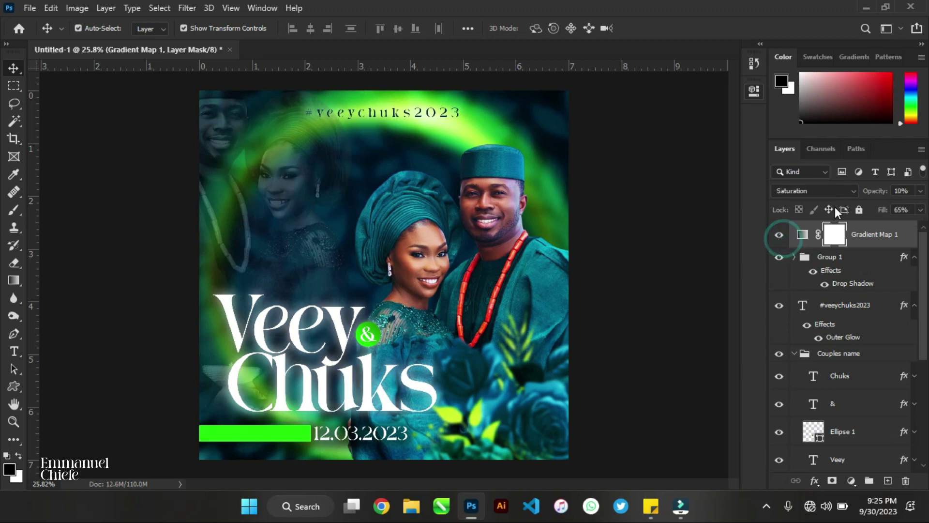
scroll(385, 256, up, 1)
scroll(386, 256, up, 2)
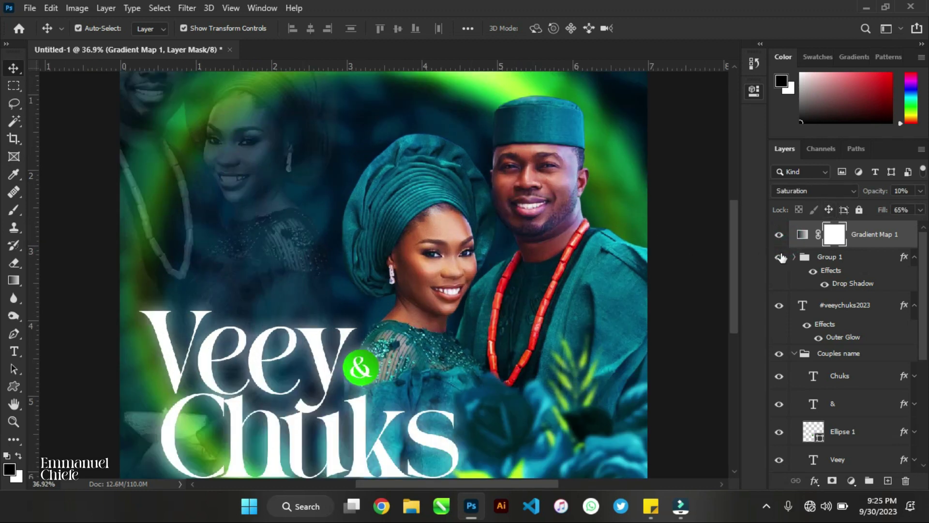
click(780, 236)
click(780, 236)
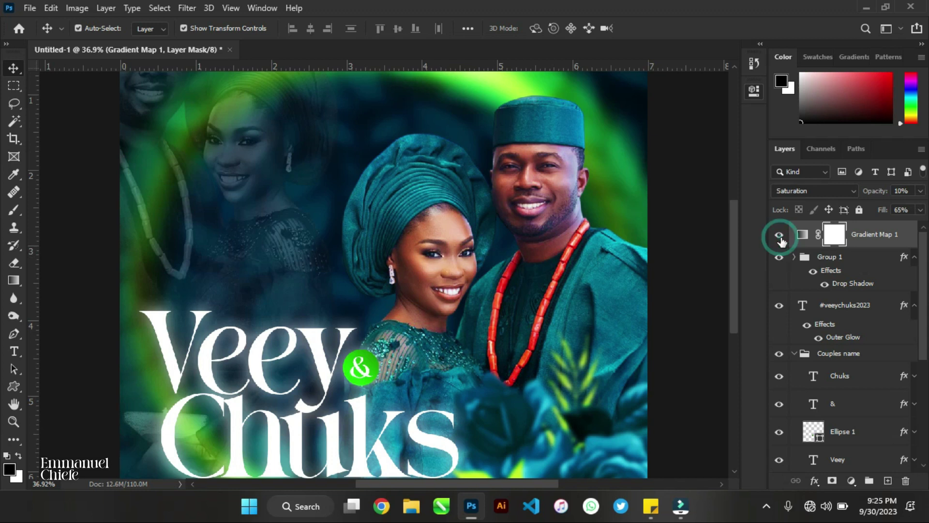
Set the Gradient Map layer's opacity to 15%
click(920, 191)
drag(860, 206, 870, 207)
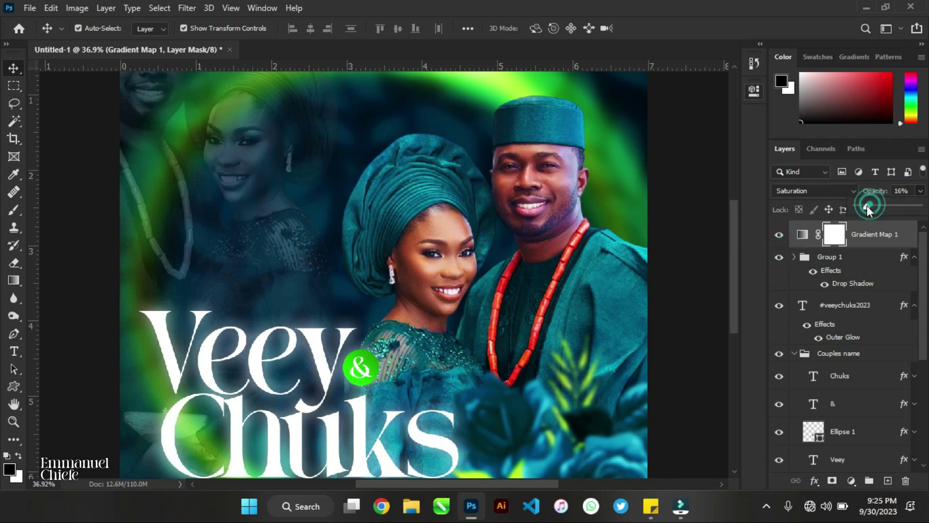
scroll(627, 222, down, 2)
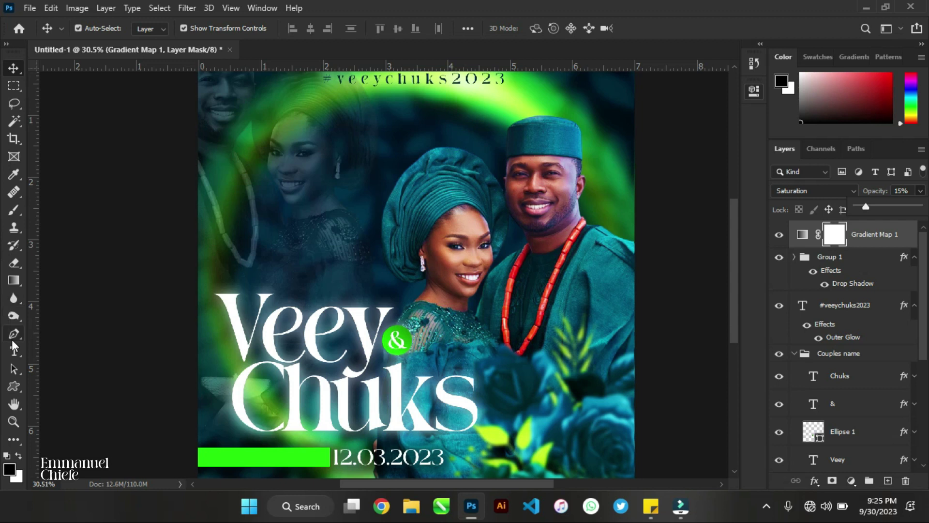
Mask the Gradient Map off the groom's face with one dab of a reduced soft black brush, and deselect the layer
key(e)
click(858, 235)
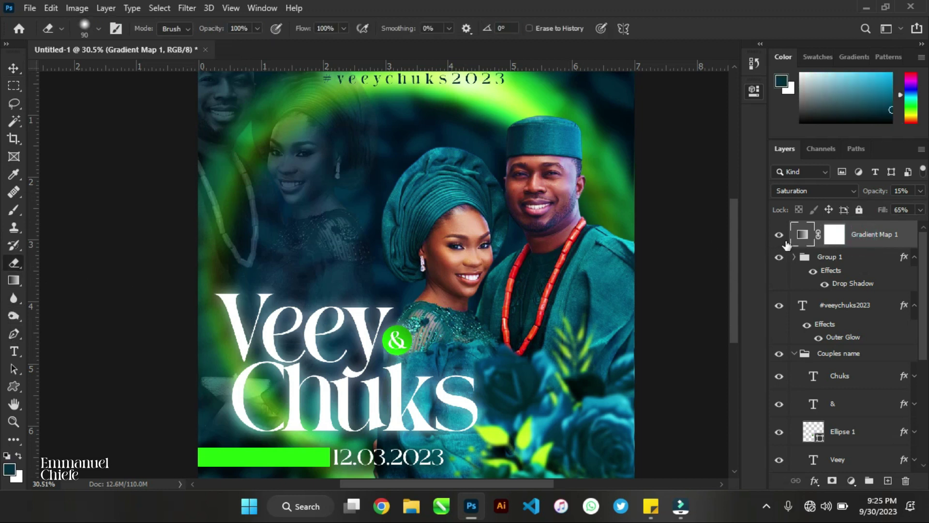
click(831, 234)
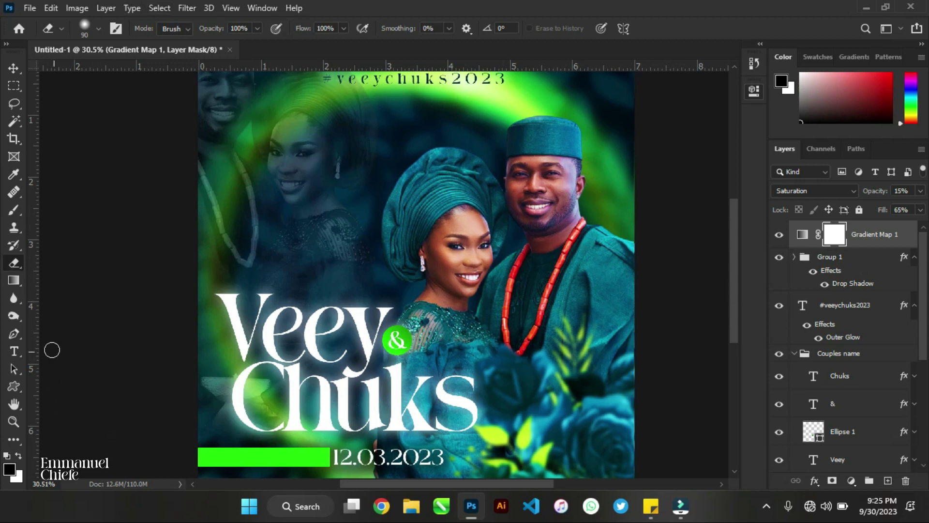
click(14, 209)
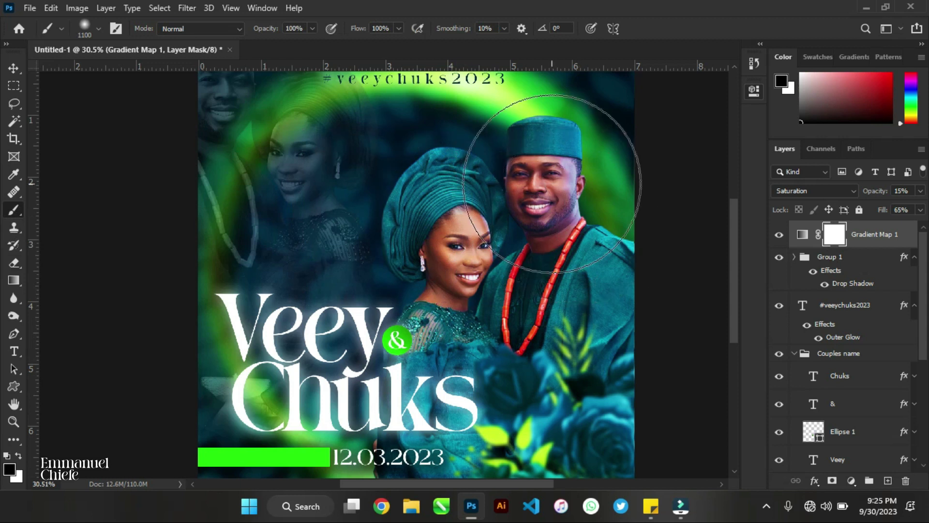
key(bracketleft)
key(bracketleft)
key(bracketleft)
key(bracketleft)
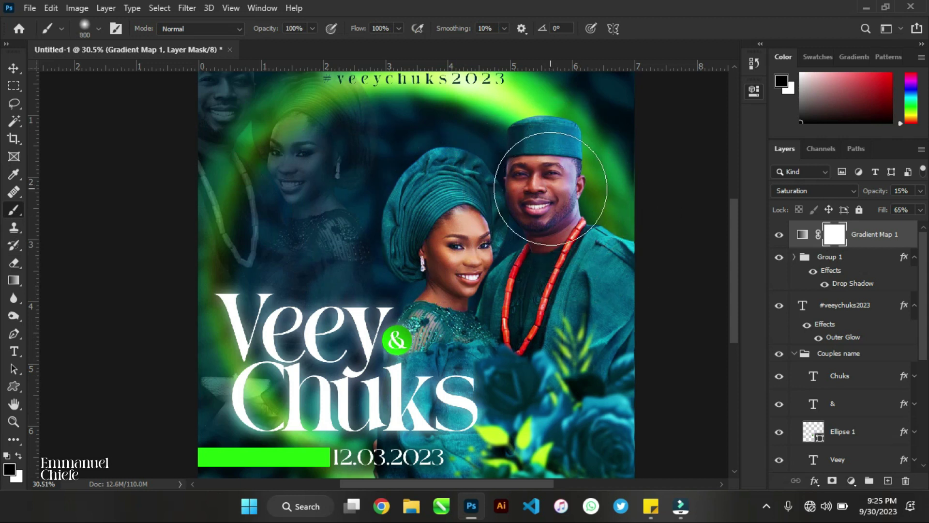
click(540, 193)
scroll(429, 240, down, 1)
click(14, 69)
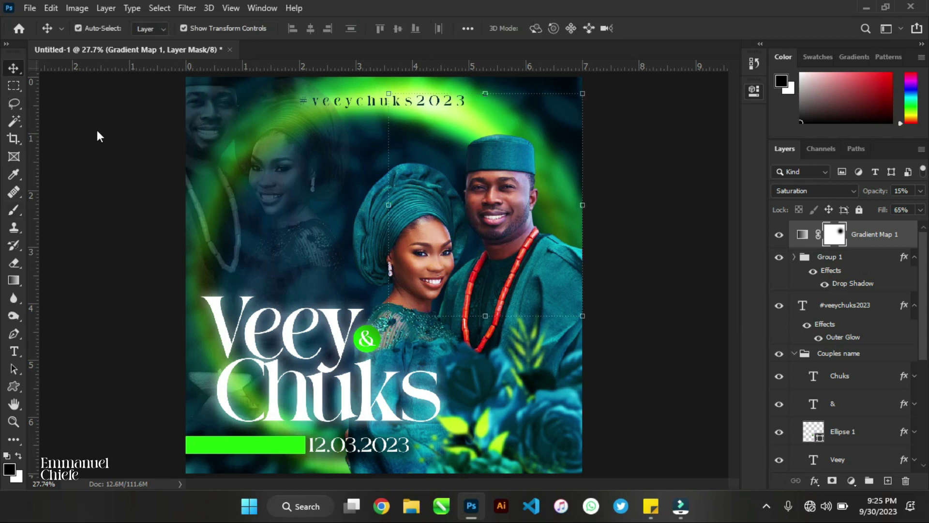
click(664, 250)
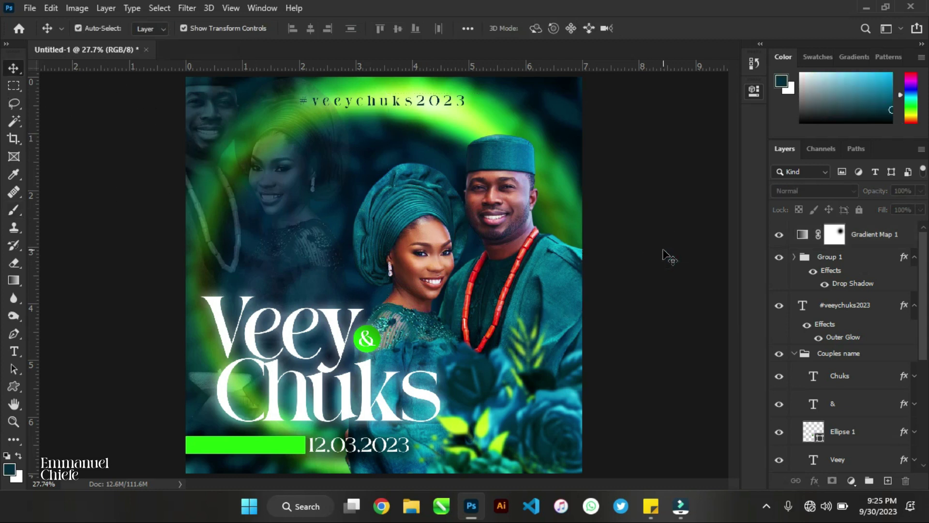